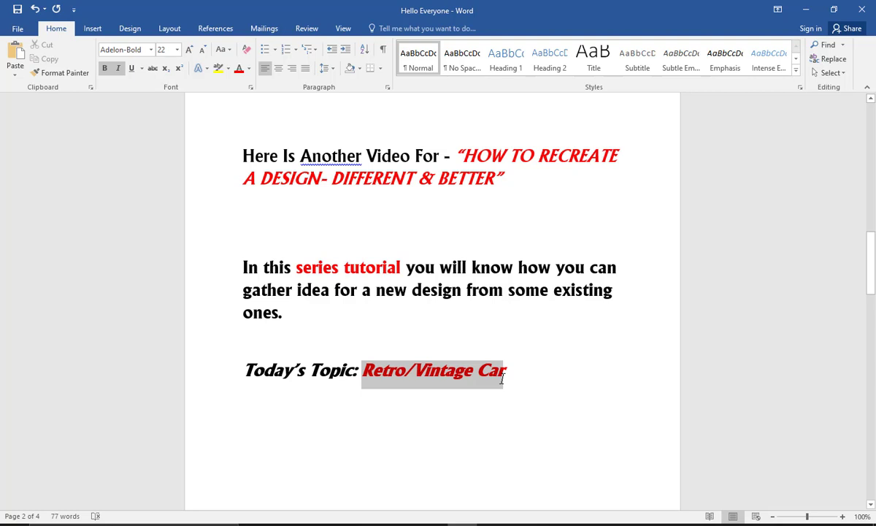
# - Review the Retro/Vintage Car topic and the LET'S BEGIN heading in the Word document, and switch to Illustrator
pyautogui.click(630, 400)
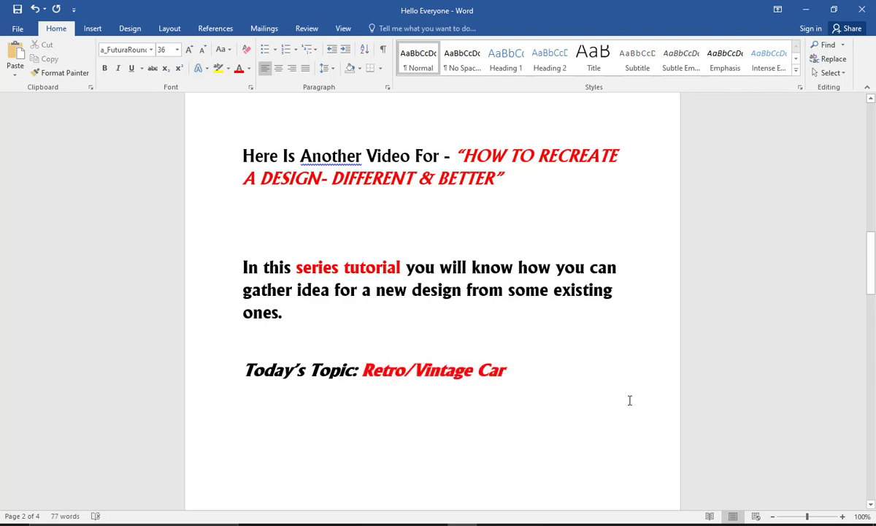
pyautogui.scroll(-5, 629, 400)
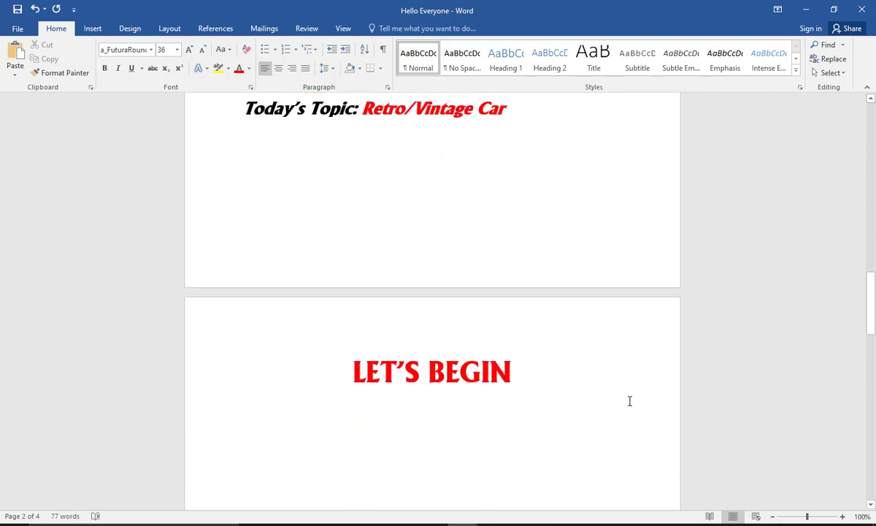
pyautogui.moveTo(542, 360); pyautogui.dragTo(351, 347)
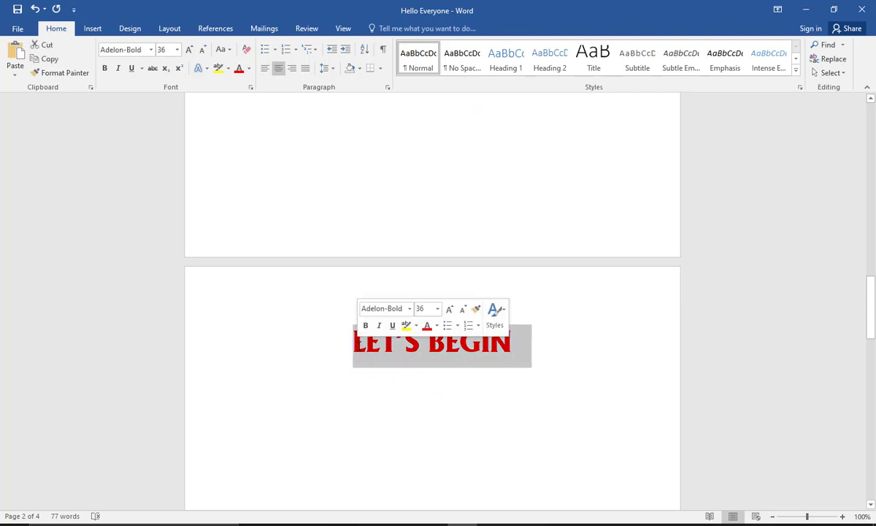
pyautogui.click(494, 411)
pyautogui.click(805, 10)
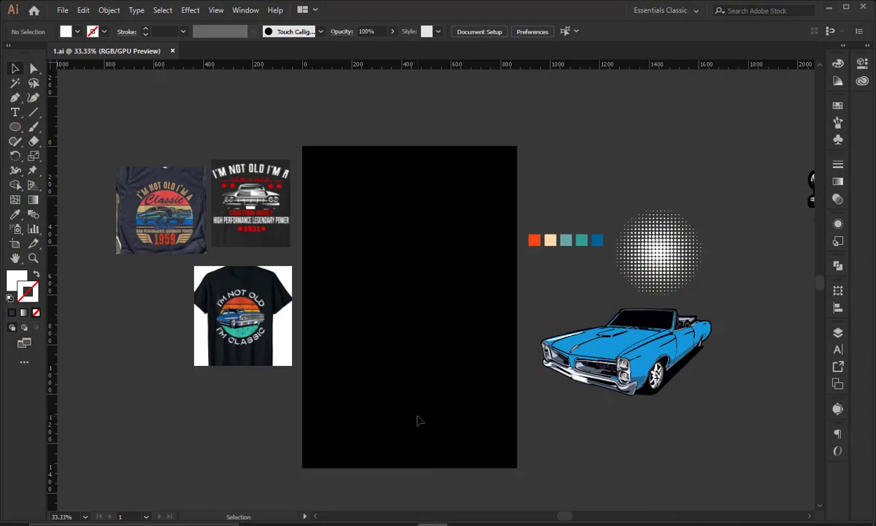
# - Enlarge the black T-shirt reference image slightly beside the artboard
pyautogui.moveTo(424, 414); pyautogui.dragTo(468, 435)
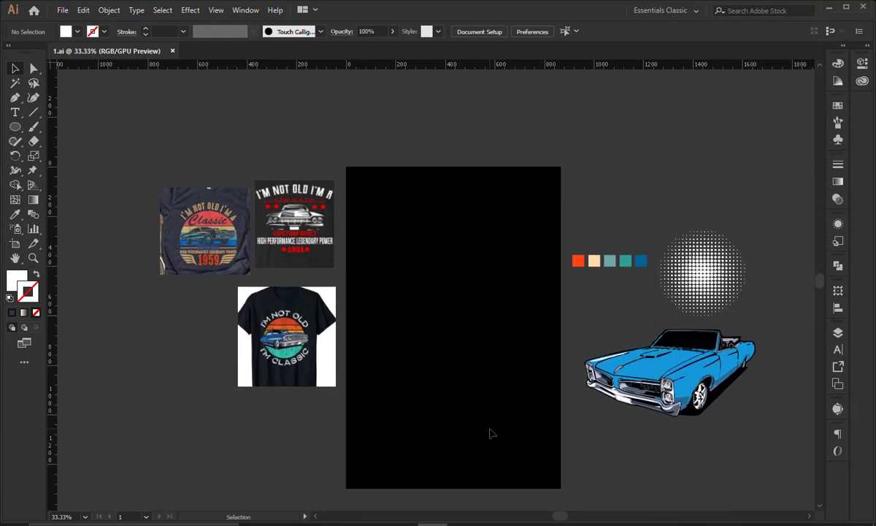
pyautogui.hotkey('ctrl', '=')
pyautogui.moveTo(495, 401); pyautogui.dragTo(491, 392)
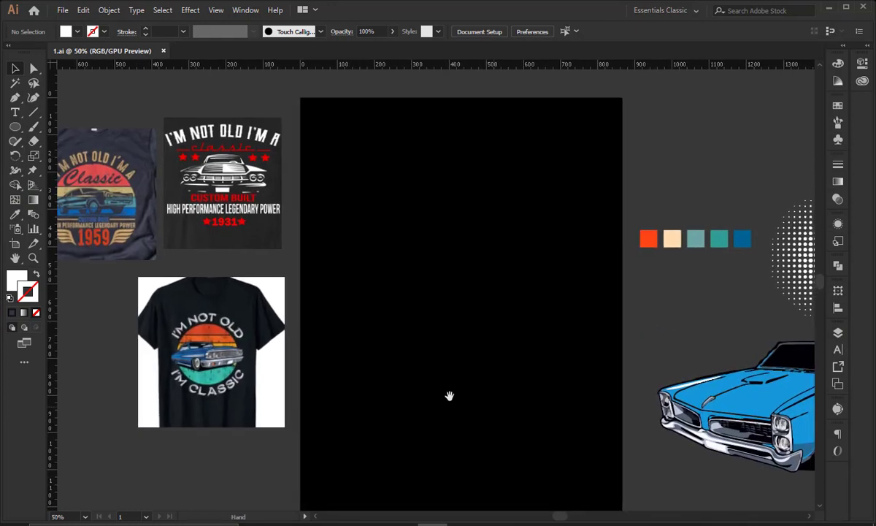
pyautogui.moveTo(339, 327); pyautogui.dragTo(356, 340)
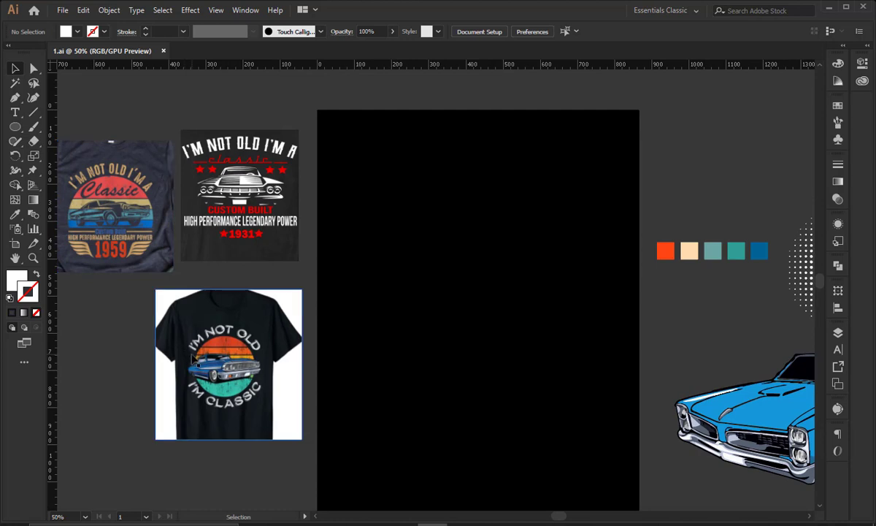
pyautogui.click(186, 332)
pyautogui.moveTo(156, 369); pyautogui.dragTo(138, 370)
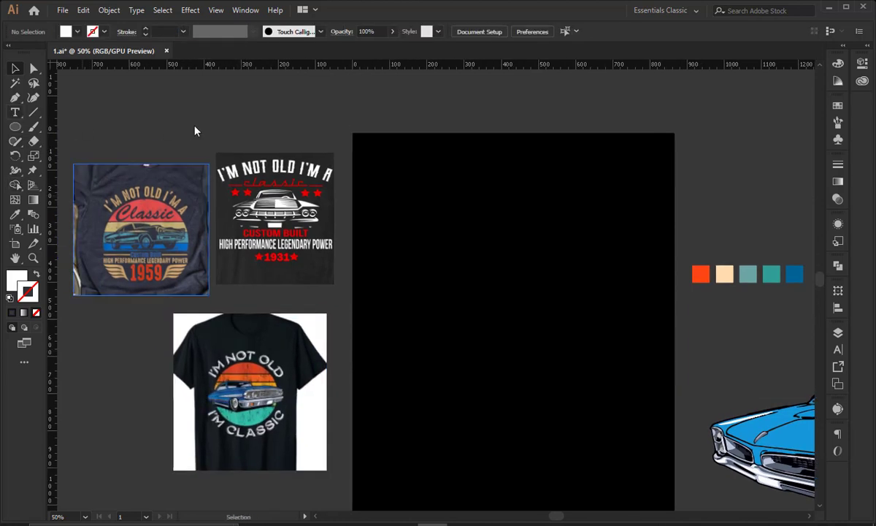
# - Add the text IDEAS above the reference images, color it white, and enlarge it to about 131 pt
pyautogui.click(195, 131)
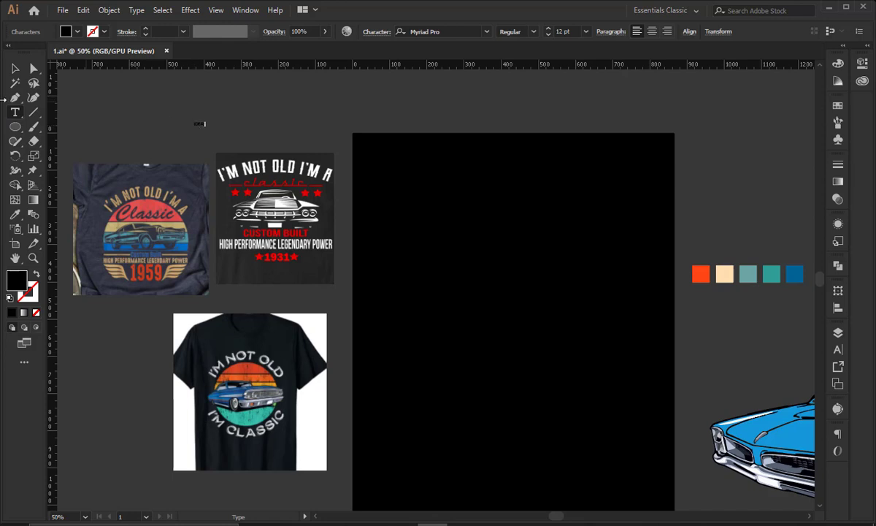
pyautogui.click(16, 71)
pyautogui.click(14, 214)
pyautogui.click(312, 323)
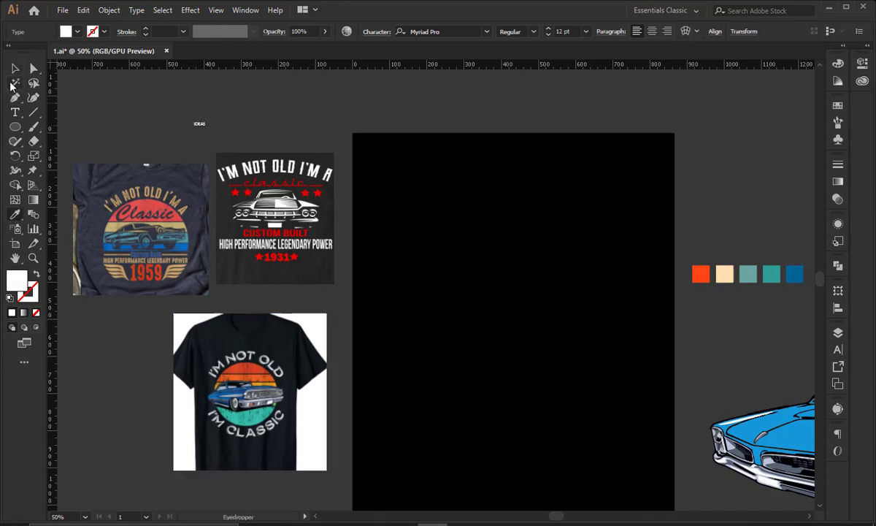
pyautogui.moveTo(204, 128); pyautogui.dragTo(265, 151)
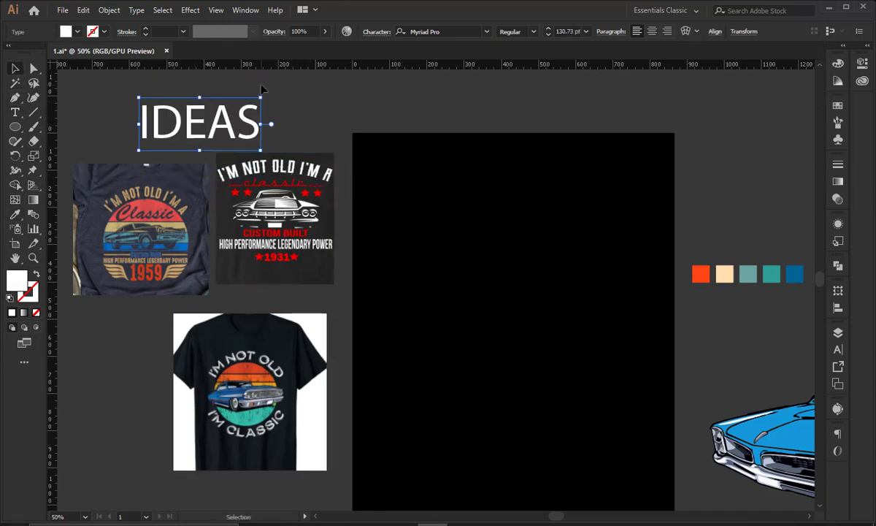
pyautogui.click(277, 139)
# - Move the navy shirt image up level with its neighbor, raise the black T-shirt image closer beneath them, and save the document
pyautogui.moveTo(176, 269); pyautogui.dragTo(173, 257)
pyautogui.moveTo(285, 368); pyautogui.dragTo(285, 356)
pyautogui.click(323, 117)
pyautogui.moveTo(211, 119); pyautogui.dragTo(207, 121)
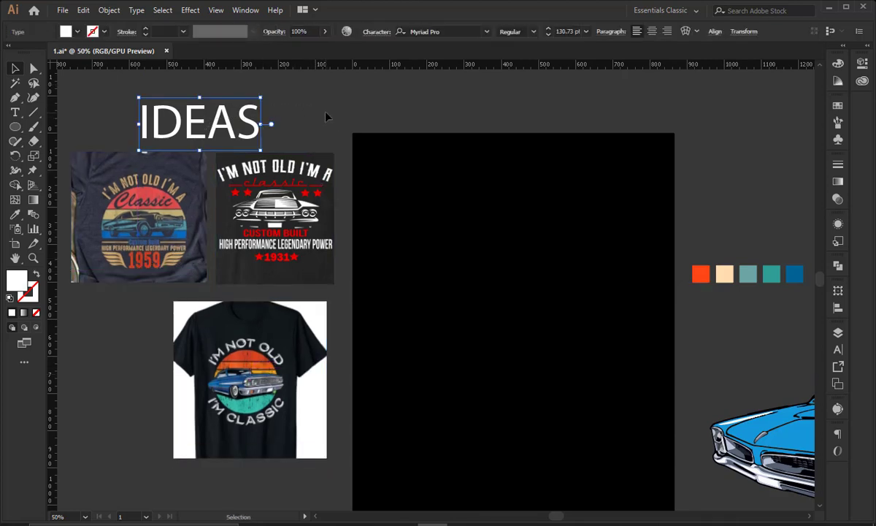
pyautogui.click(325, 114)
pyautogui.moveTo(381, 309); pyautogui.dragTo(367, 301)
pyautogui.moveTo(276, 349); pyautogui.dragTo(276, 342)
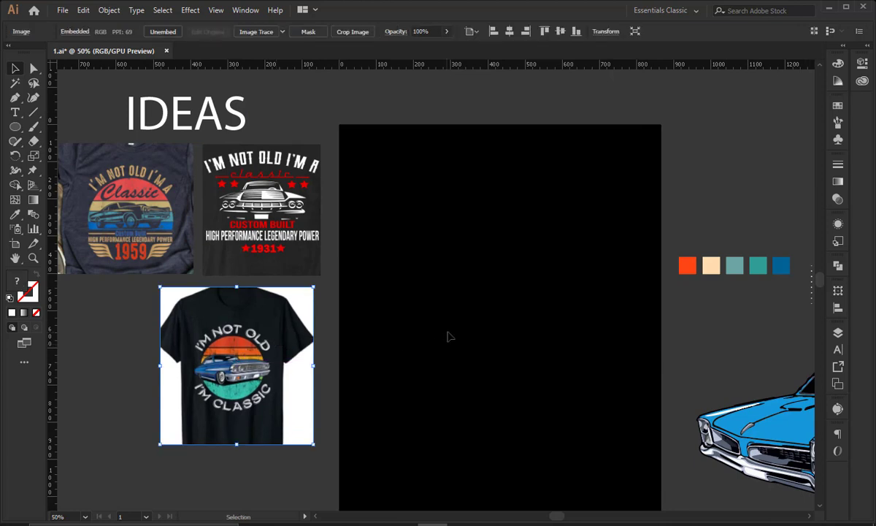
pyautogui.click(453, 342)
pyautogui.moveTo(454, 343)
pyautogui.mouseDown()
pyautogui.moveTo(438, 342)
pyautogui.moveTo(446, 345)
pyautogui.mouseUp()
pyautogui.hotkey('ctrl', 's')
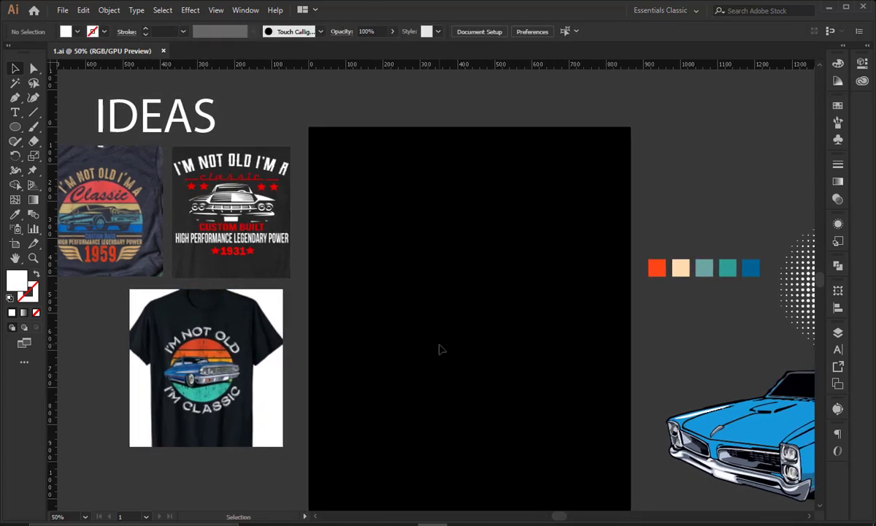
# - Paste a copy of the blue car onto the artboard and draw an unfilled circle over it with a 50 pt cream stroke
pyautogui.hotkey('ctrl', 'v')
pyautogui.hotkey('ctrl', 'shift', 'a')
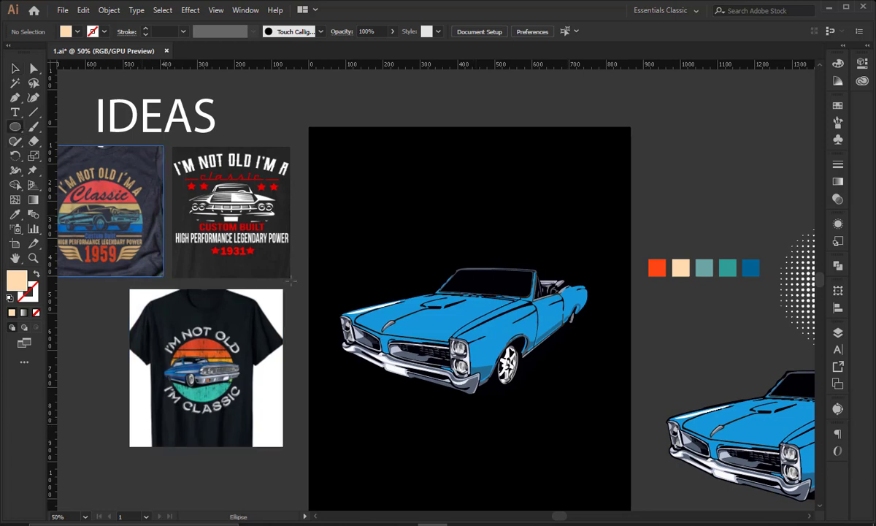
pyautogui.moveTo(449, 314); pyautogui.dragTo(507, 426)
pyautogui.click(36, 275)
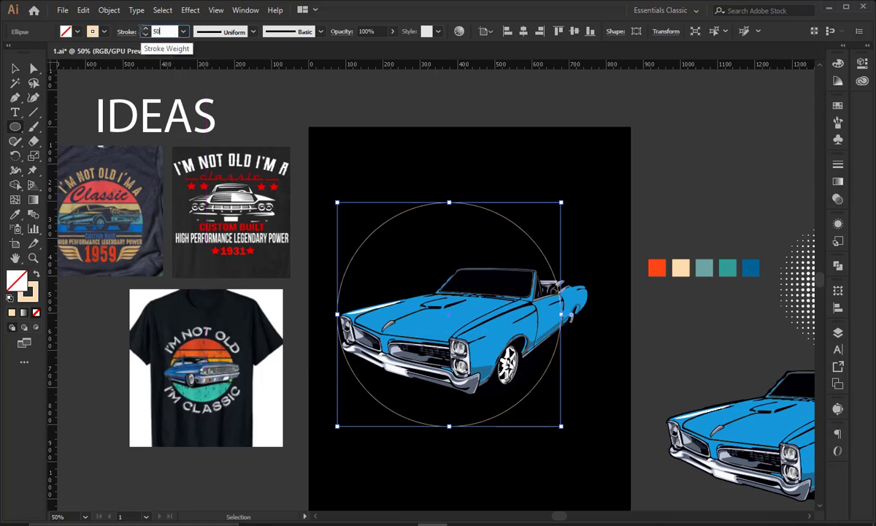
pyautogui.write('50')
pyautogui.press('Return')
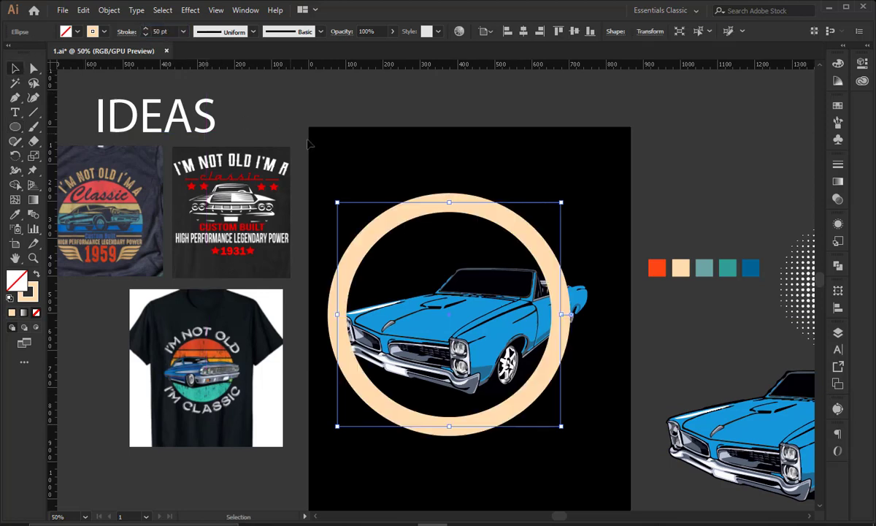
# - Place the cream ring behind the car and enlarge it to span roughly the car's full width
pyautogui.hotkey('ctrl', 'x')
pyautogui.moveTo(482, 229); pyautogui.dragTo(538, 378)
pyautogui.hotkey('ctrl', 'b')
pyautogui.moveTo(573, 408); pyautogui.dragTo(583, 420)
pyautogui.moveTo(582, 267); pyautogui.dragTo(577, 307)
pyautogui.click(628, 393)
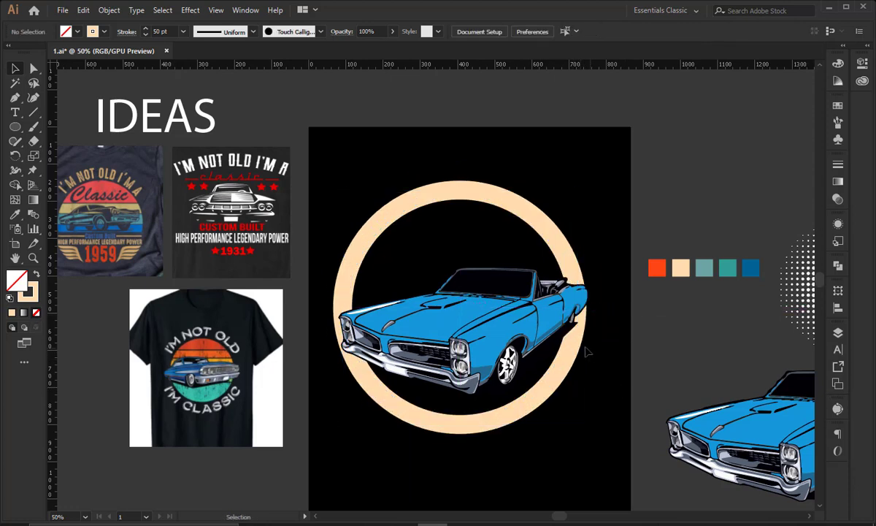
# - Duplicate the ring in place, shrink the copy concentrically inside the first, and set its stroke to 40 pt with a narrow gap between them
pyautogui.click(579, 347)
pyautogui.press('a')
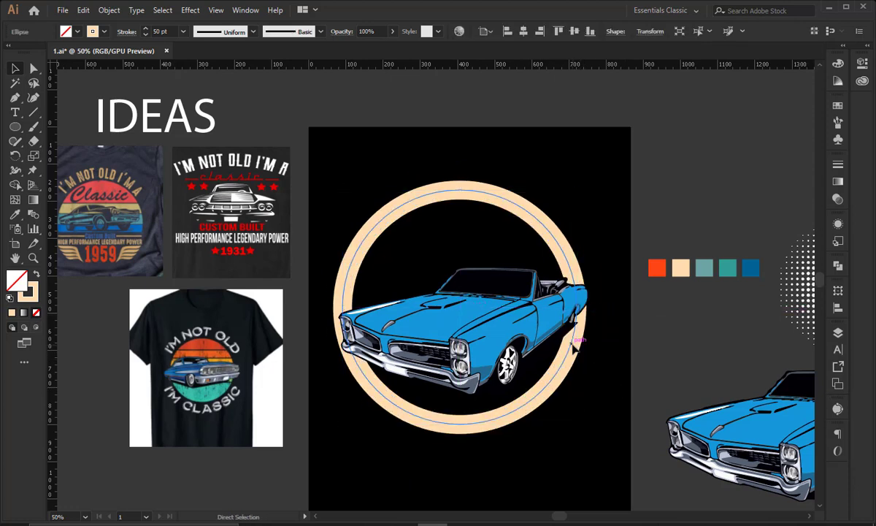
pyautogui.hotkey('ctrl', 'f')
pyautogui.moveTo(576, 310); pyautogui.dragTo(554, 308)
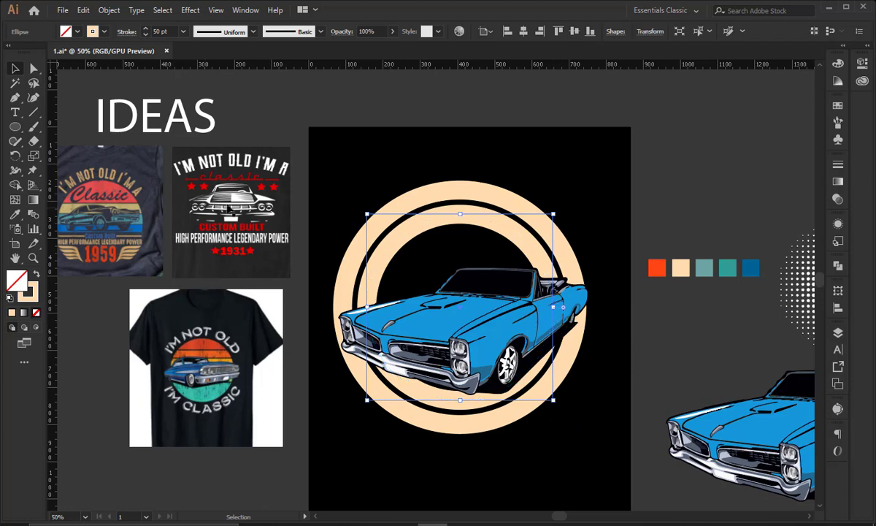
pyautogui.write('40')
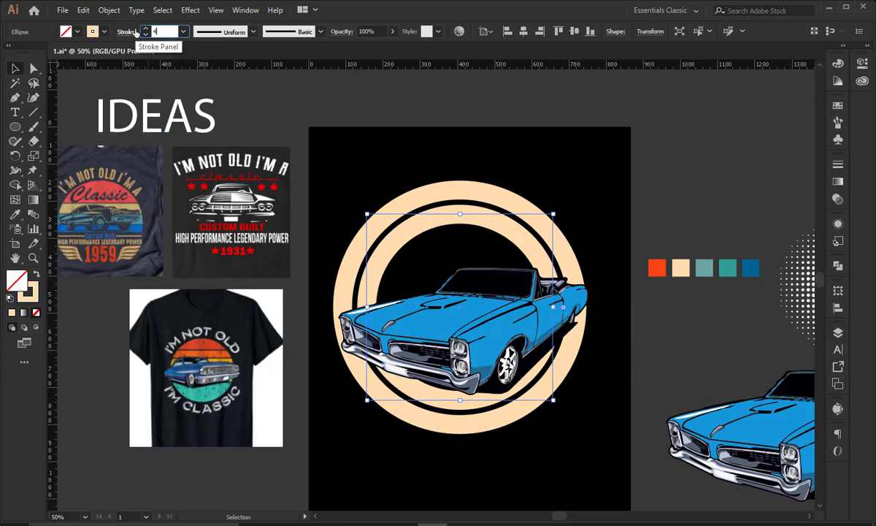
pyautogui.press('Return')
pyautogui.moveTo(555, 307); pyautogui.dragTo(558, 307)
pyautogui.click(492, 151)
# - Duplicate the 40 pt ring in place and shrink the copy concentrically to form a third ring
pyautogui.click(514, 230)
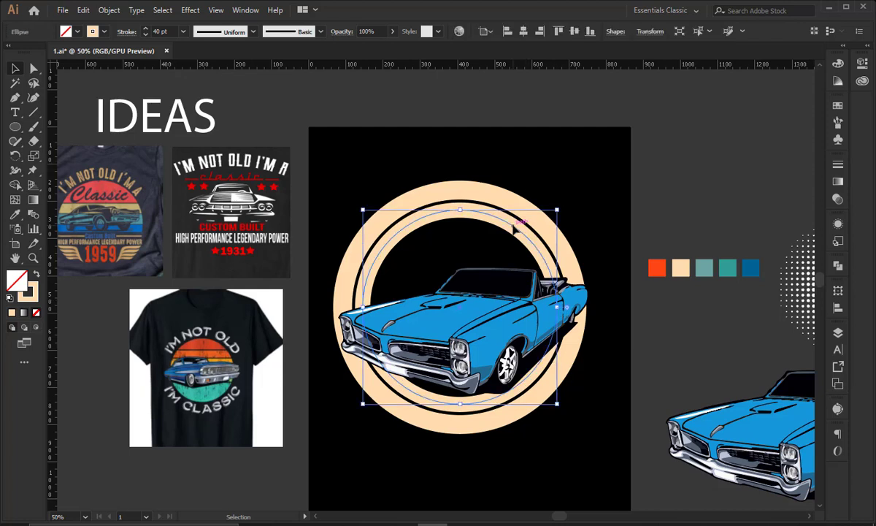
pyautogui.press('a')
pyautogui.hotkey('ctrl', 'f')
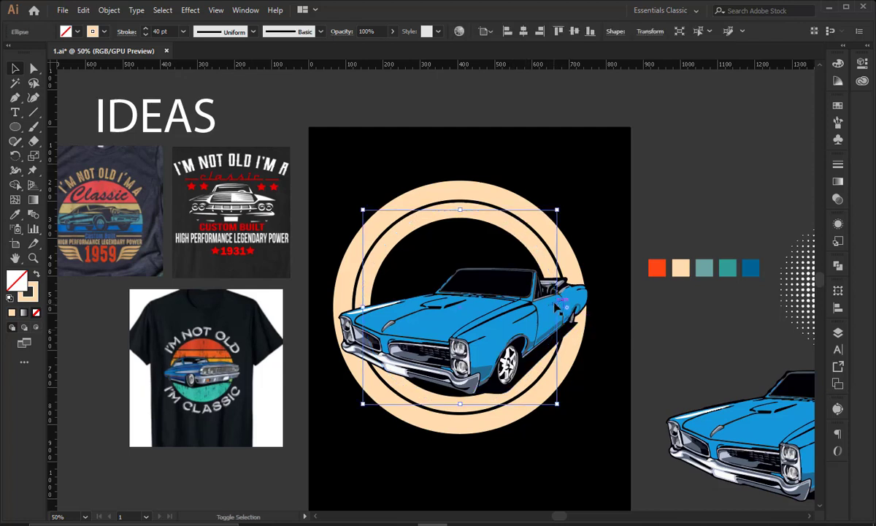
pyautogui.moveTo(560, 305); pyautogui.dragTo(538, 307)
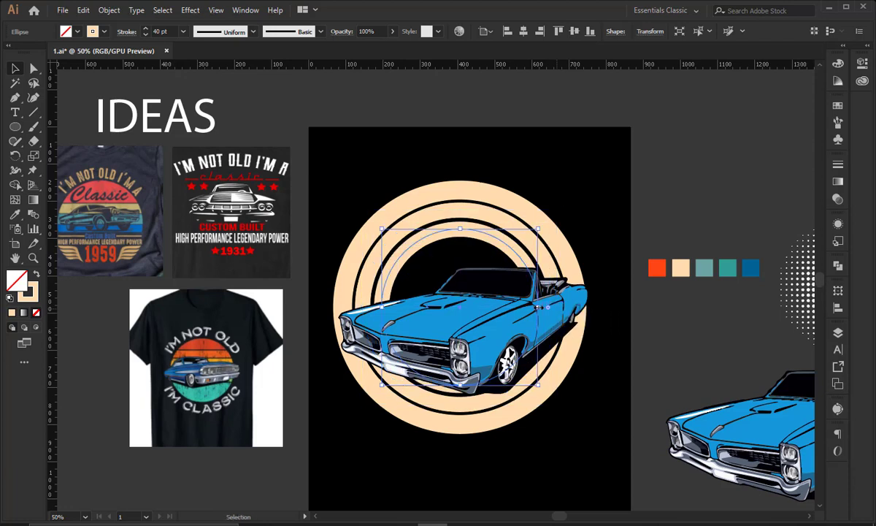
pyautogui.click(405, 171)
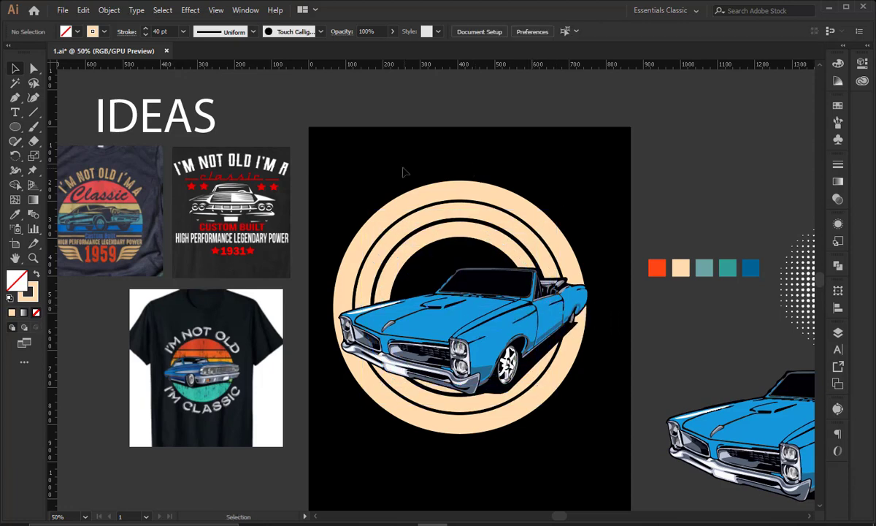
# - Center the rings on the artboard and position the car centered over their lower half
pyautogui.moveTo(503, 287); pyautogui.dragTo(460, 325)
pyautogui.click(575, 32)
pyautogui.click(541, 177)
pyautogui.scroll(-2, 504, 233)
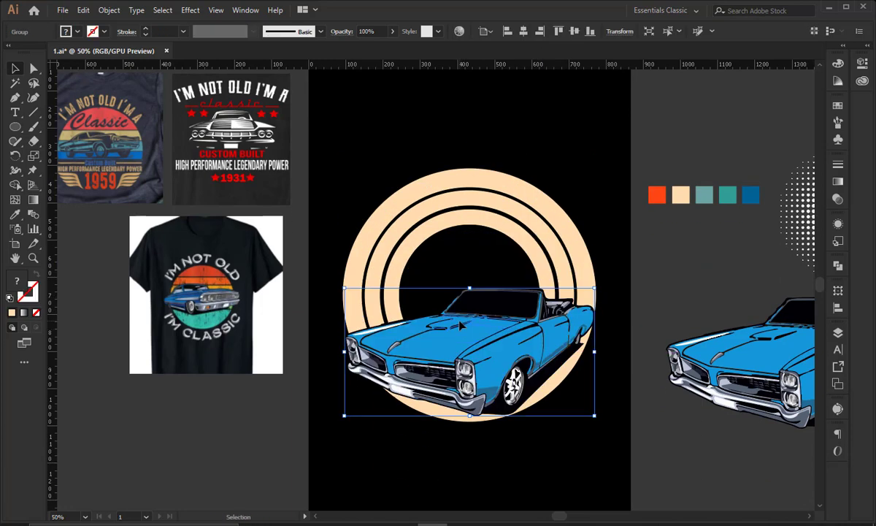
# - Duplicate the third ring in place and shrink the copy concentrically to form a fourth ring
pyautogui.click(535, 250)
pyautogui.click(535, 250)
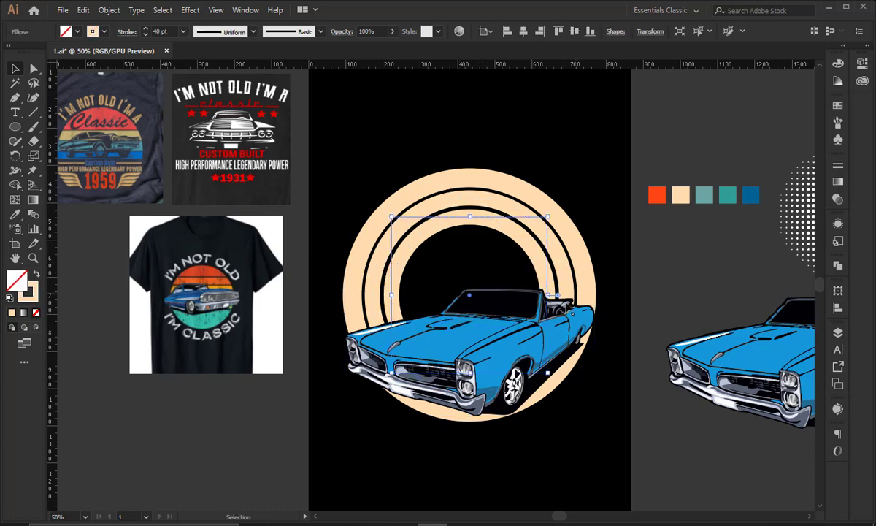
pyautogui.moveTo(549, 296); pyautogui.dragTo(527, 296)
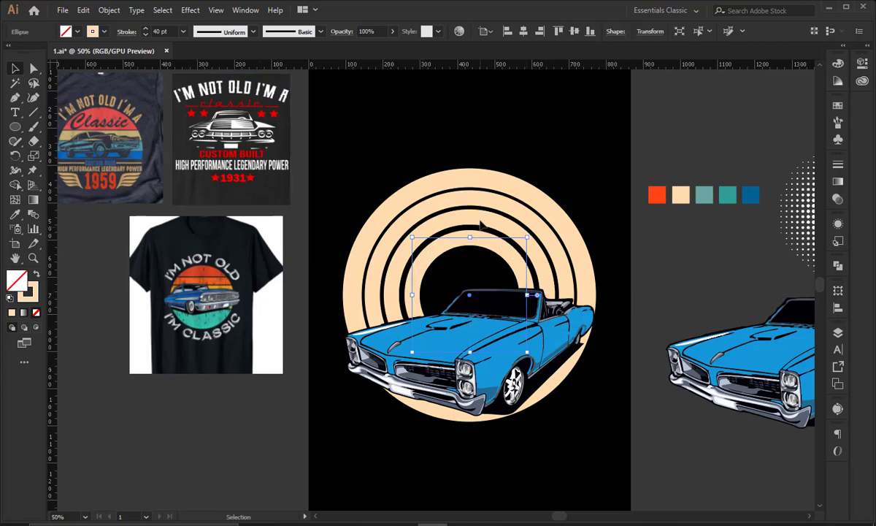
pyautogui.click(513, 136)
pyautogui.moveTo(560, 206); pyautogui.dragTo(515, 169)
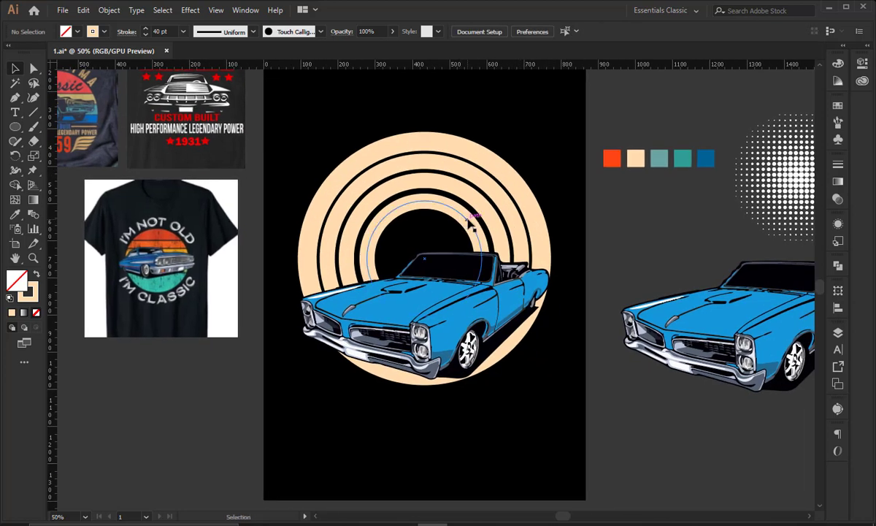
# - Duplicate the fourth ring, shrink the copy inside it, and swap its stroke for a solid cream fill
pyautogui.click(486, 263)
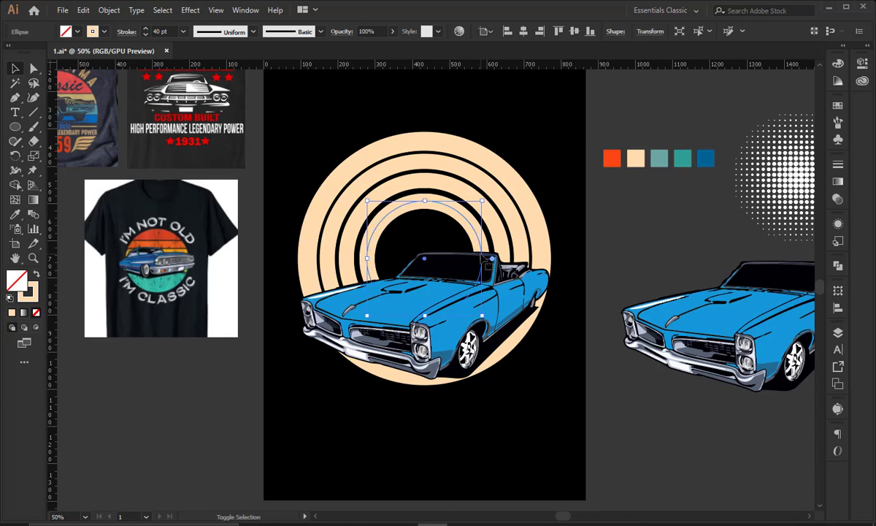
pyautogui.moveTo(482, 259); pyautogui.dragTo(461, 260)
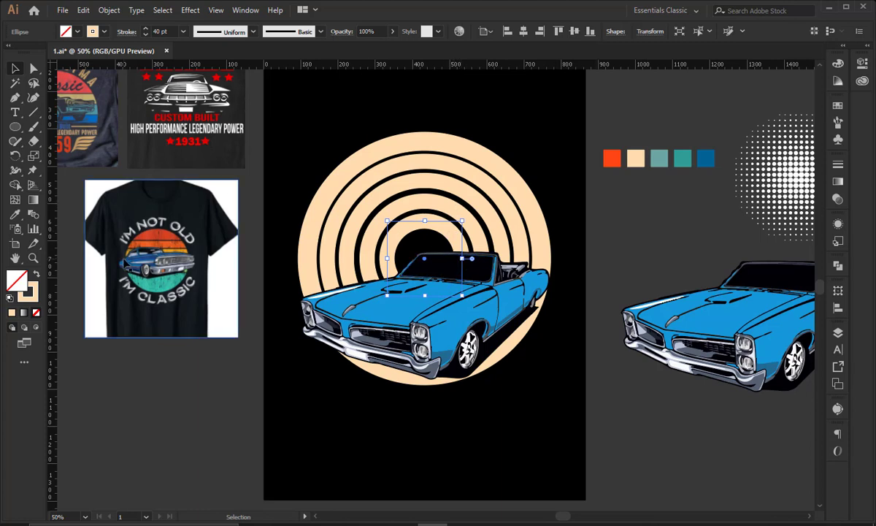
pyautogui.hotkey('shift', 'x')
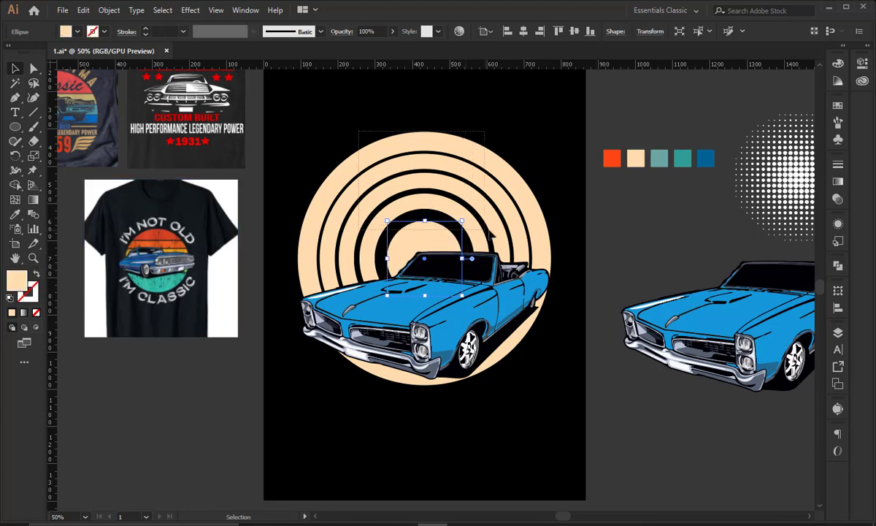
# - Align the rings and the central disc on their vertical centers, and enlarge the disc slightly to narrow the surrounding gap
pyautogui.keyDown('shift'); pyautogui.click(491, 235); pyautogui.keyUp('shift')
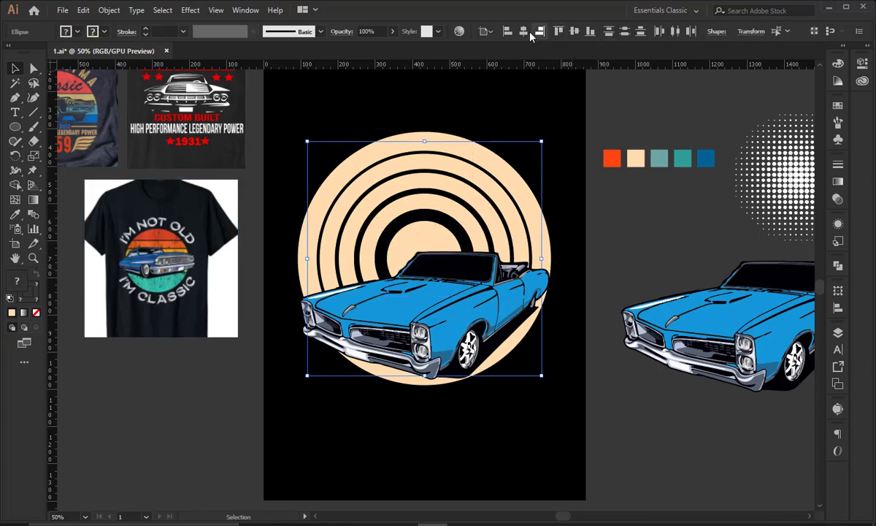
pyautogui.click(572, 35)
pyautogui.click(508, 107)
pyautogui.click(428, 248)
pyautogui.moveTo(460, 260)
pyautogui.mouseDown()
pyautogui.moveTo(463, 252)
pyautogui.moveTo(467, 261)
pyautogui.mouseUp()
pyautogui.click(401, 120)
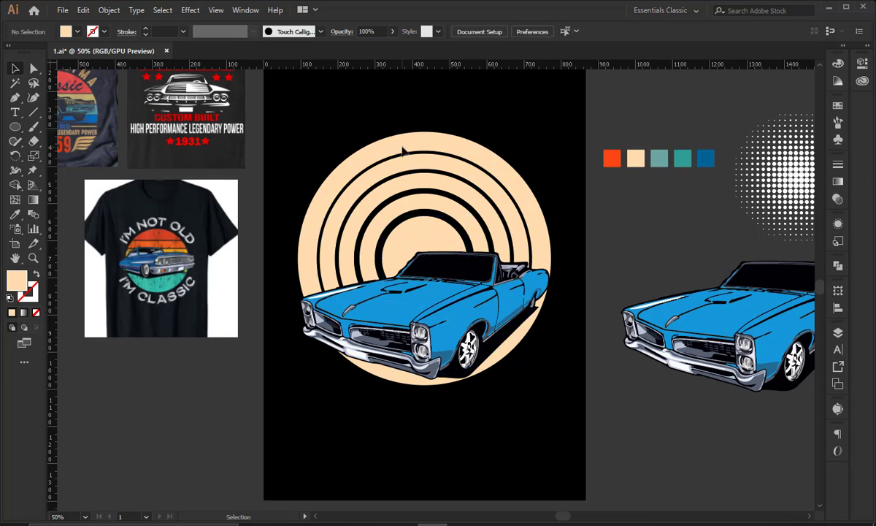
# - Try distributing the selected rings by their horizontal centers, and align them on their horizontal centers again
pyautogui.click(367, 144)
pyautogui.keyDown('shift'); pyautogui.click(447, 235); pyautogui.keyUp('shift')
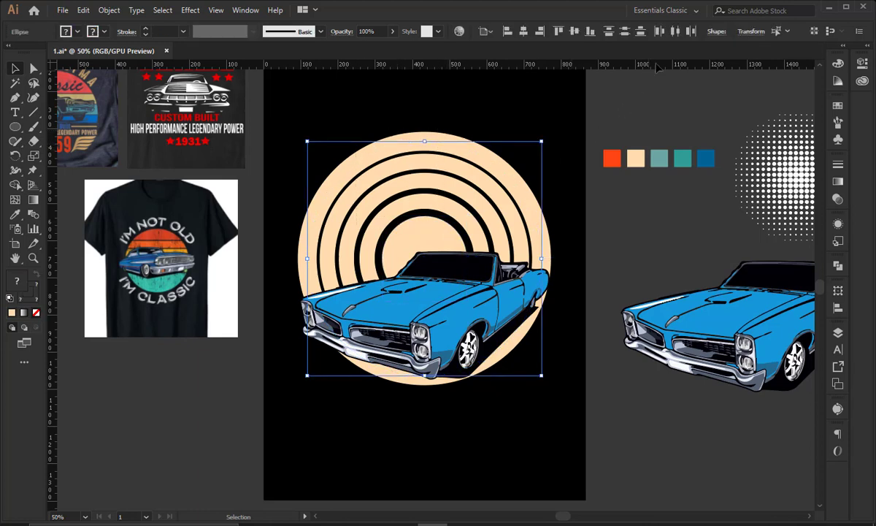
pyautogui.click(676, 33)
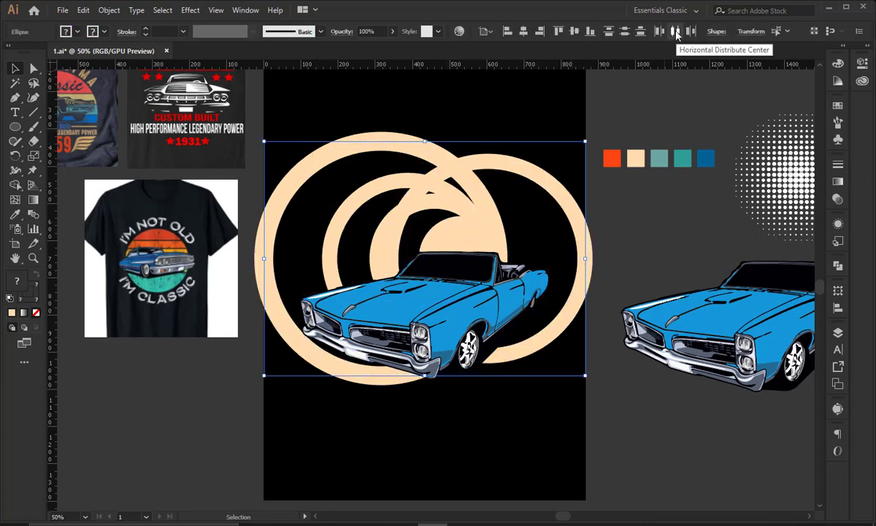
pyautogui.click(523, 34)
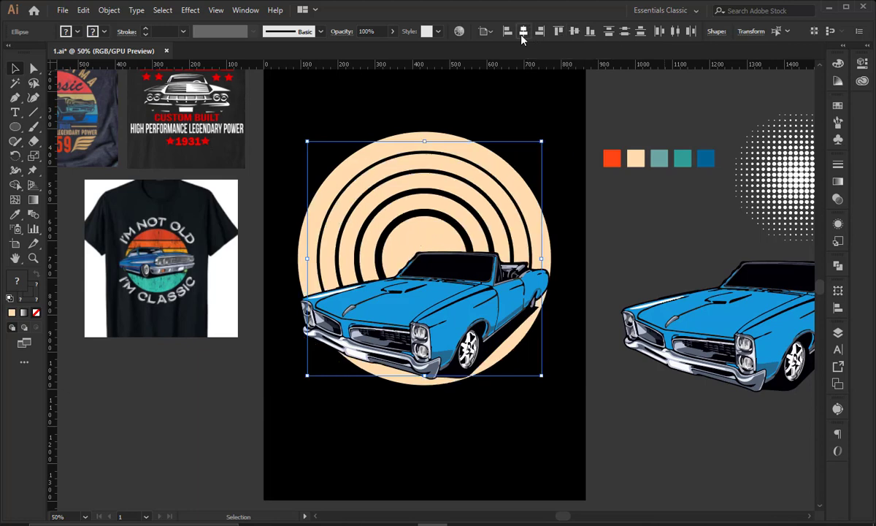
pyautogui.click(431, 84)
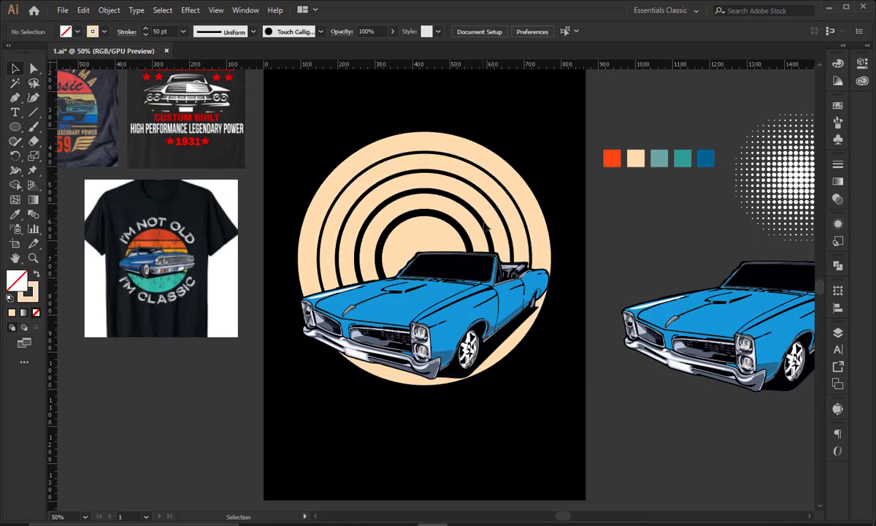
# - Enlarge the outermost ring slightly from its center to widen the gap to the second ring
pyautogui.click(482, 260)
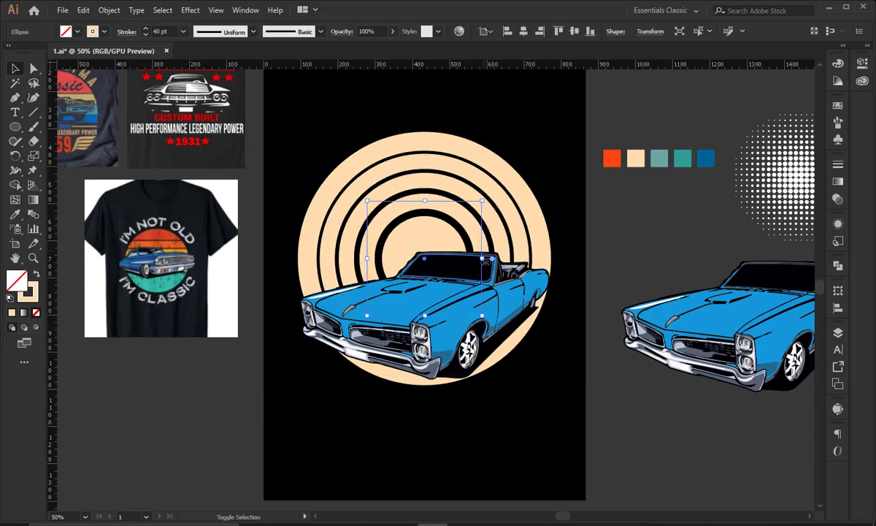
pyautogui.keyDown('shift'); pyautogui.click(544, 254); pyautogui.keyUp('shift')
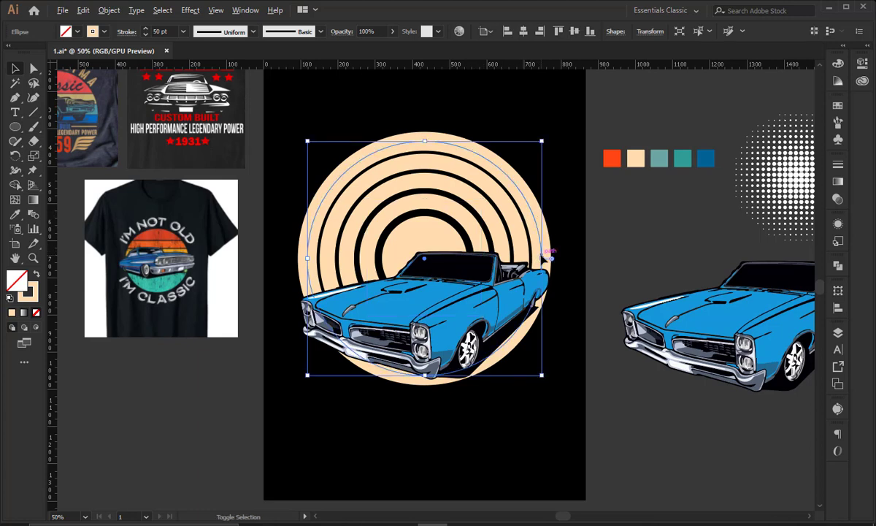
pyautogui.moveTo(549, 255); pyautogui.dragTo(554, 257)
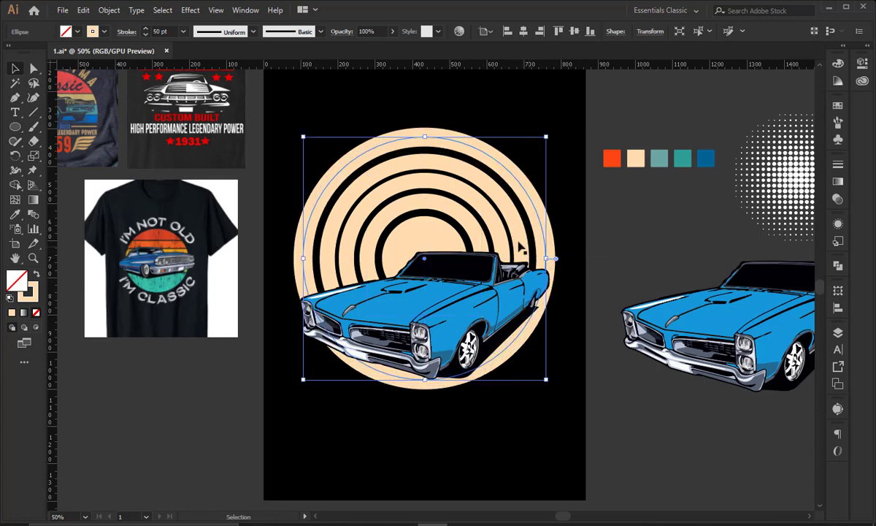
pyautogui.moveTo(506, 101); pyautogui.dragTo(410, 230)
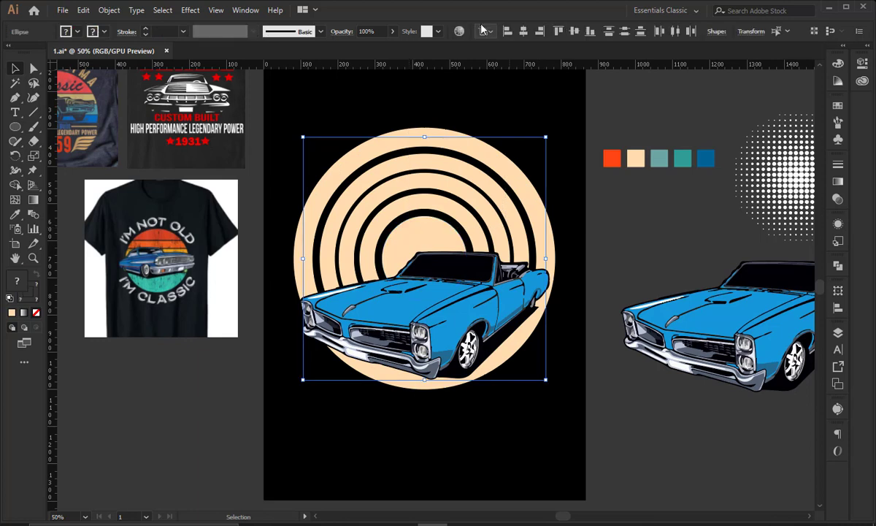
# - Enlarge the second ring slightly from its center, and undo a trial enlargement of the third ring
pyautogui.click(505, 196)
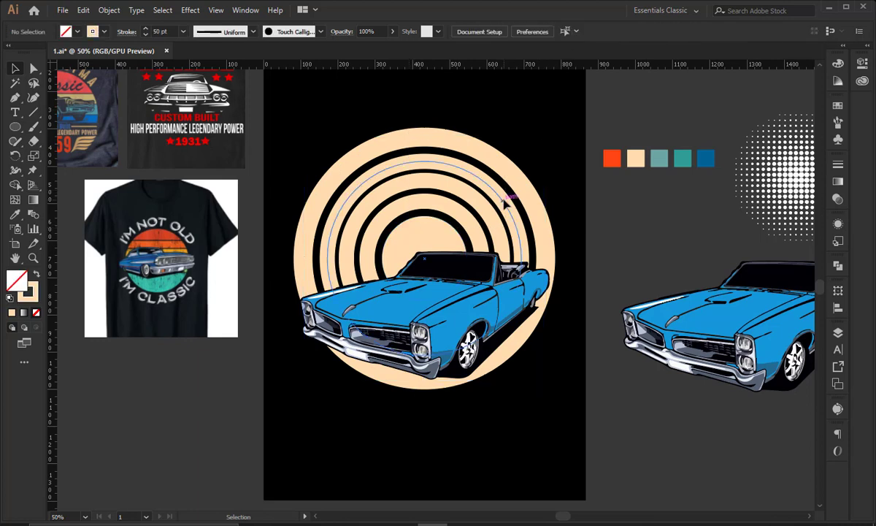
pyautogui.moveTo(523, 258)
pyautogui.mouseDown()
pyautogui.moveTo(503, 259)
pyautogui.moveTo(512, 258)
pyautogui.mouseUp()
pyautogui.click(491, 229)
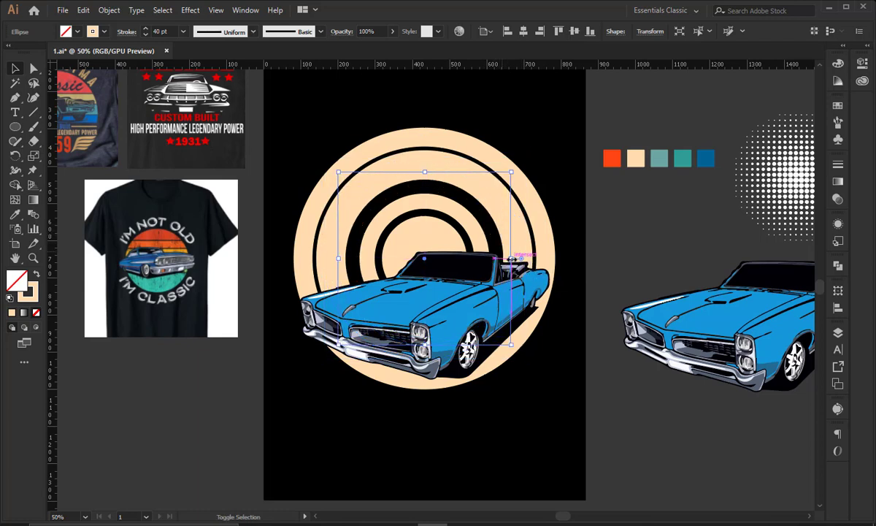
pyautogui.hotkey('ctrl', 'z')
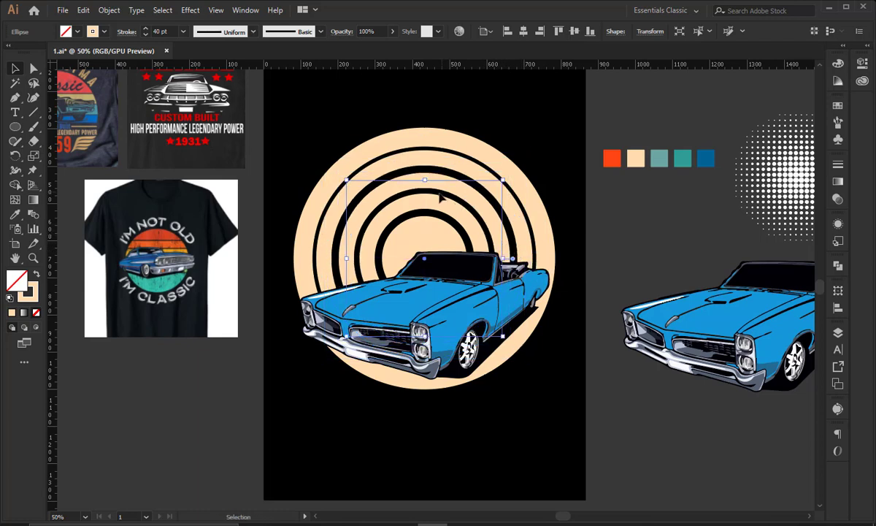
# - Fine-tune the second ring's size from its center so the gaps on both sides of it match
pyautogui.click(432, 235)
pyautogui.click(370, 114)
pyautogui.click(421, 159)
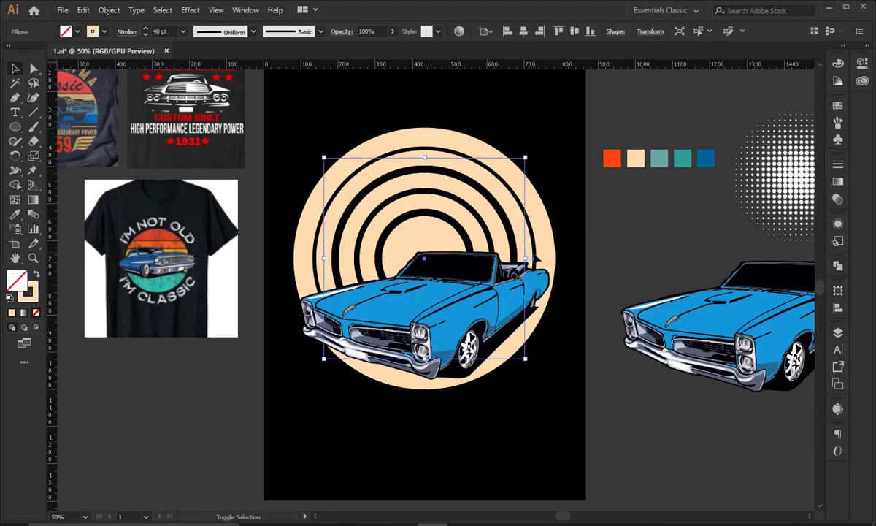
pyautogui.moveTo(526, 259); pyautogui.dragTo(548, 257)
pyautogui.click(562, 237)
pyautogui.click(548, 242)
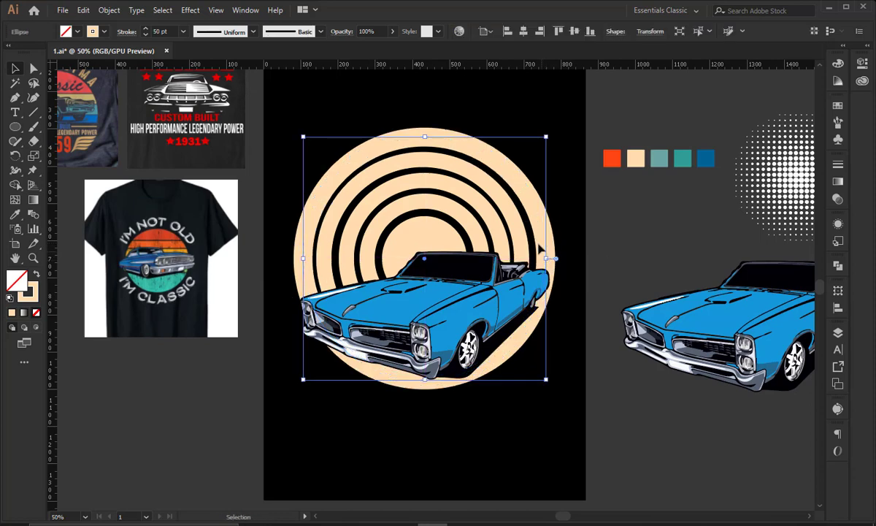
pyautogui.click(557, 134)
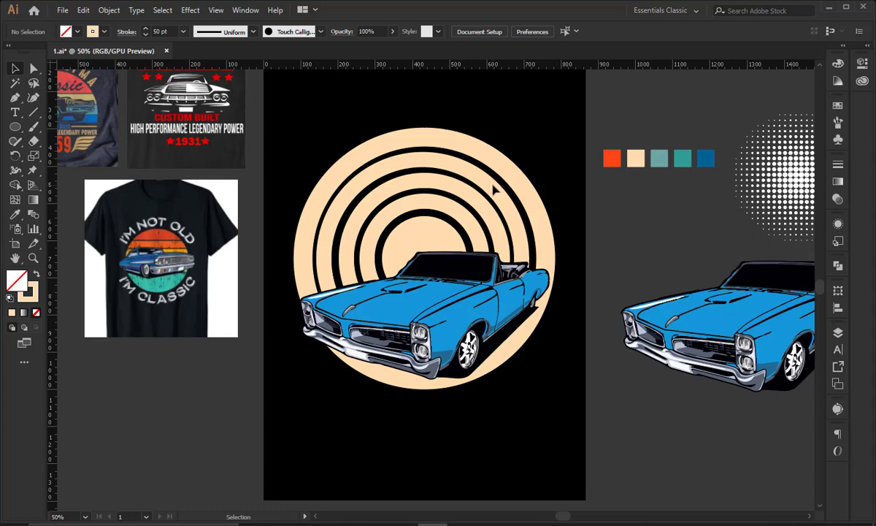
# - Duplicate the complete set of rings to the empty area left of the artboard, below the shirt references, and keep the original rings selected
pyautogui.click(425, 225)
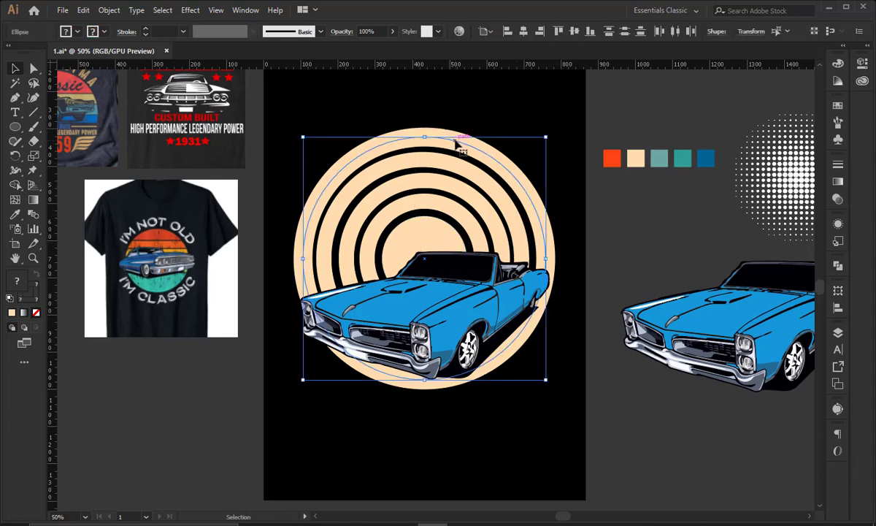
pyautogui.click(522, 116)
pyautogui.moveTo(482, 179)
pyautogui.mouseDown()
pyautogui.moveTo(488, 166)
pyautogui.moveTo(487, 177)
pyautogui.mouseUp()
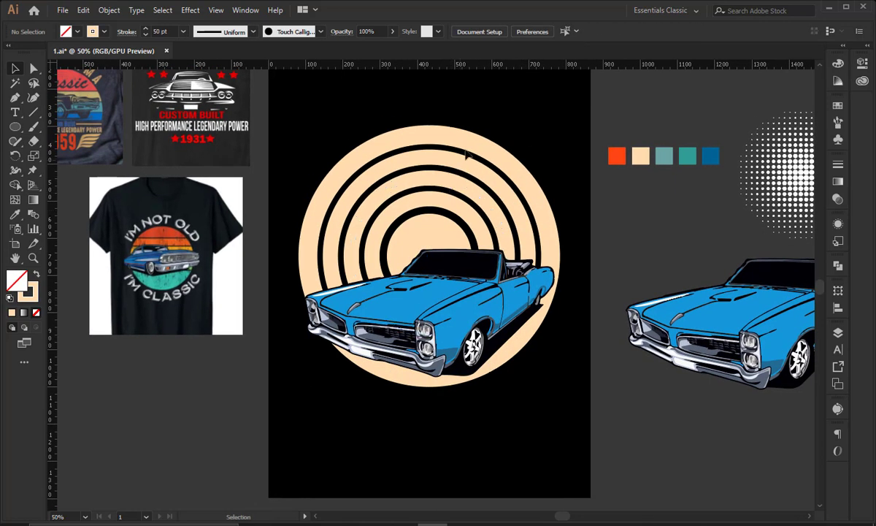
pyautogui.click(412, 239)
pyautogui.moveTo(538, 204); pyautogui.dragTo(184, 398)
pyautogui.moveTo(418, 243); pyautogui.dragTo(417, 242)
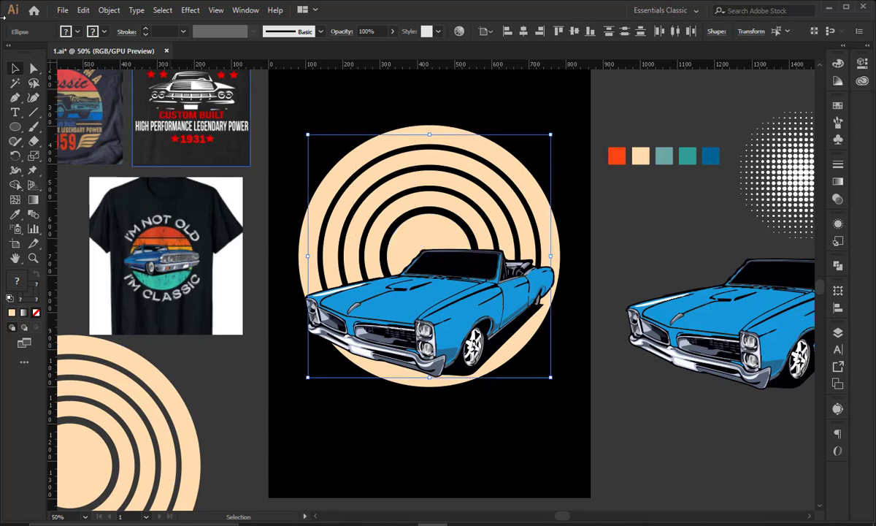
# - Expand the fill and stroke of the rings behind the car into shapes
pyautogui.click(110, 10)
pyautogui.click(122, 138)
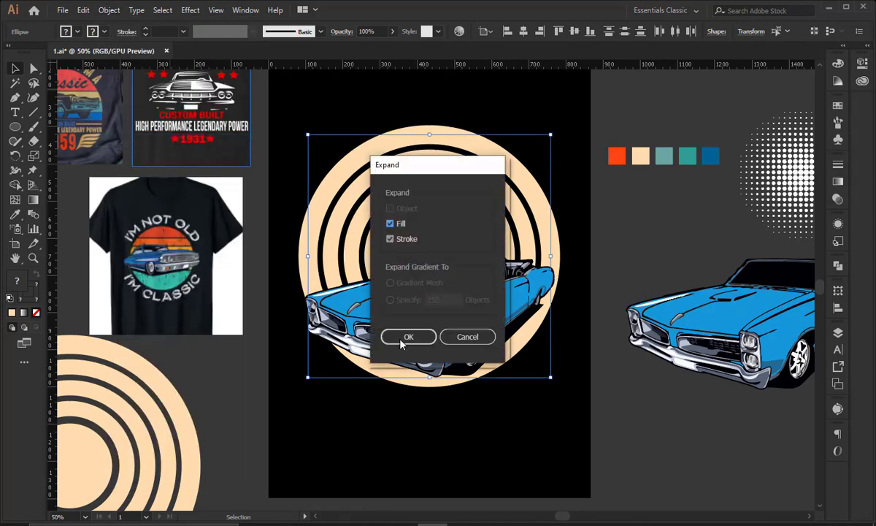
pyautogui.click(401, 340)
pyautogui.click(475, 426)
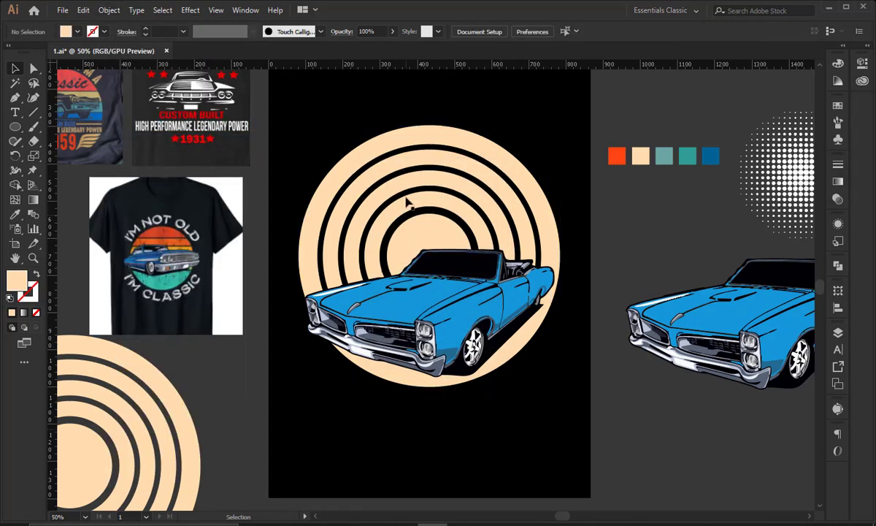
# - Fill the outermost ring with the red-orange color sampled from the swatch row
pyautogui.click(406, 160)
pyautogui.click(473, 143)
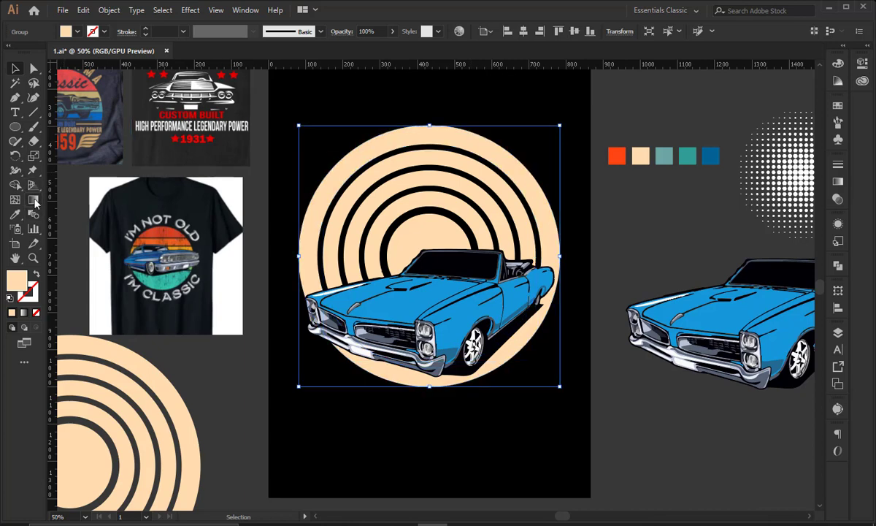
pyautogui.press('i')
pyautogui.click(612, 152)
pyautogui.click(15, 68)
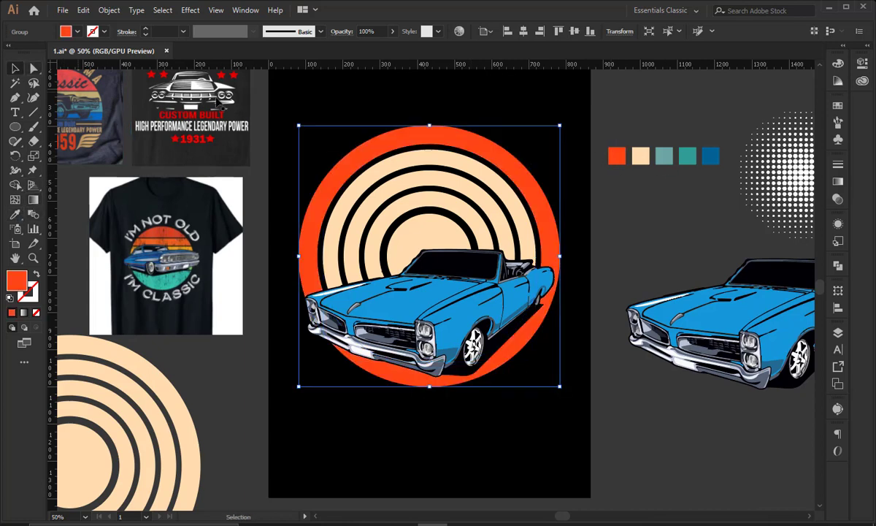
# - Keep the second ring in the cream swatch color and fill the third ring with the grayish-teal swatch color
pyautogui.click(329, 121)
pyautogui.click(419, 162)
pyautogui.click(15, 214)
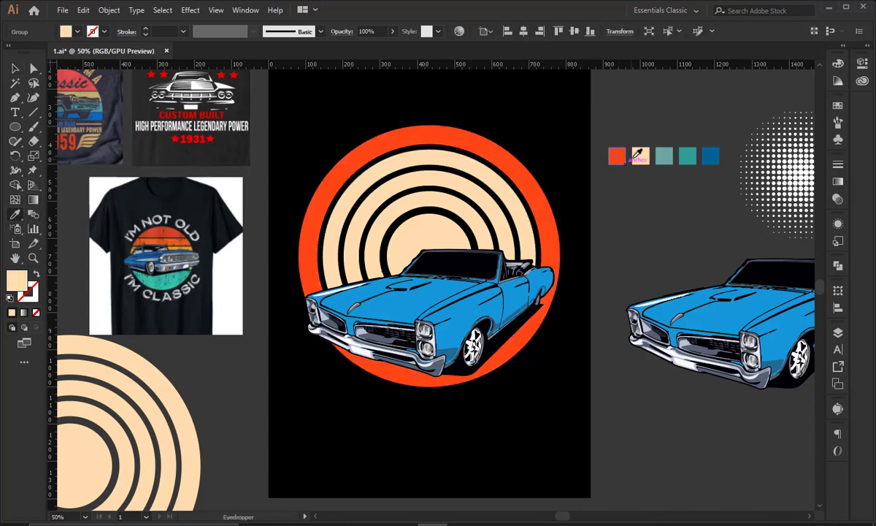
pyautogui.click(15, 68)
pyautogui.click(395, 183)
pyautogui.press('i')
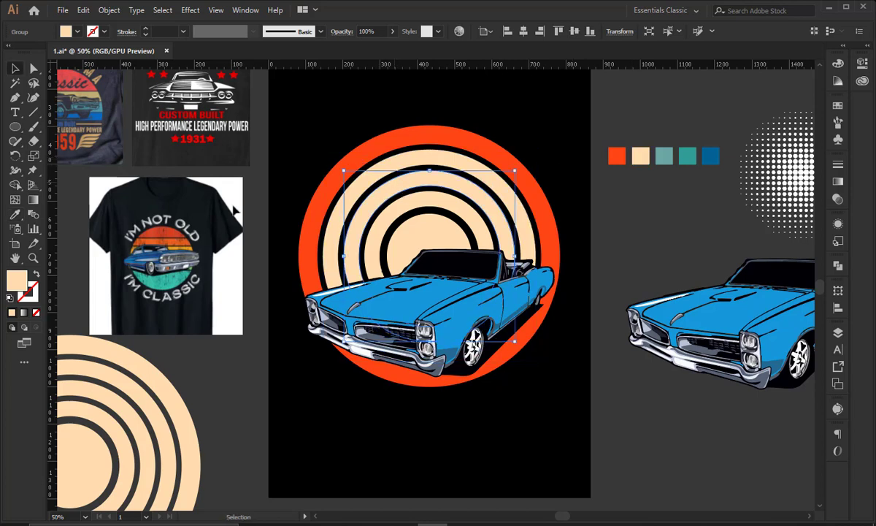
pyautogui.click(690, 156)
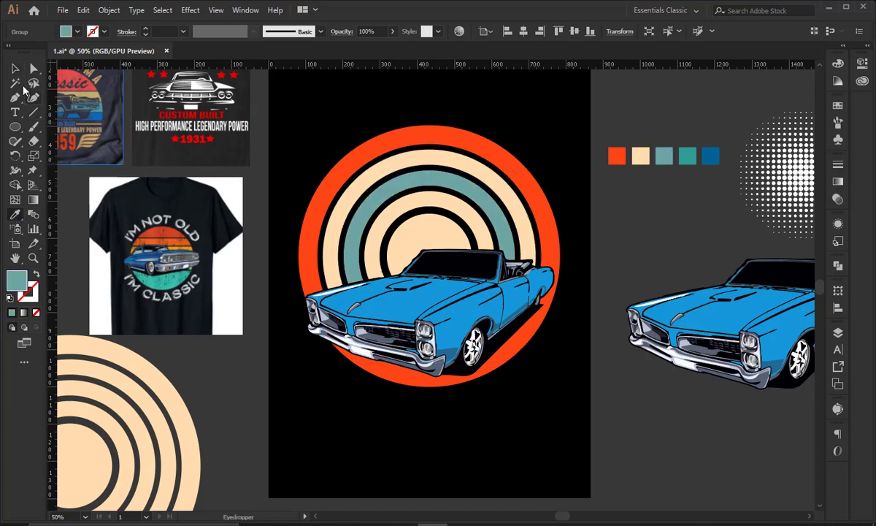
# - Fill the fourth ring with the green-teal color sampled from the swatch row
pyautogui.click(15, 67)
pyautogui.click(369, 121)
pyautogui.click(426, 201)
pyautogui.click(14, 214)
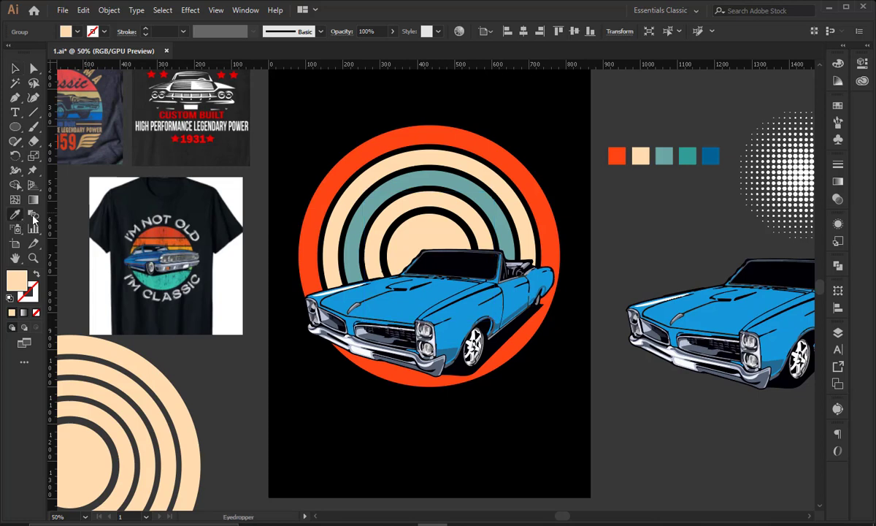
pyautogui.click(691, 156)
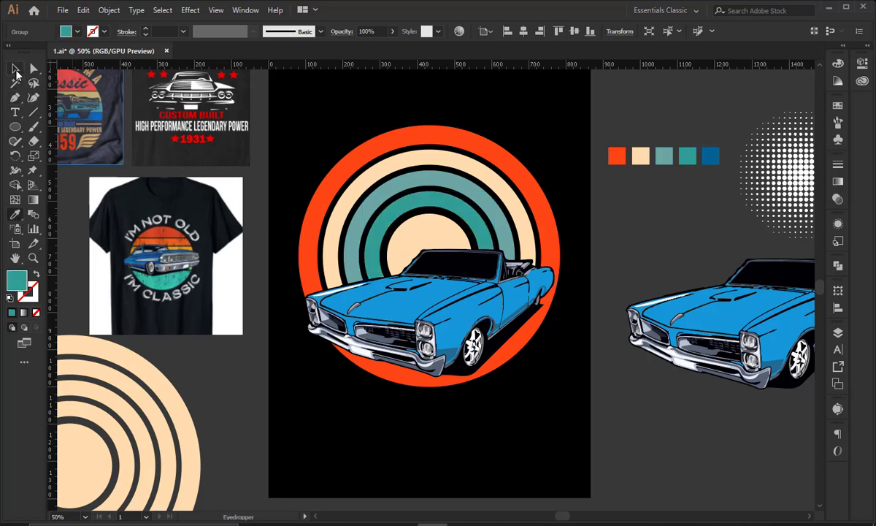
# - Fill the central disc with the dark blue color sampled from the swatch row
pyautogui.click(16, 71)
pyautogui.click(365, 120)
pyautogui.click(424, 222)
pyautogui.click(15, 216)
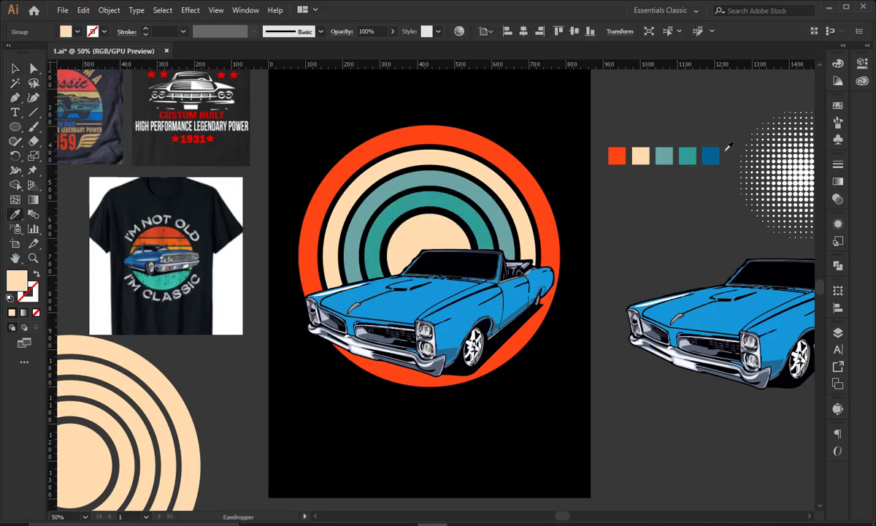
pyautogui.click(711, 155)
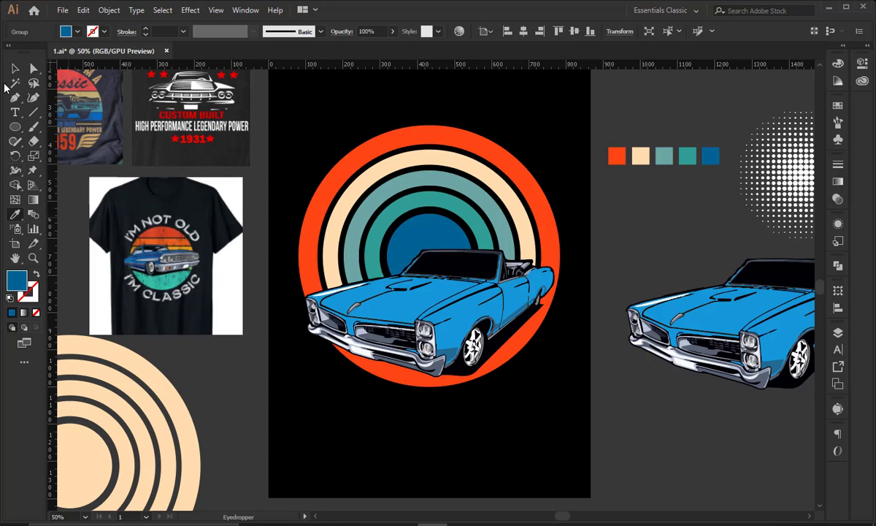
# - Place the palette image with colors #FBB825 to #ED8728 right beside the artboard, over the start of the swatch row
pyautogui.click(15, 67)
pyautogui.click(352, 143)
pyautogui.moveTo(352, 143); pyautogui.dragTo(365, 155)
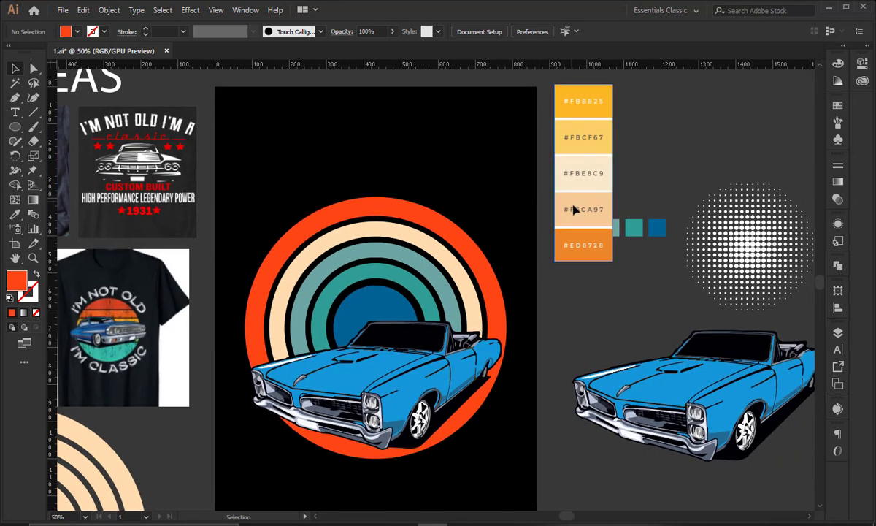
pyautogui.moveTo(669, 183); pyautogui.dragTo(529, 260)
# - Recolor the outermost ring with the palette orange #ED8728, and undo the accidental cream sampling
pyautogui.click(449, 232)
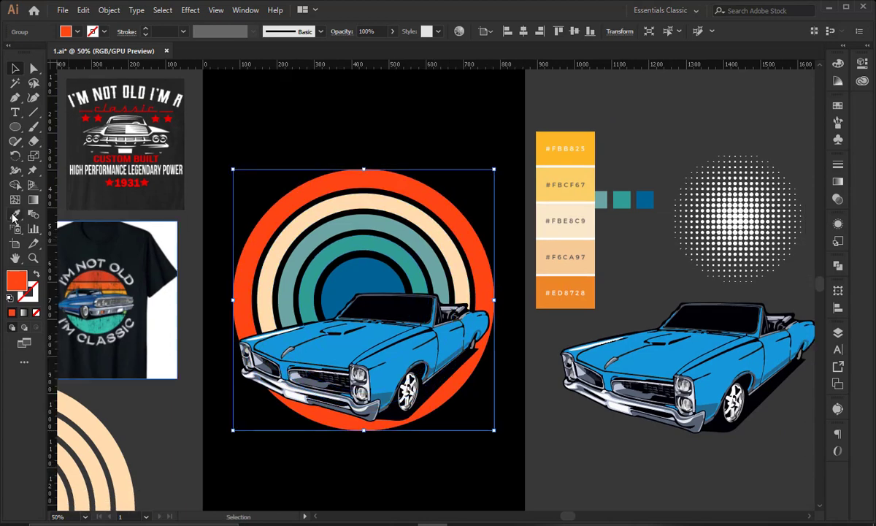
pyautogui.press('i')
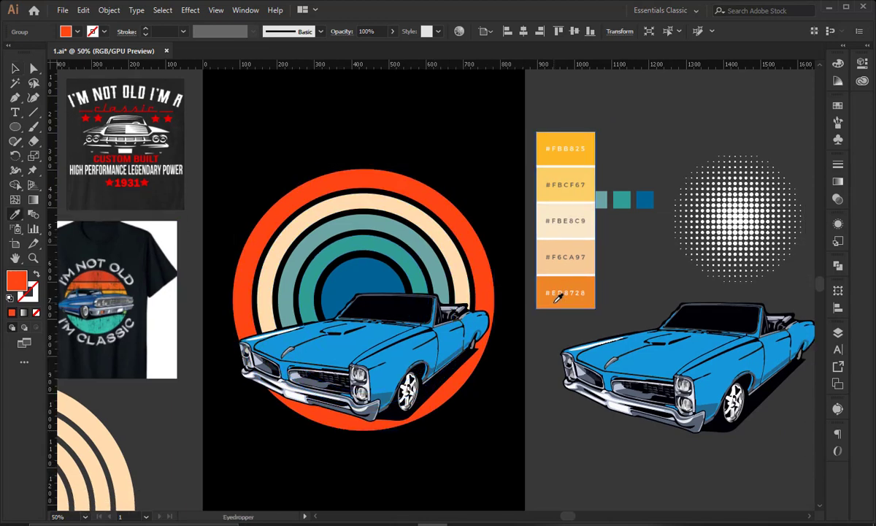
pyautogui.click(558, 296)
pyautogui.click(321, 218)
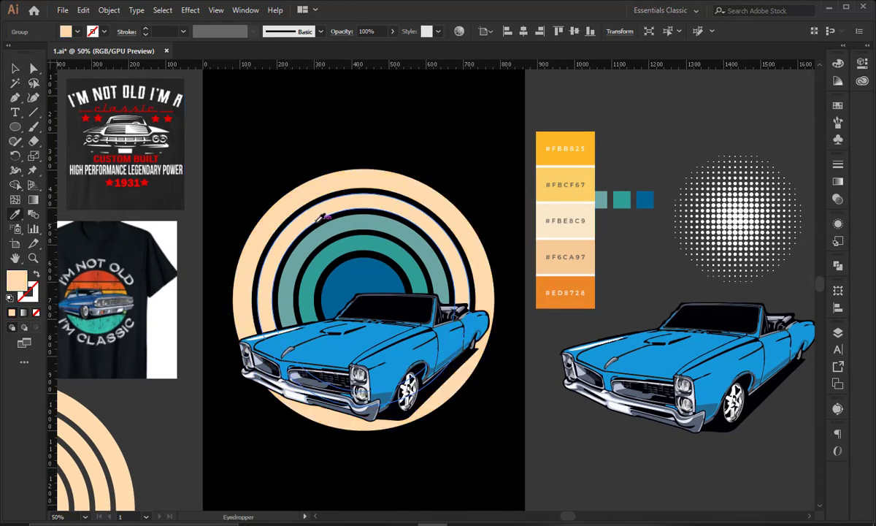
pyautogui.hotkey('ctrl', 'z')
pyautogui.click(16, 68)
# - Recolor the second ring with the palette's light peach #F6CA97
pyautogui.click(375, 211)
pyautogui.click(371, 203)
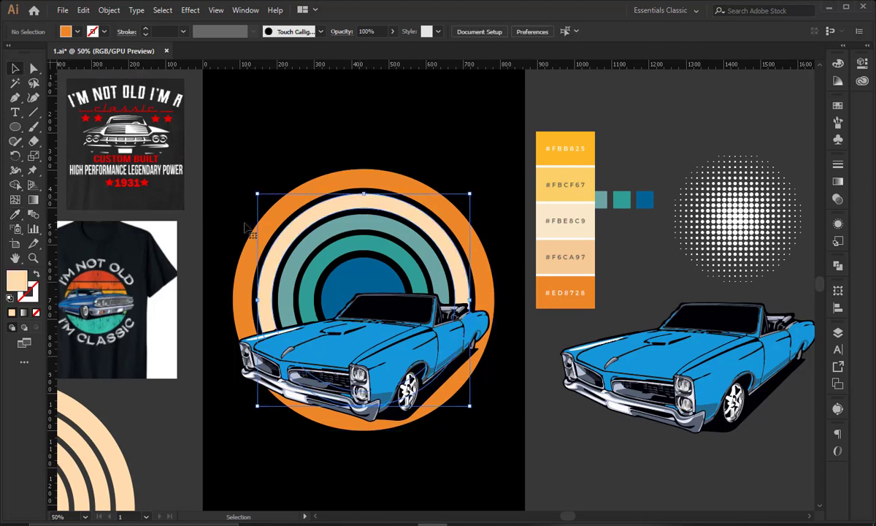
pyautogui.click(591, 249)
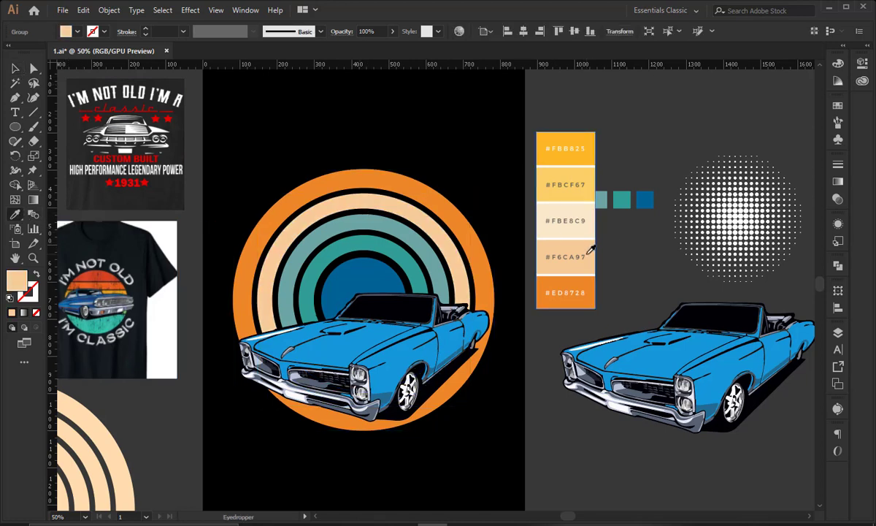
# - Recolor the third ring with the palette's cream #FBE8C9
pyautogui.click(354, 225)
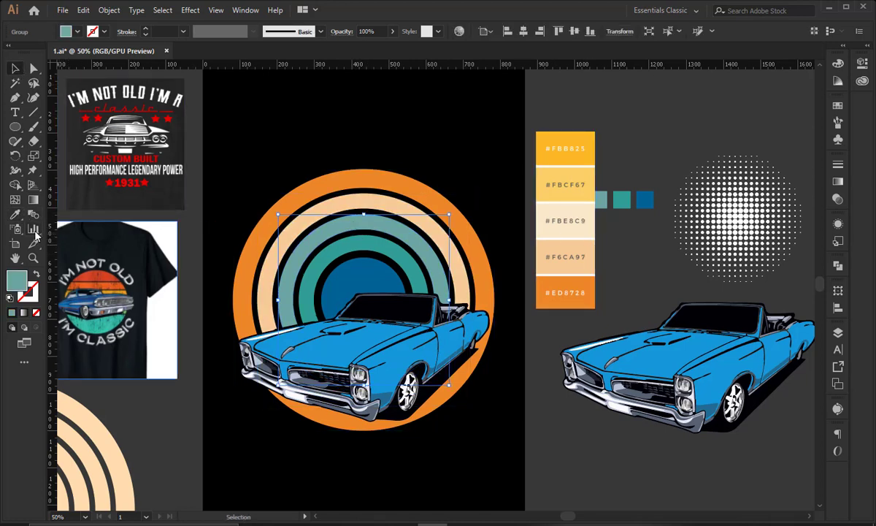
pyautogui.click(16, 213)
pyautogui.click(544, 212)
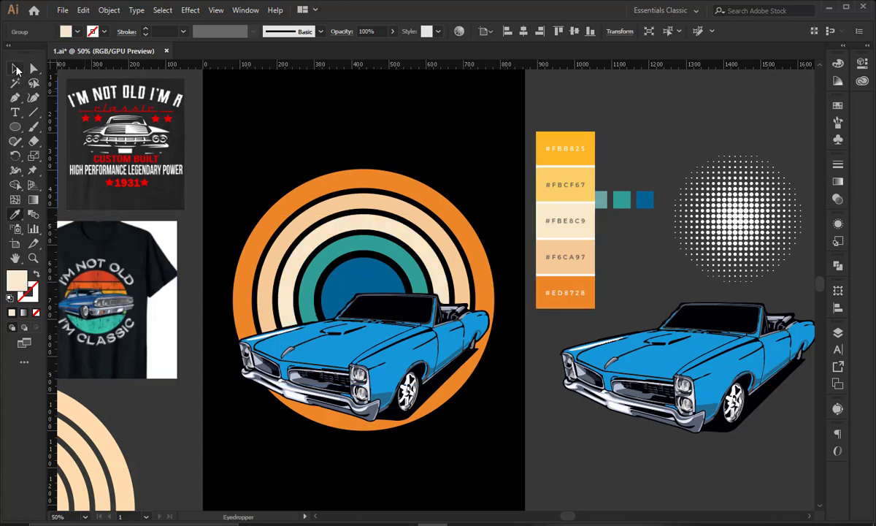
# - Recolor the fourth ring with the palette's light yellow #FBCF67
pyautogui.click(16, 70)
pyautogui.click(351, 242)
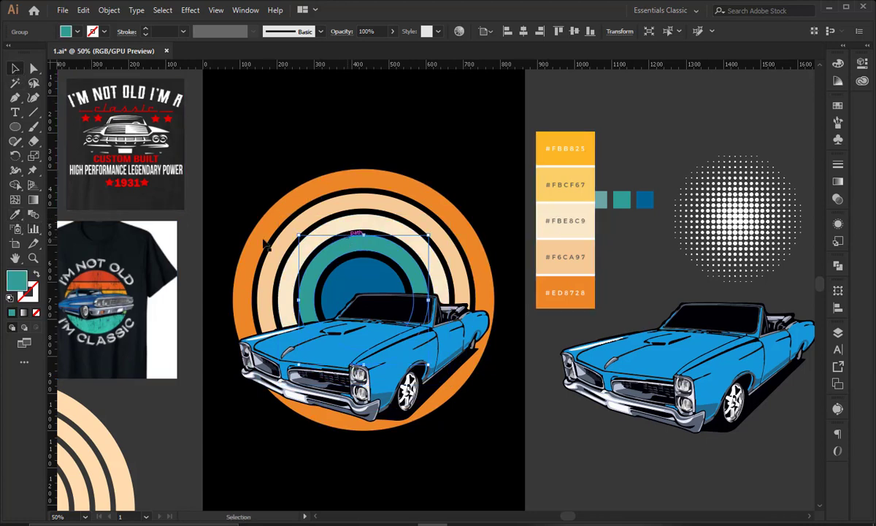
pyautogui.click(14, 215)
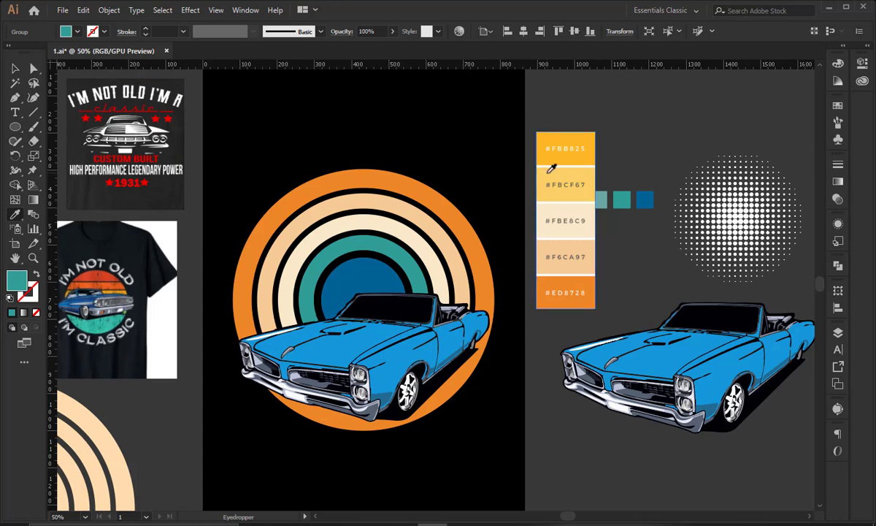
pyautogui.click(549, 175)
# - Recolor the central disc with the palette's golden yellow #FBB825
pyautogui.click(15, 69)
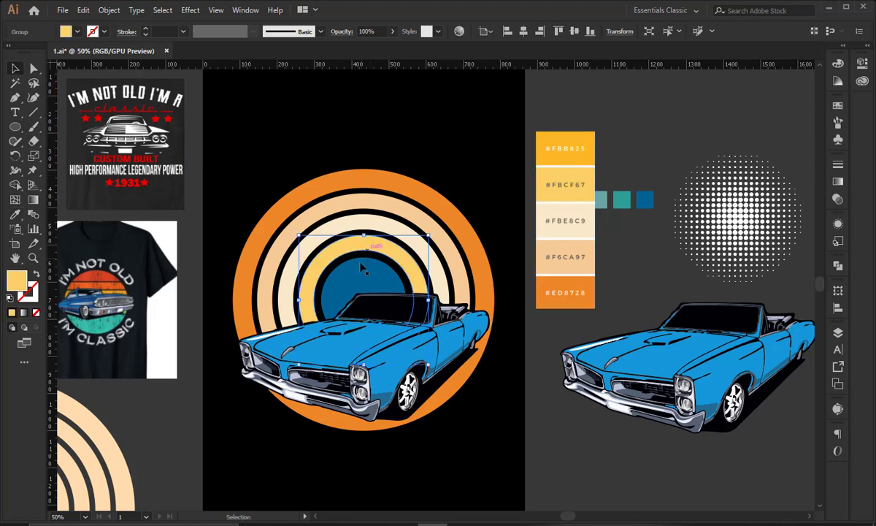
pyautogui.click(350, 277)
pyautogui.click(14, 215)
pyautogui.click(540, 150)
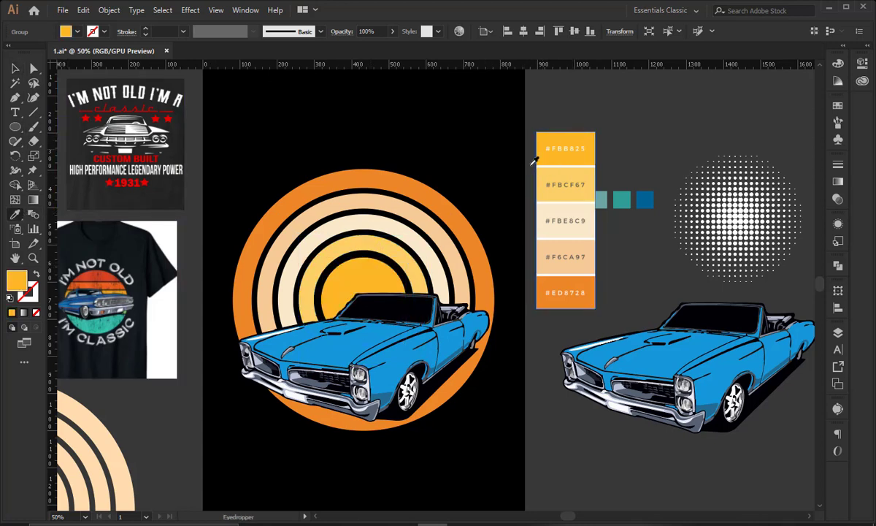
pyautogui.click(14, 69)
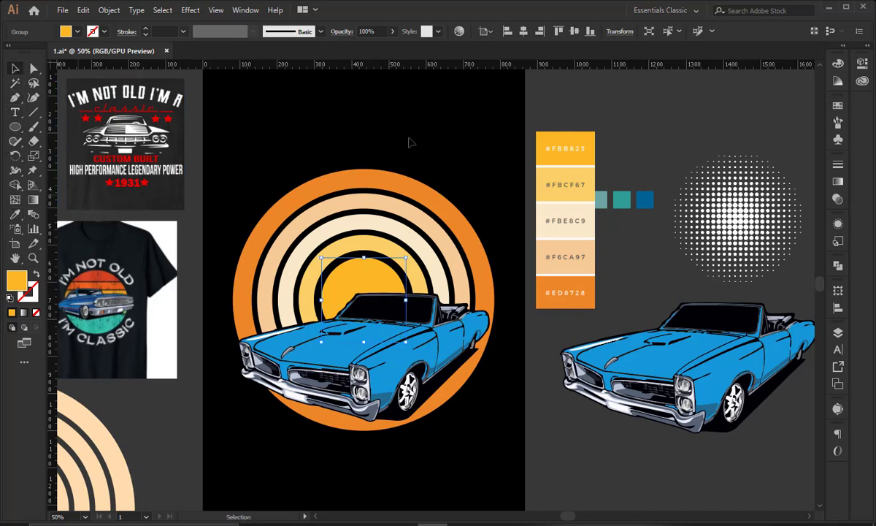
# - Enlarge the light peach ring evenly from its center so it closes the black gap to the orange outer ring
pyautogui.click(392, 158)
pyautogui.hotkey('ctrl', '+')
pyautogui.hotkey('ctrl', '+')
pyautogui.moveTo(391, 208); pyautogui.dragTo(461, 237)
pyautogui.click(528, 209)
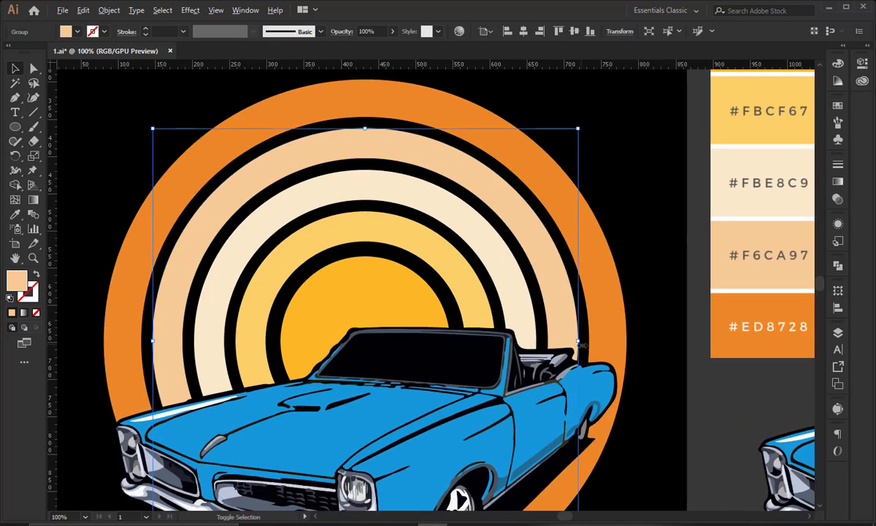
pyautogui.moveTo(584, 351); pyautogui.dragTo(595, 346)
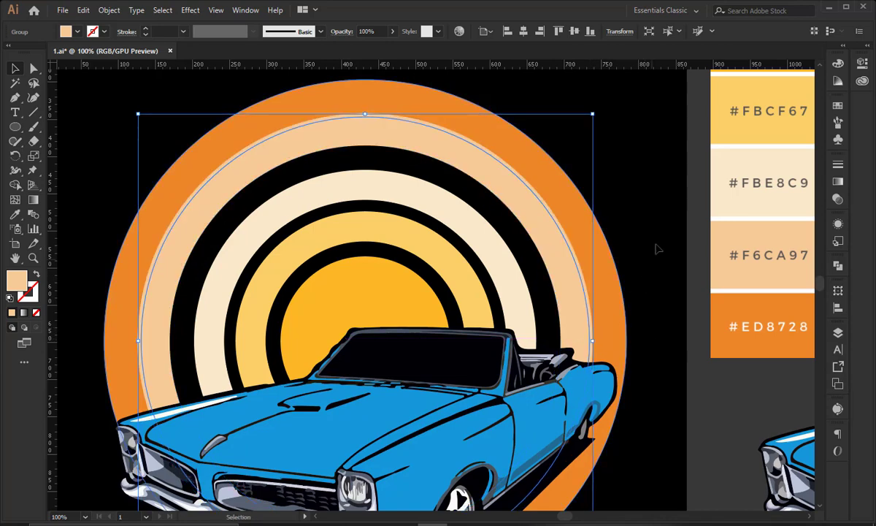
# - Enlarge the cream ring and the light yellow ring evenly from their centers so each closes the black gap outside it
pyautogui.click(536, 284)
pyautogui.click(537, 283)
pyautogui.moveTo(538, 342); pyautogui.dragTo(563, 341)
pyautogui.hotkey('ctrl', 'shift', 'a')
pyautogui.click(465, 283)
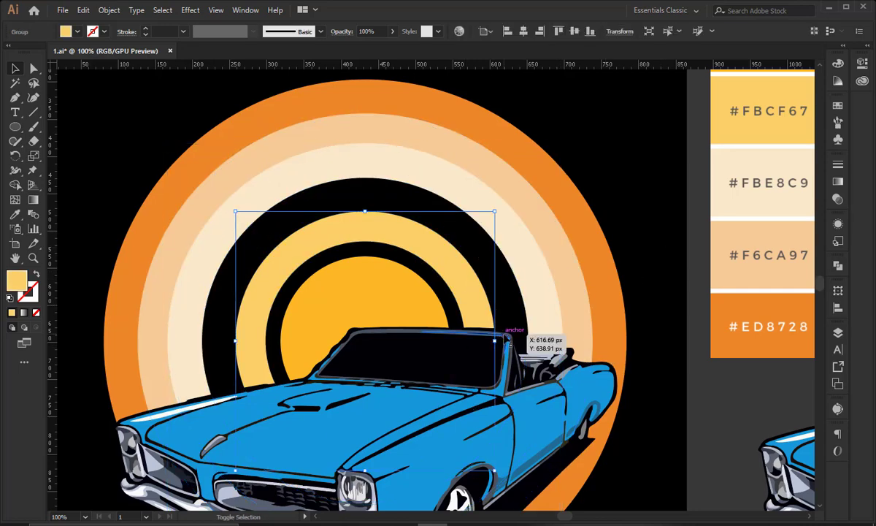
pyautogui.moveTo(496, 340); pyautogui.dragTo(520, 343)
pyautogui.hotkey('ctrl', 'shift', 'a')
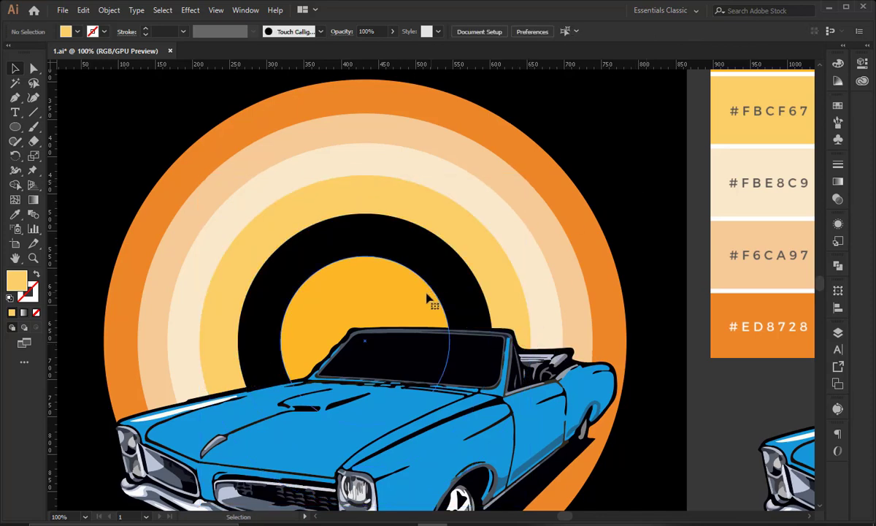
# - Enlarge the golden central disc evenly from its center until it meets the light yellow ring
pyautogui.click(431, 303)
pyautogui.moveTo(451, 340); pyautogui.dragTo(499, 348)
pyautogui.click(617, 178)
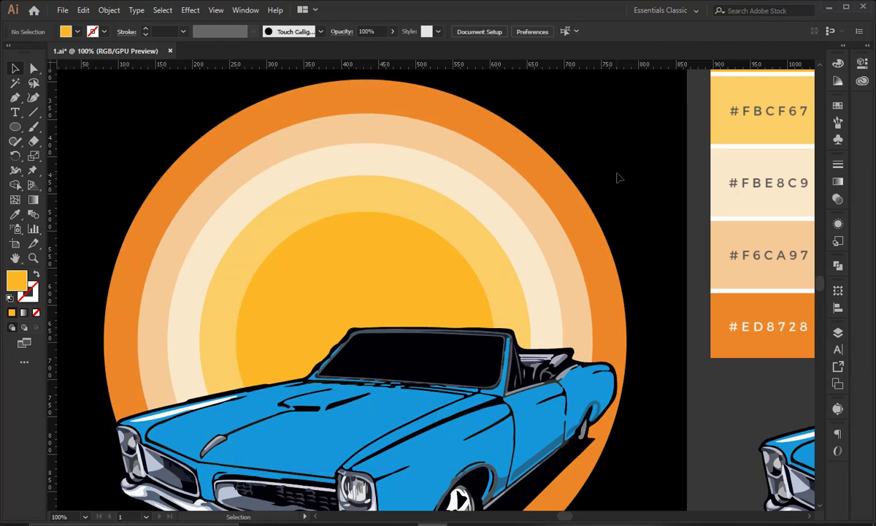
pyautogui.hotkey('ctrl', '-')
pyautogui.hotkey('ctrl', '-')
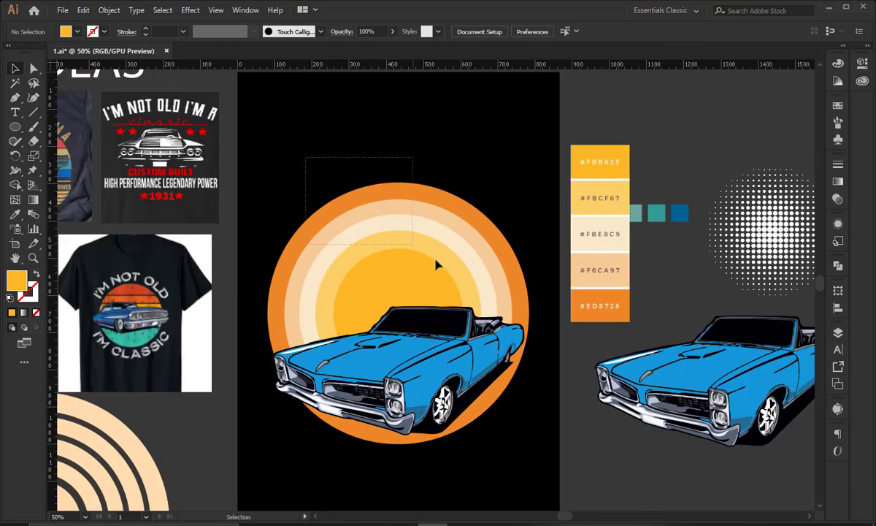
# - Scale up the blue car proportionally from its center so it covers the lower part of the rings, and save the document
pyautogui.click(436, 260)
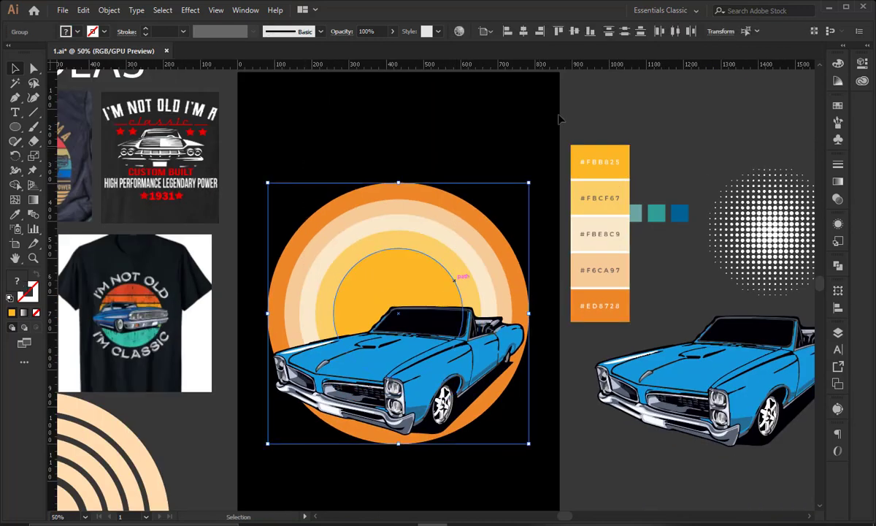
pyautogui.click(451, 167)
pyautogui.click(412, 416)
pyautogui.moveTo(400, 438); pyautogui.dragTo(438, 467)
pyautogui.click(453, 478)
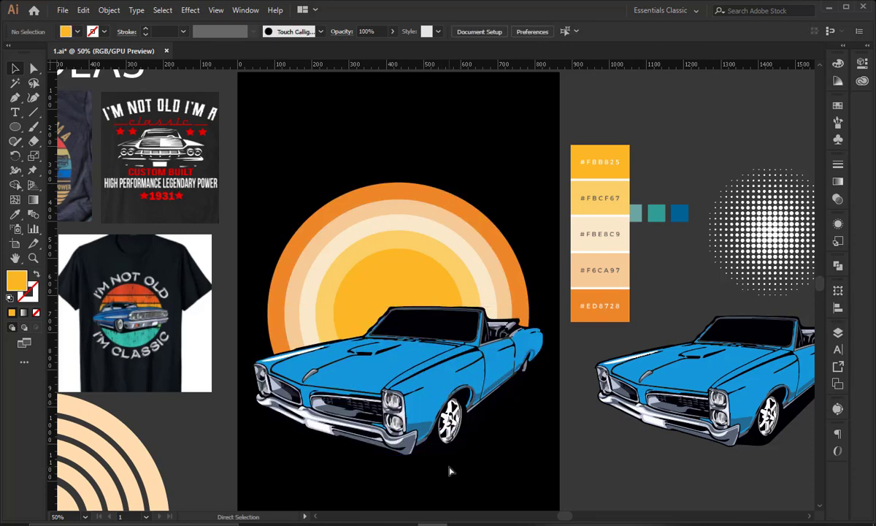
pyautogui.hotkey('ctrl', 's')
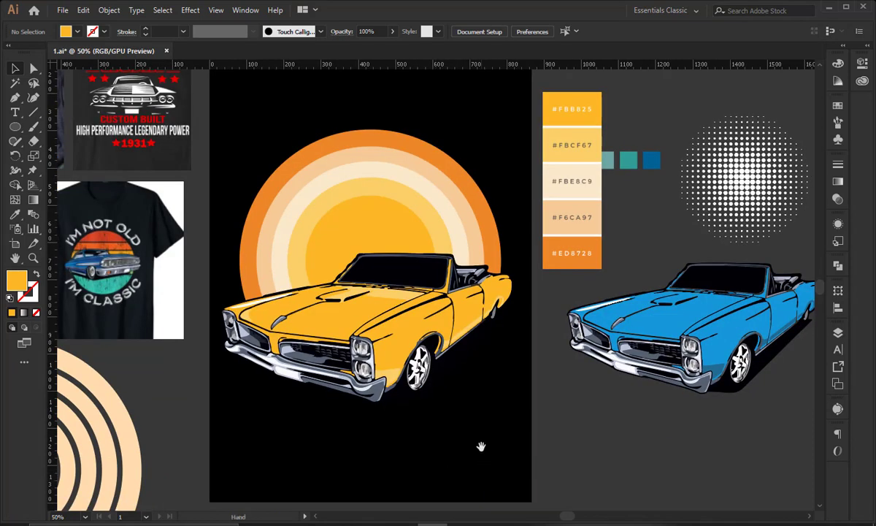
# - Switch to the Word document and replace the heading "LET'S BEGIN" with "Just changed the color :/"
pyautogui.moveTo(481, 446); pyautogui.dragTo(479, 476)
pyautogui.click(364, 379)
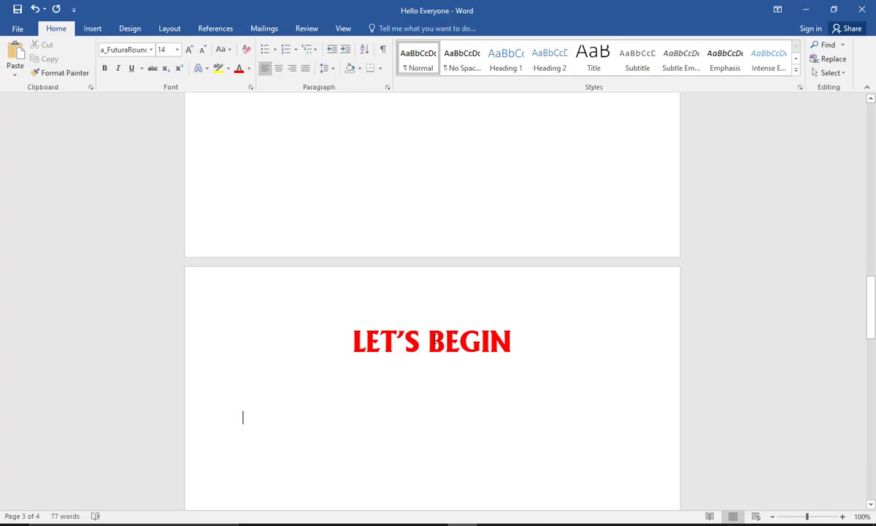
pyautogui.tripleClick(434, 343)
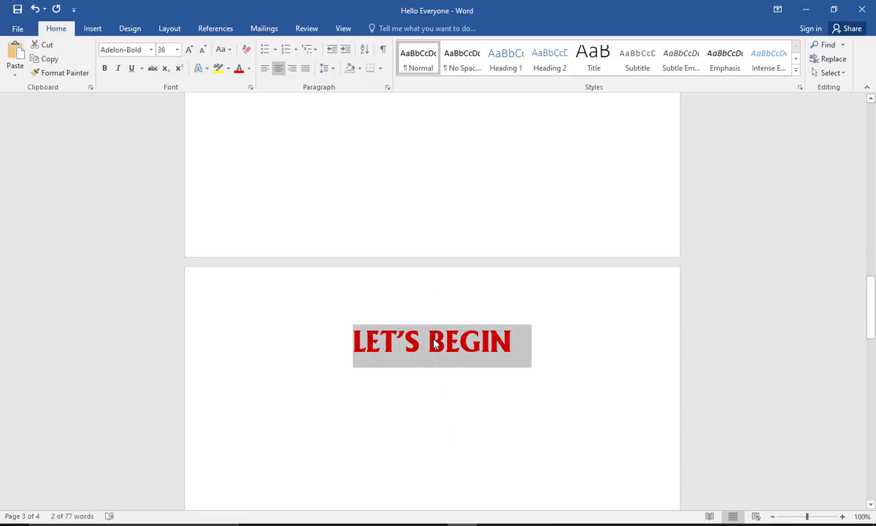
pyautogui.write('Just chan')
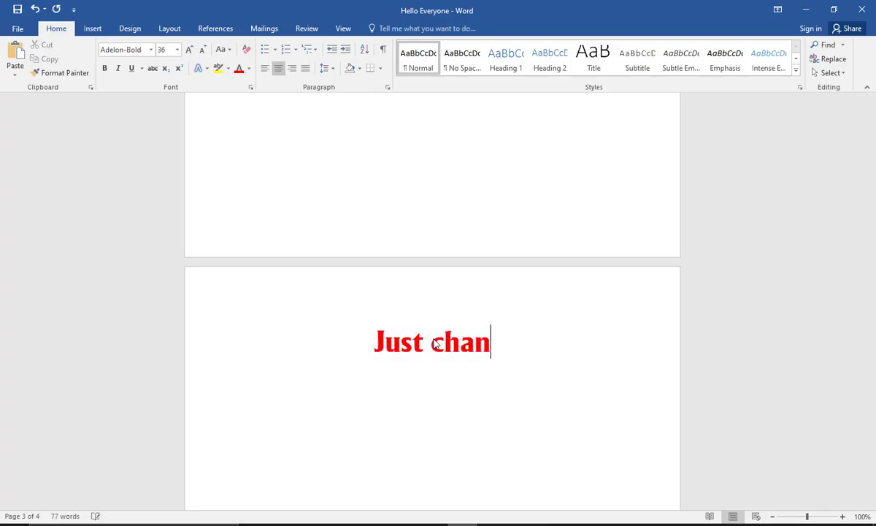
pyautogui.write('ged the col')
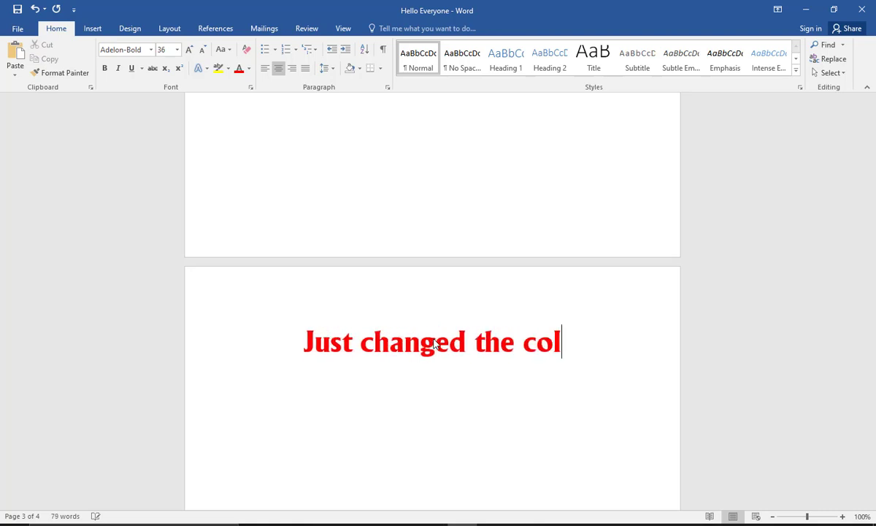
pyautogui.write('or :/')
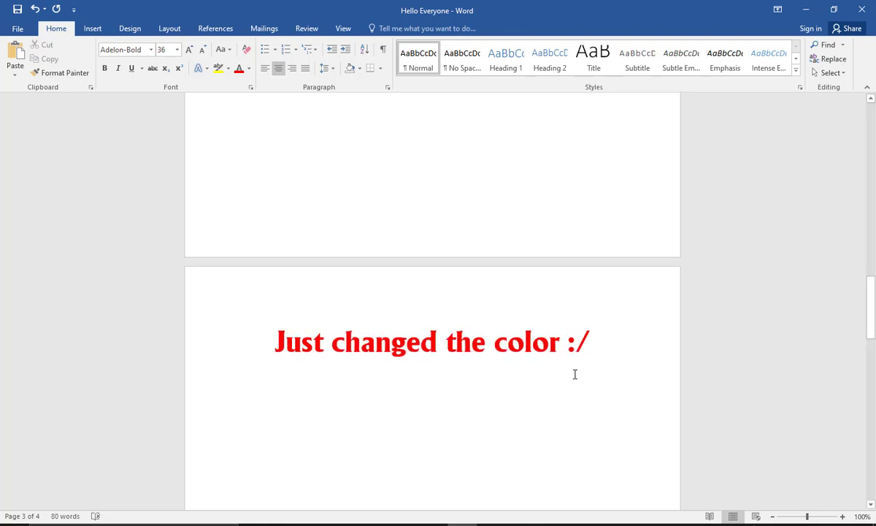
# - Delete the "Just changed the color :/" line from the Word page and return to Illustrator
pyautogui.click(260, 341)
pyautogui.press('Delete')
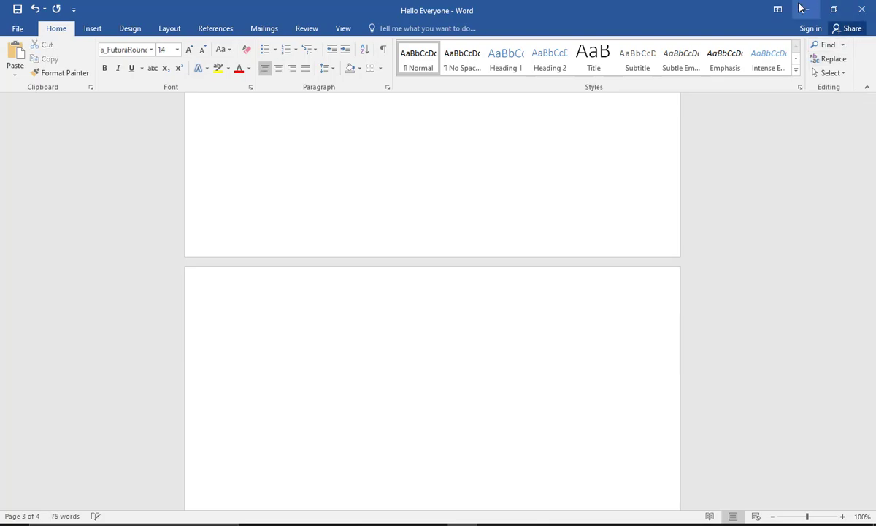
pyautogui.click(805, 9)
# - Scale the yellow car down very slightly from its center over the rings
pyautogui.click(399, 127)
pyautogui.moveTo(356, 146); pyautogui.dragTo(395, 165)
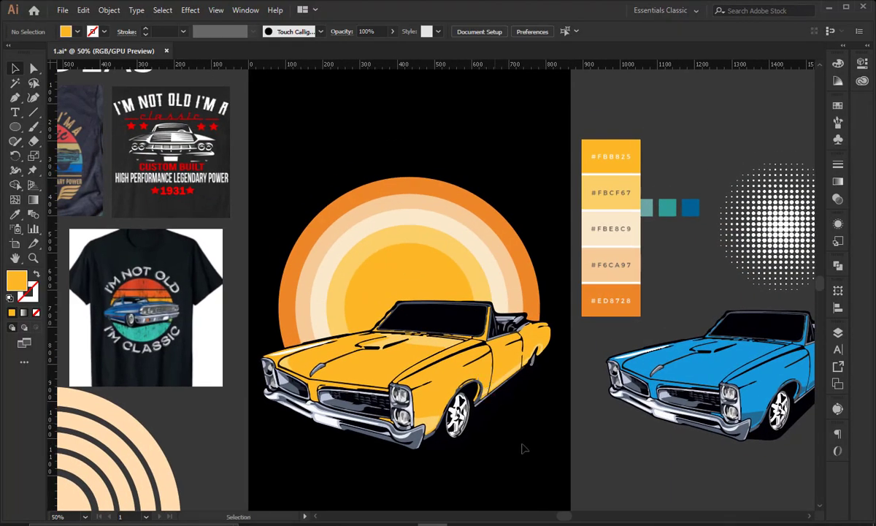
pyautogui.moveTo(504, 453); pyautogui.dragTo(531, 462)
pyautogui.click(449, 404)
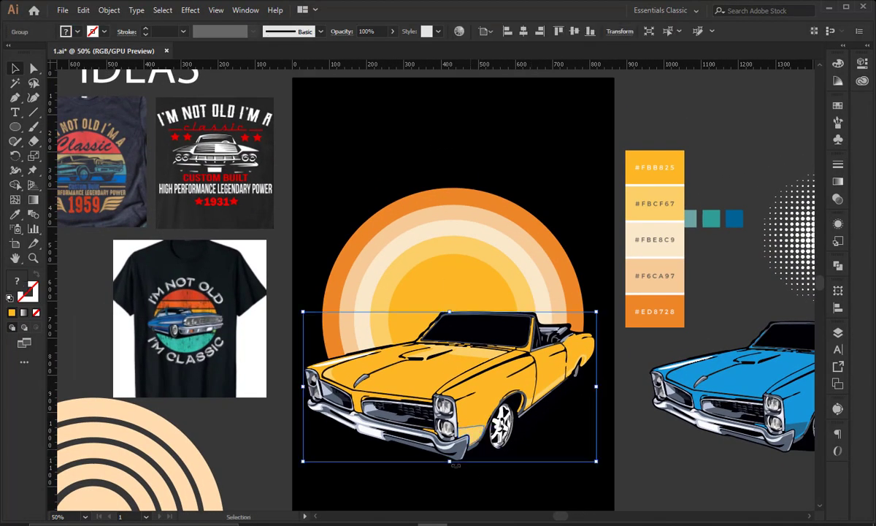
pyautogui.moveTo(449, 462); pyautogui.dragTo(450, 459)
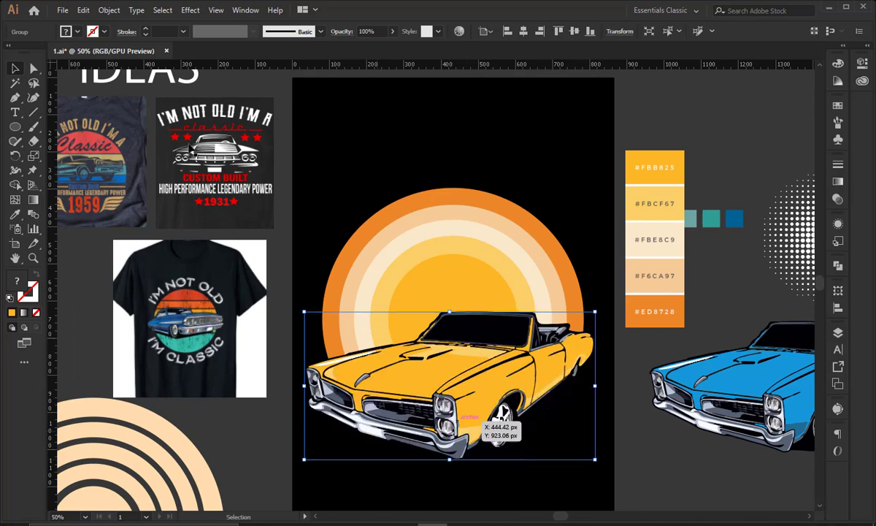
# - Offset the yellow car's paths by 5 px with round joins and unite the offset shapes into one silhouette
pyautogui.click(109, 10)
pyautogui.moveTo(169, 289)
pyautogui.click(306, 333)
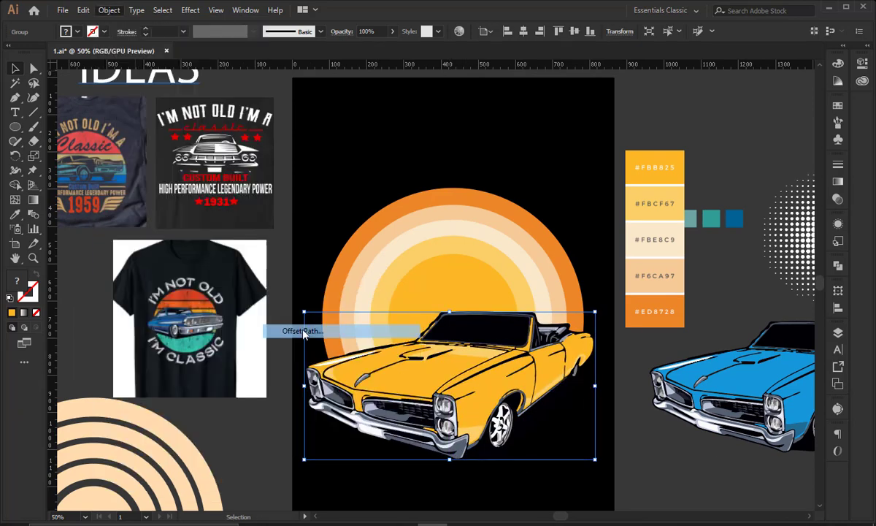
pyautogui.click(541, 421)
pyautogui.click(611, 422)
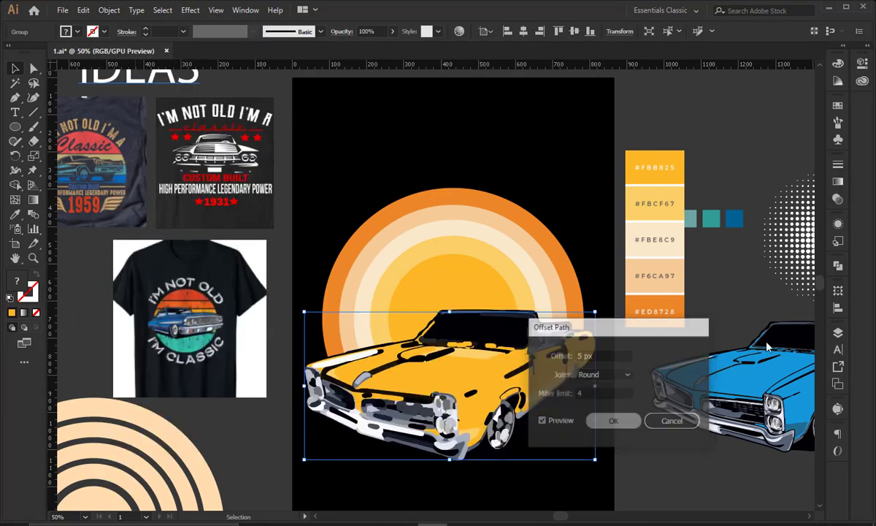
pyautogui.click(838, 266)
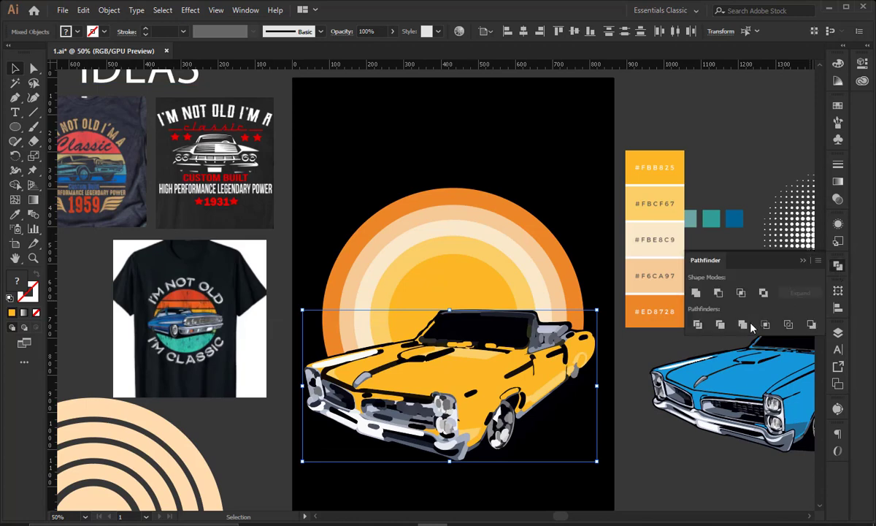
pyautogui.click(695, 292)
# - Place the united silhouette directly behind the yellow car as its outline
pyautogui.hotkey('ctrl', 'z')
pyautogui.hotkey('ctrl', 'z')
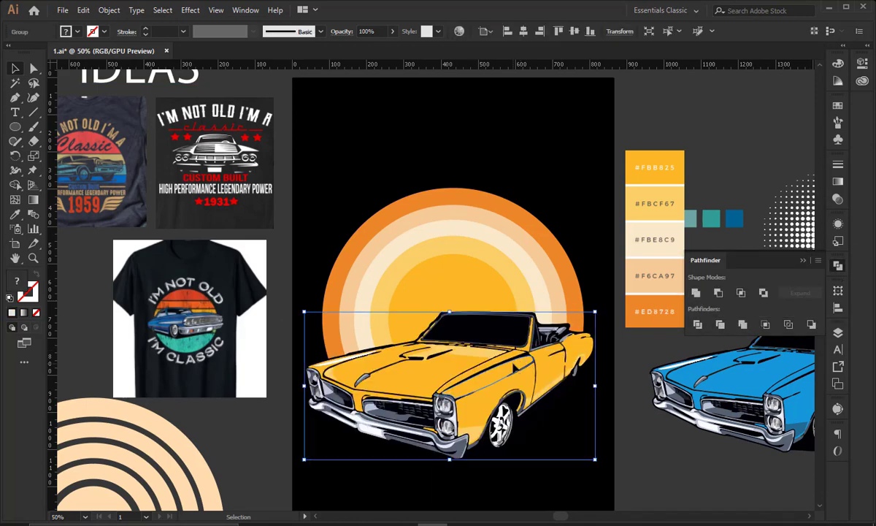
pyautogui.press('a')
pyautogui.hotkey('ctrl', 'b')
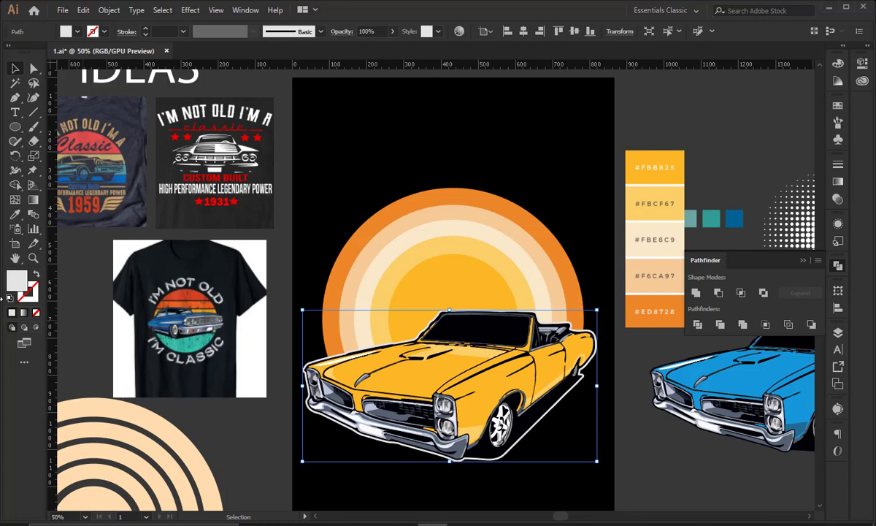
# - Fill the silhouette behind the car with the black sampled from the artboard background
pyautogui.click(14, 215)
pyautogui.click(427, 136)
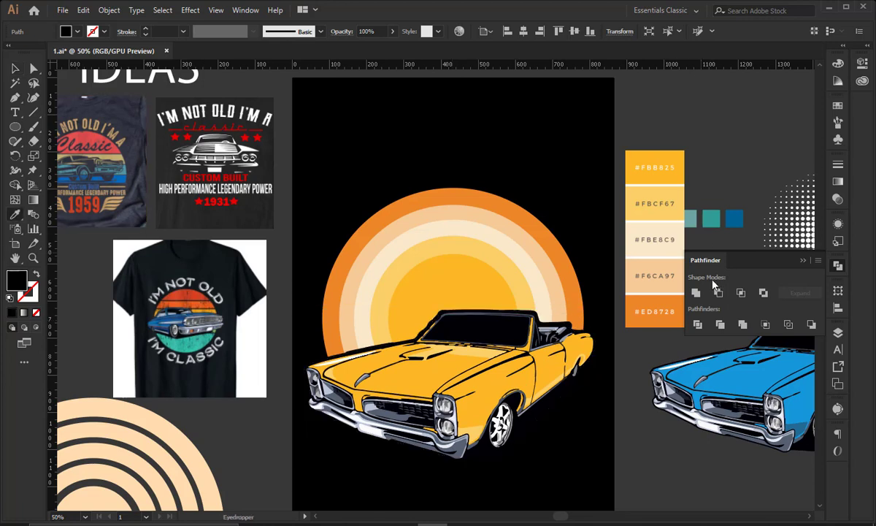
pyautogui.click(803, 262)
pyautogui.click(380, 164)
pyautogui.click(484, 199)
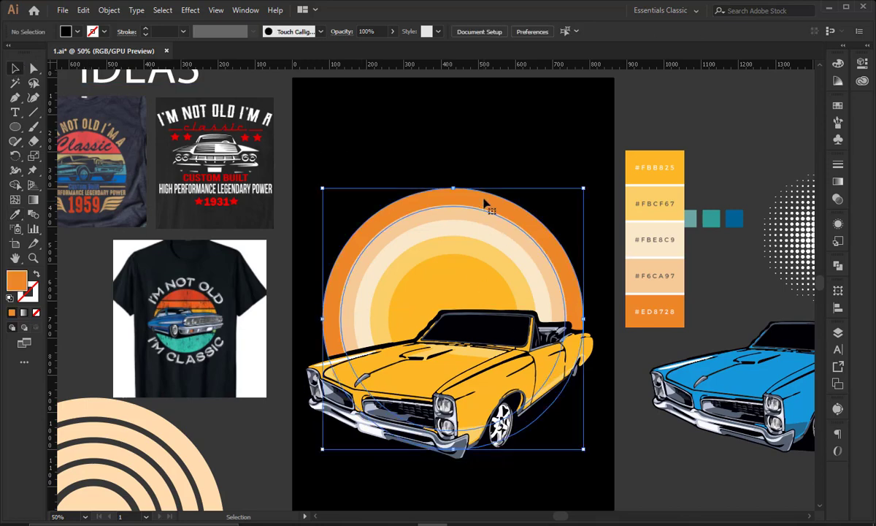
pyautogui.click(456, 173)
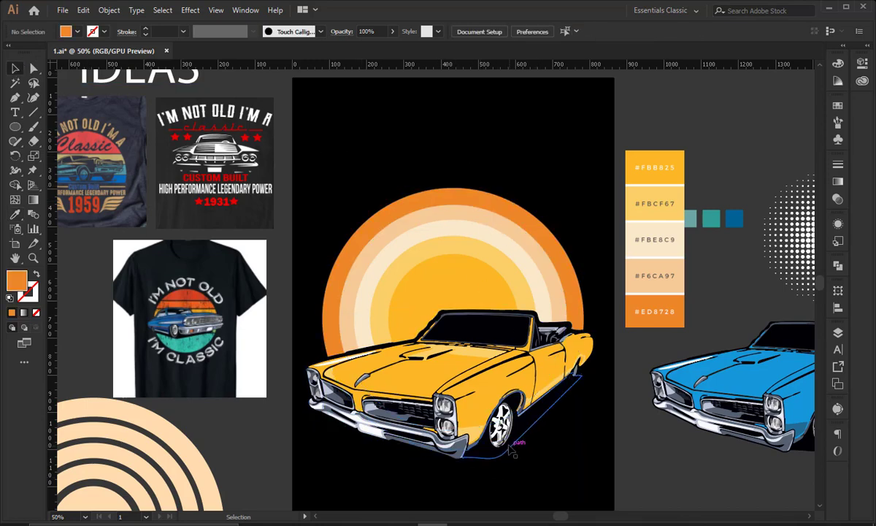
pyautogui.moveTo(536, 459); pyautogui.dragTo(445, 413)
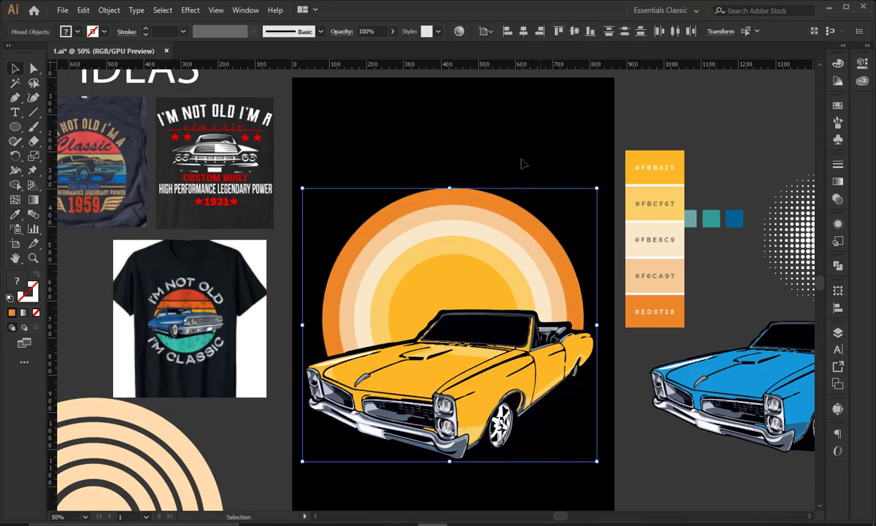
pyautogui.click(453, 164)
pyautogui.click(488, 289)
pyautogui.click(483, 136)
pyautogui.moveTo(509, 142); pyautogui.dragTo(476, 152)
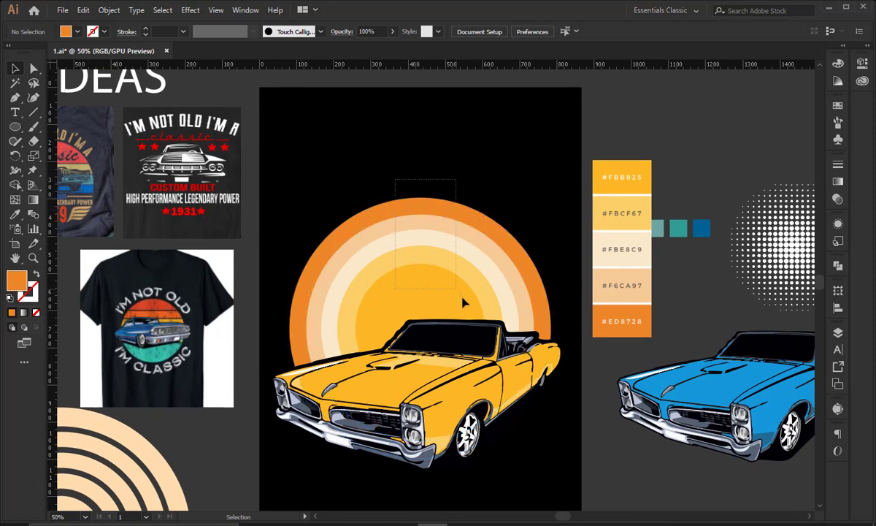
# - Scale the concentric sun rings down proportionally behind the yellow car
pyautogui.click(427, 201)
pyautogui.moveTo(419, 201); pyautogui.dragTo(423, 238)
pyautogui.click(535, 246)
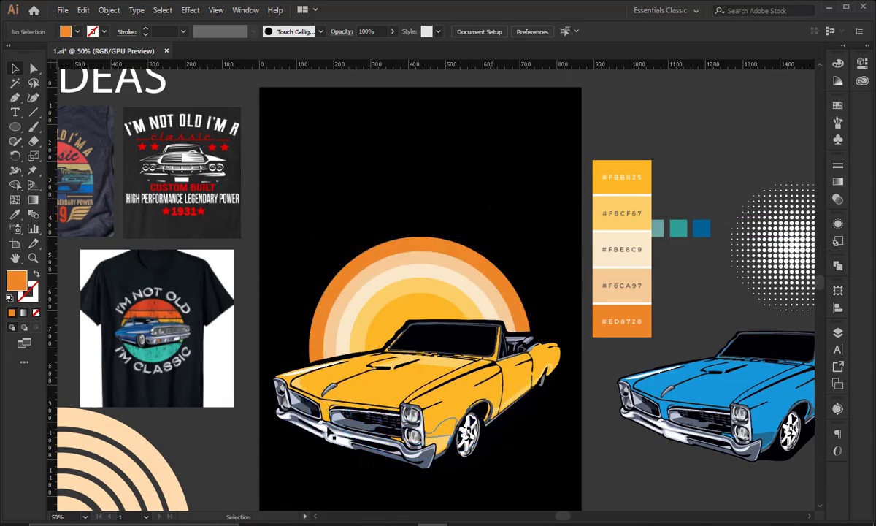
# - Scale the yellow car and its black outline down slightly over the sun rings
pyautogui.click(287, 413)
pyautogui.moveTo(270, 395); pyautogui.dragTo(285, 395)
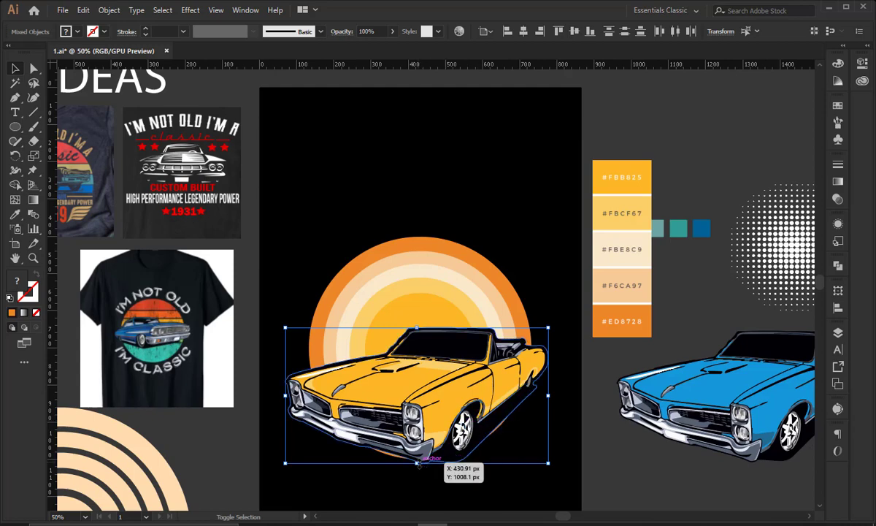
pyautogui.click(563, 398)
pyautogui.moveTo(537, 376); pyautogui.dragTo(534, 381)
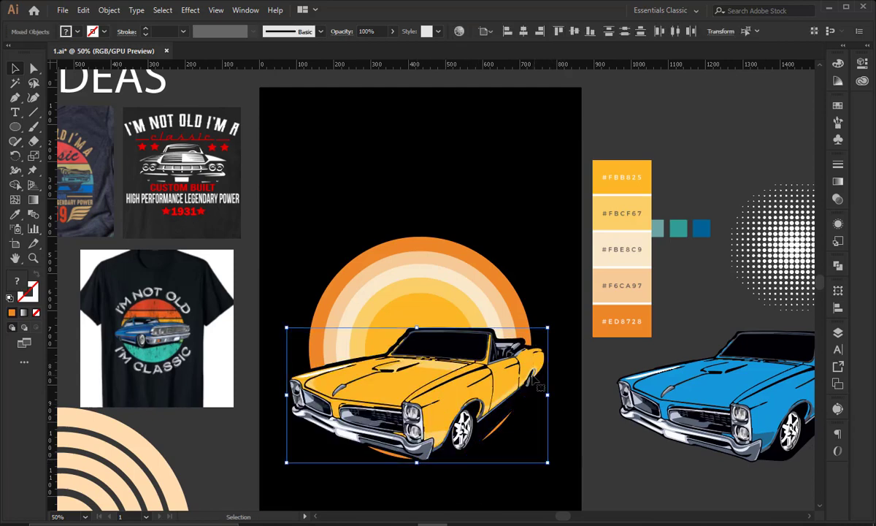
# - Group the yellow car with its black outline and move the group slightly lower over the sun
pyautogui.hotkey('ctrl', 'g')
pyautogui.keyDown('shift'); pyautogui.click(498, 390); pyautogui.keyUp('shift')
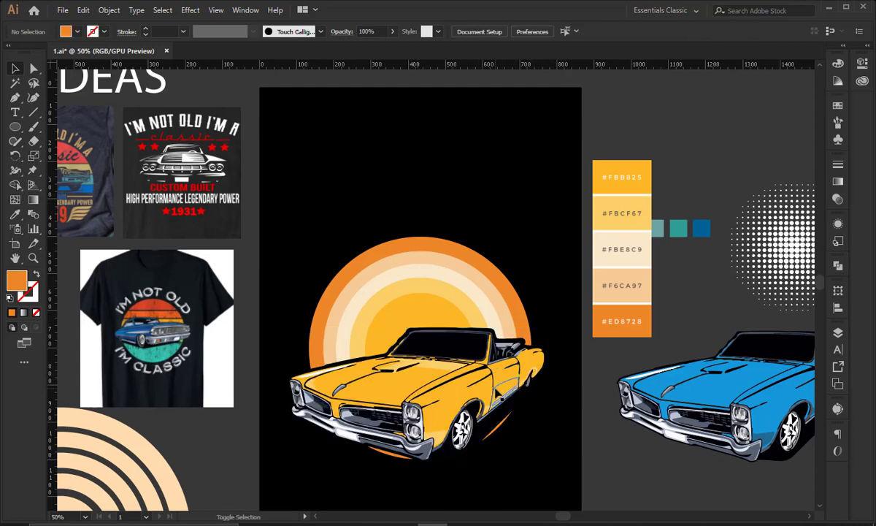
pyautogui.moveTo(460, 390); pyautogui.dragTo(461, 405)
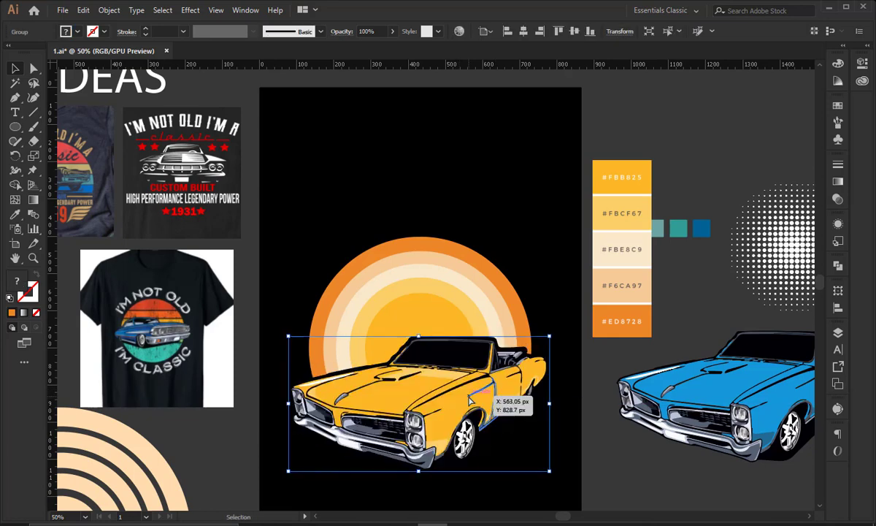
# - Align the car group and the concentric sun rings to a common horizontal center
pyautogui.click(541, 275)
pyautogui.moveTo(540, 275); pyautogui.dragTo(517, 270)
pyautogui.click(447, 258)
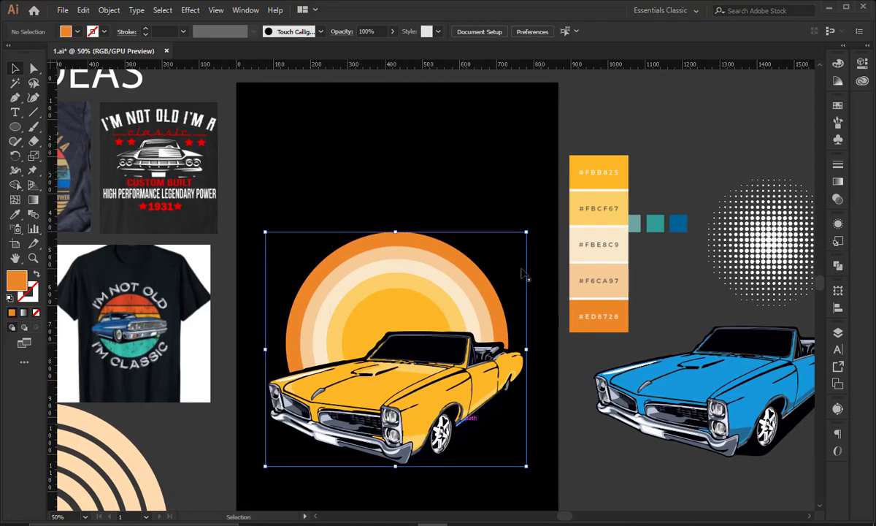
pyautogui.click(523, 32)
pyautogui.click(441, 177)
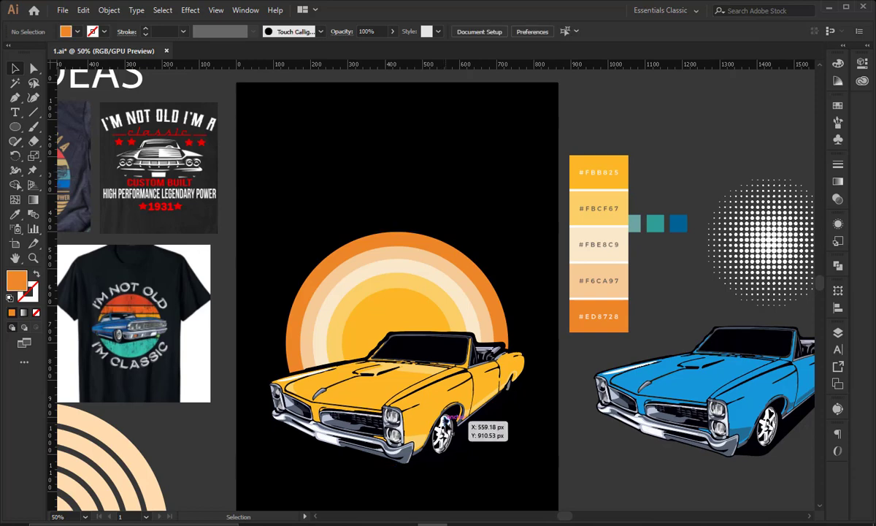
# - Enlarge the grouped yellow car slightly from its center
pyautogui.click(446, 423)
pyautogui.moveTo(398, 467); pyautogui.dragTo(398, 475)
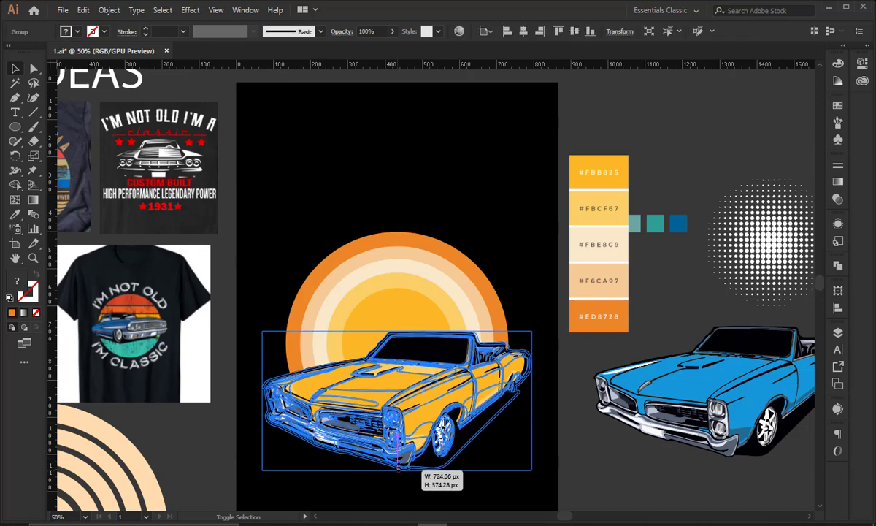
pyautogui.click(407, 211)
pyautogui.moveTo(408, 208); pyautogui.dragTo(452, 224)
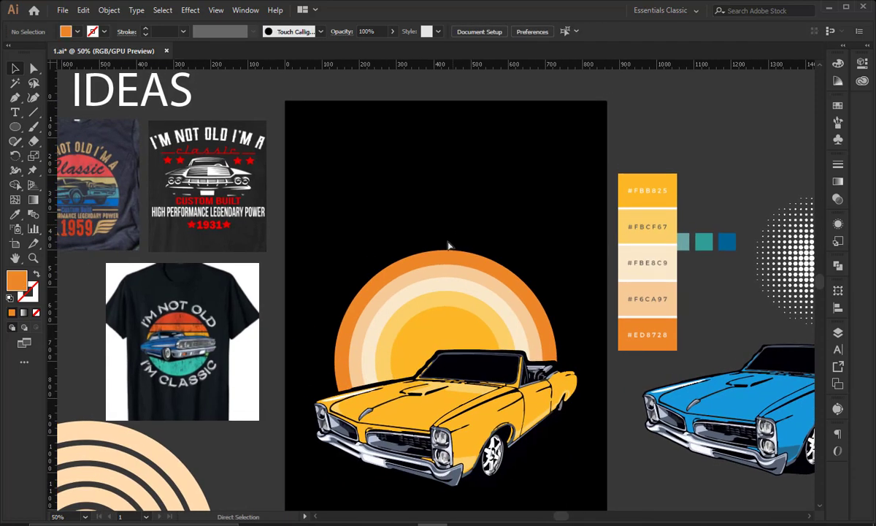
pyautogui.click(463, 261)
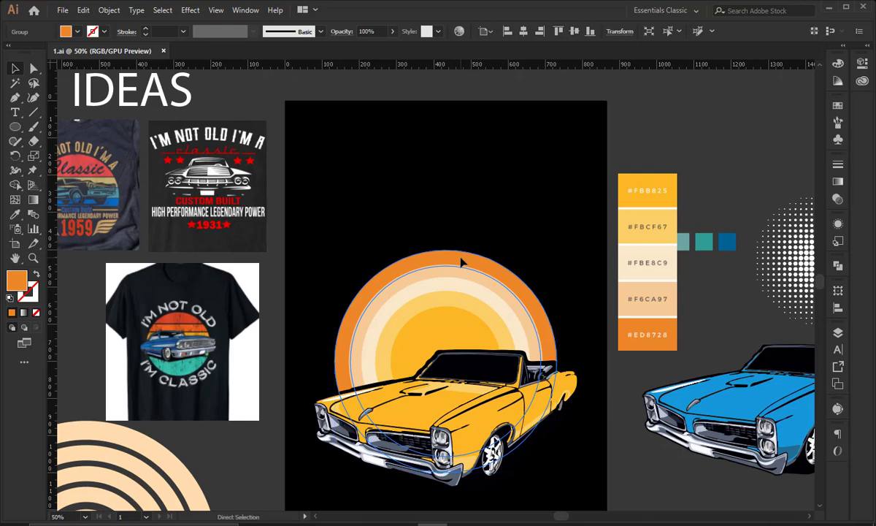
pyautogui.hotkey('ctrl', 'h')
pyautogui.moveTo(561, 363); pyautogui.dragTo(577, 360)
pyautogui.click(35, 275)
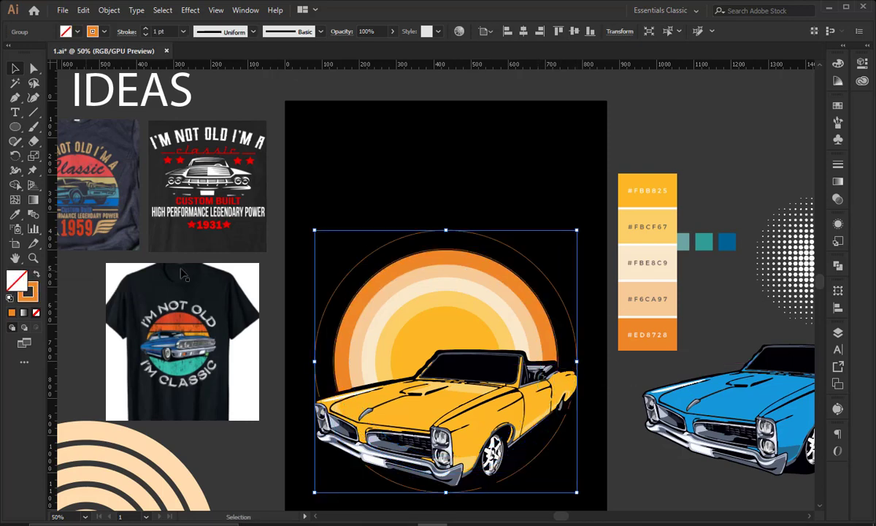
pyautogui.press('Delete')
pyautogui.click(451, 327)
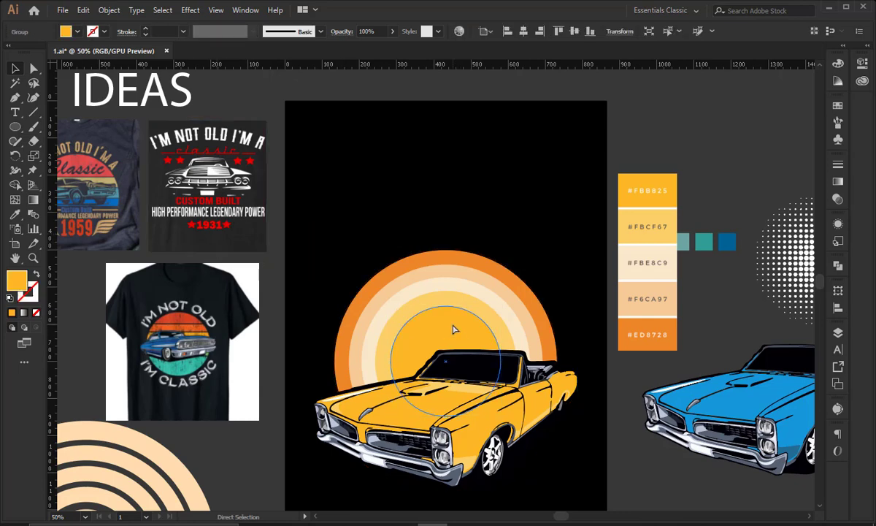
pyautogui.moveTo(500, 360); pyautogui.dragTo(551, 253)
pyautogui.hotkey('ctrl', 'z')
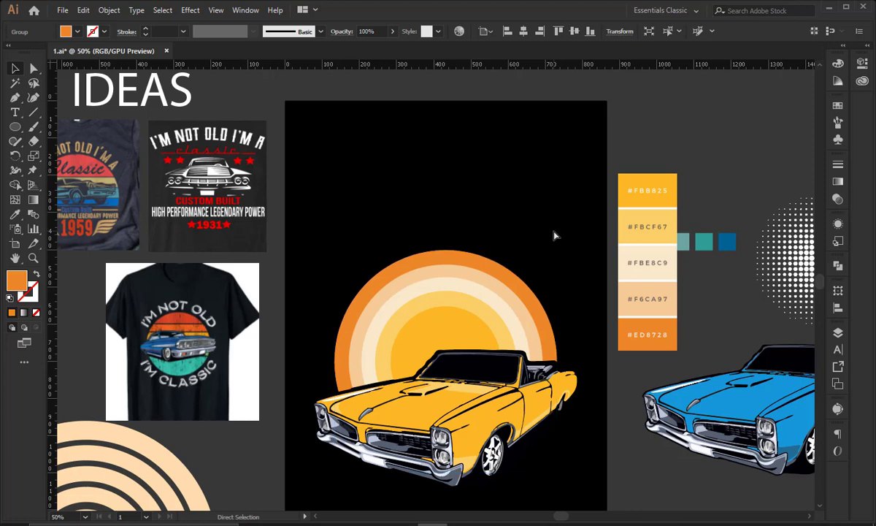
pyautogui.hotkey('ctrl', 'z')
pyautogui.hotkey('ctrl', 'z')
pyautogui.click(554, 235)
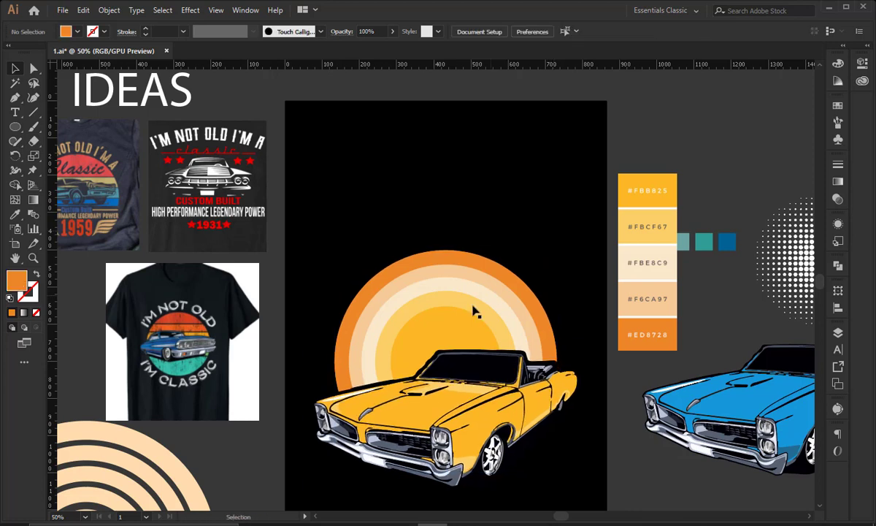
# - Enlarge a copy of the central yellow circle beyond the sun and turn it into a yellow outline without fill
pyautogui.click(447, 330)
pyautogui.press('v')
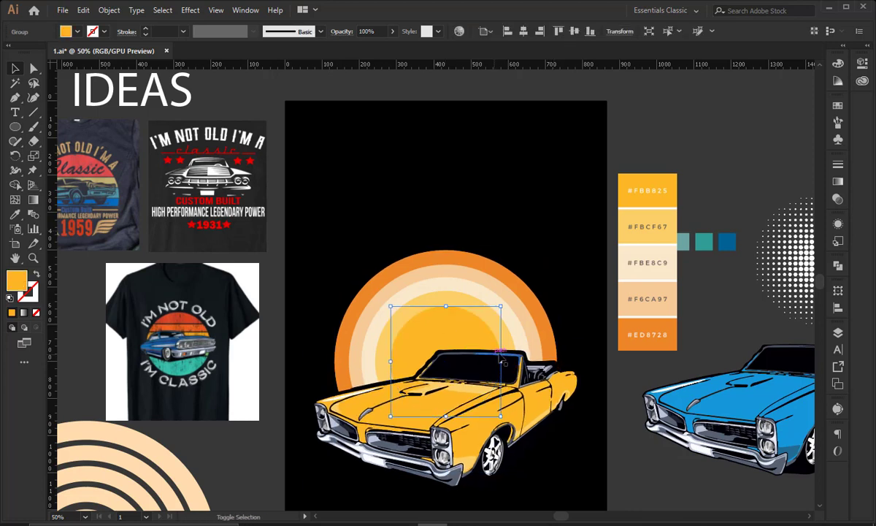
pyautogui.moveTo(514, 361)
pyautogui.mouseDown()
pyautogui.moveTo(568, 380)
pyautogui.moveTo(577, 362)
pyautogui.mouseUp()
pyautogui.click(34, 277)
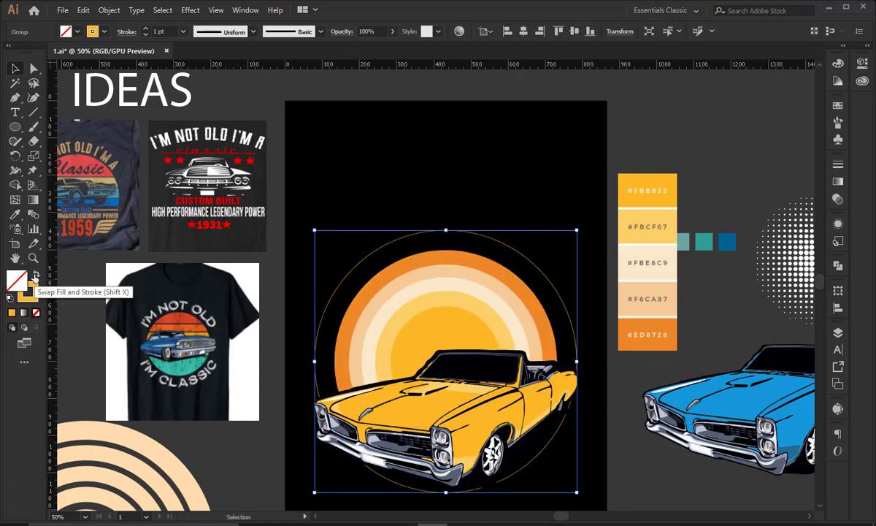
# - Add the text "I'M NOT OLD" along the upper part of the large outlined circle
pyautogui.moveTo(14, 112); pyautogui.dragTo(73, 141)
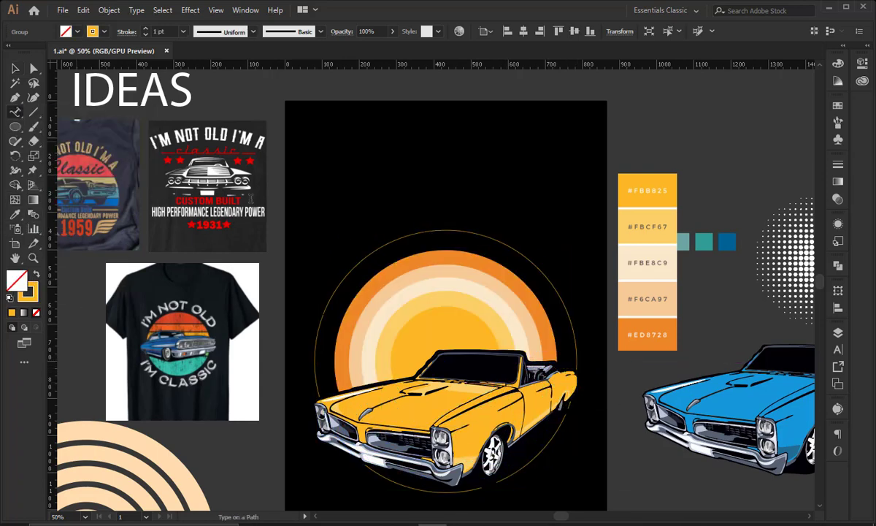
pyautogui.click(379, 247)
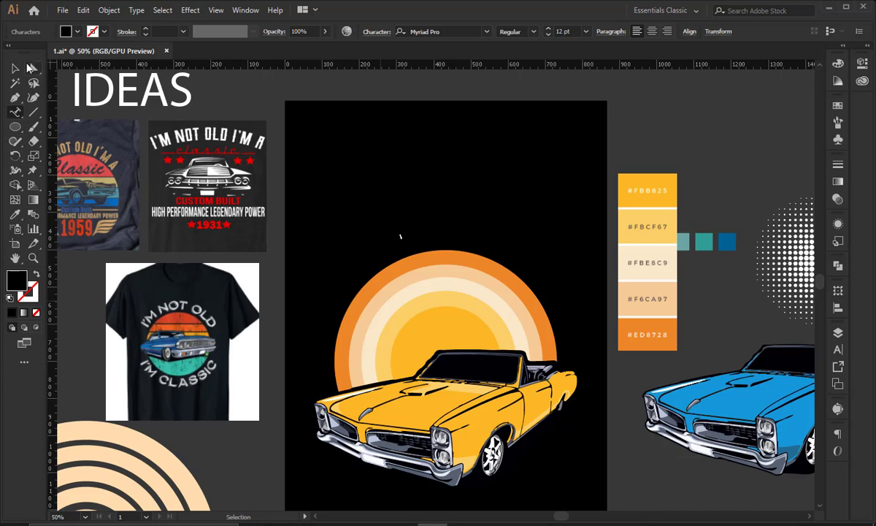
pyautogui.click(15, 68)
# - Fill the curved "I'M NOT OLD" text with the cream sampled from the middle sun ring
pyautogui.click(16, 217)
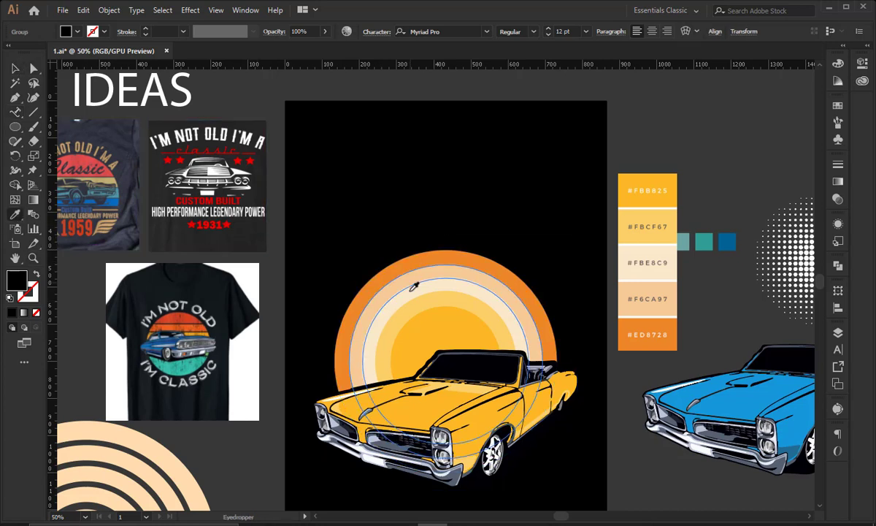
pyautogui.click(411, 290)
pyautogui.click(13, 68)
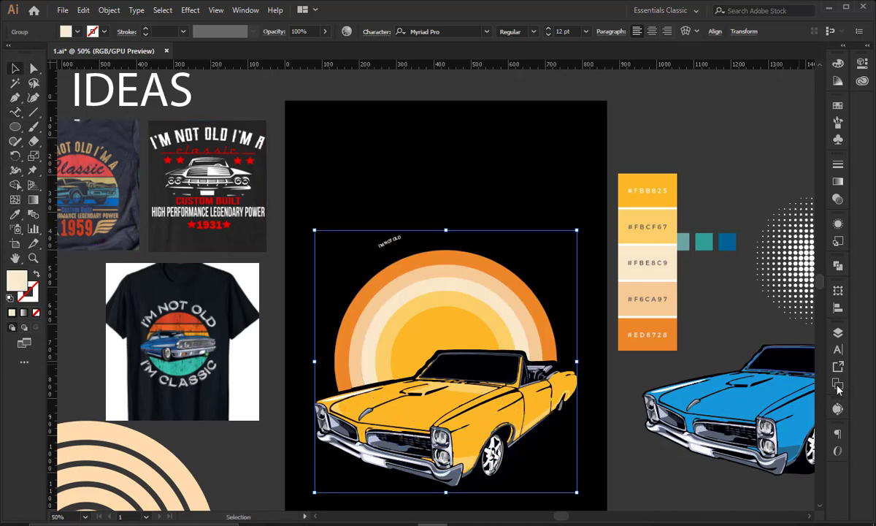
# - Increase the font size of the curved "I'M NOT OLD" text to 95 pt
pyautogui.click(838, 351)
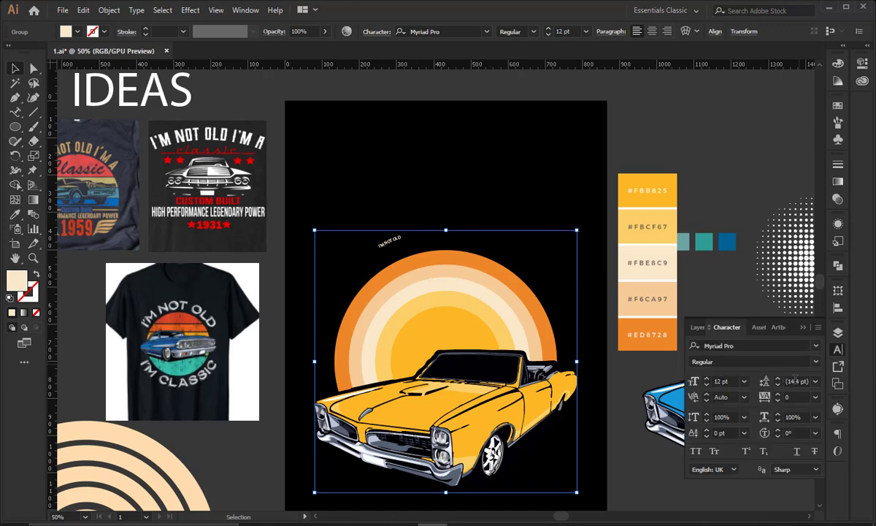
pyautogui.click(731, 380)
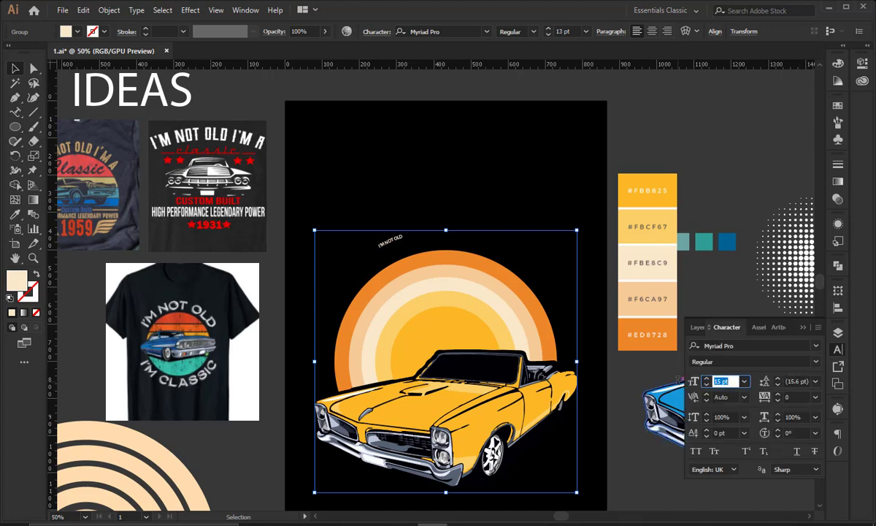
pyautogui.press('Up')
pyautogui.press('Up')
pyautogui.press('Up')
pyautogui.press('Up')
pyautogui.press('Up')
pyautogui.press('Up')
pyautogui.press('Up')
pyautogui.press('Up')
pyautogui.press('Up')
pyautogui.press('Up')
pyautogui.press('Up')
pyautogui.press('Up')
pyautogui.press('Up')
pyautogui.press('Up')
pyautogui.press('Up')
pyautogui.press('Up')
pyautogui.press('Up')
pyautogui.press('Up')
pyautogui.press('Up')
pyautogui.press('Up')
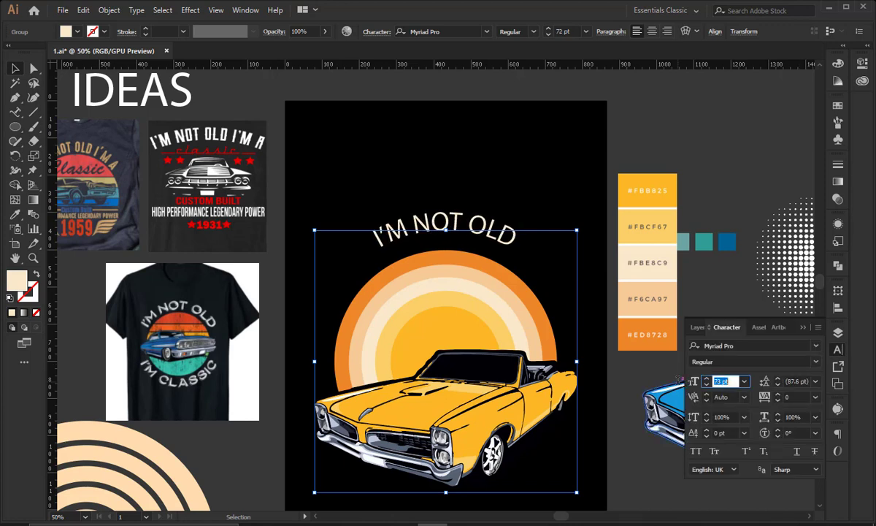
pyautogui.press('Up')
pyautogui.press('Up')
pyautogui.press('Up')
pyautogui.press('Up')
pyautogui.press('Up')
pyautogui.press('Up')
pyautogui.press('Up')
pyautogui.press('Up')
pyautogui.press('Up')
pyautogui.press('Up')
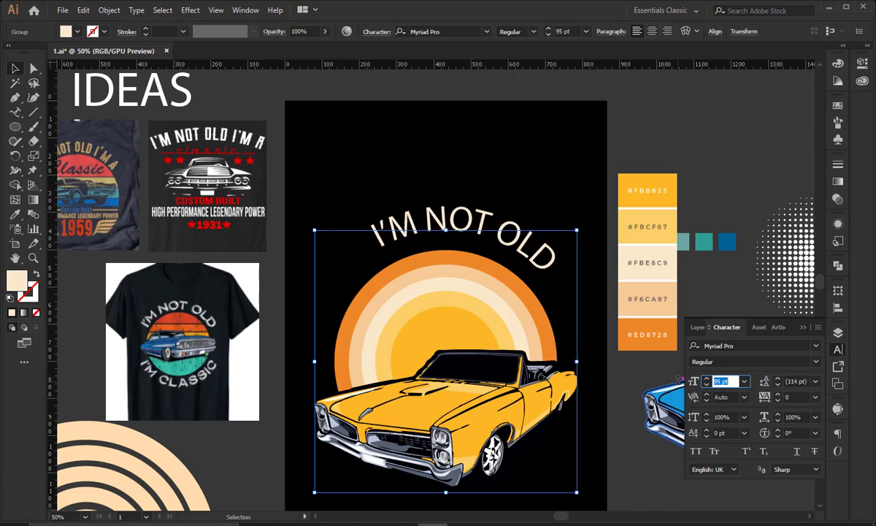
# - Center-align the curved "I'M NOT OLD" text and set its font size to 150 pt
pyautogui.click(652, 32)
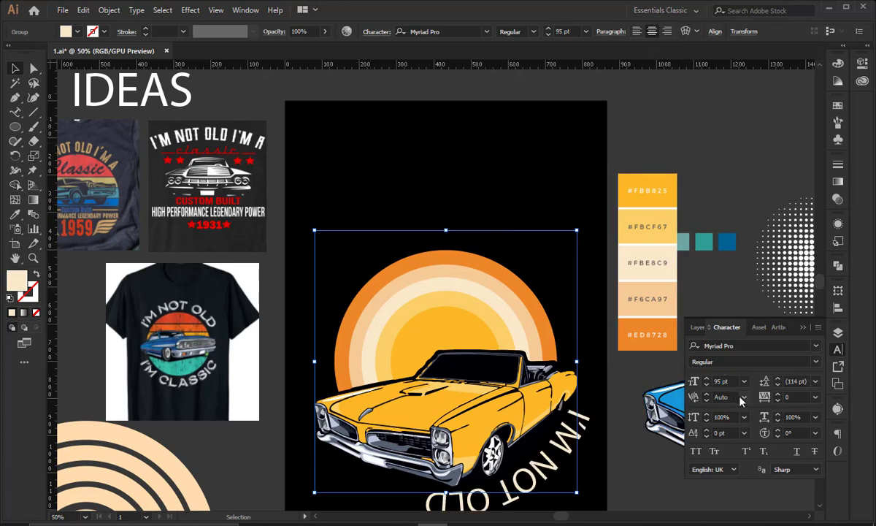
pyautogui.click(722, 381)
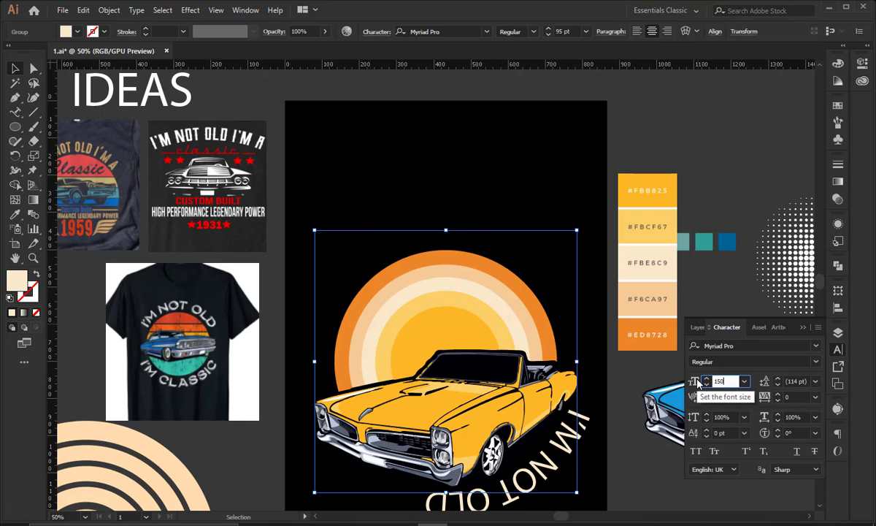
pyautogui.write('150')
pyautogui.press('Return')
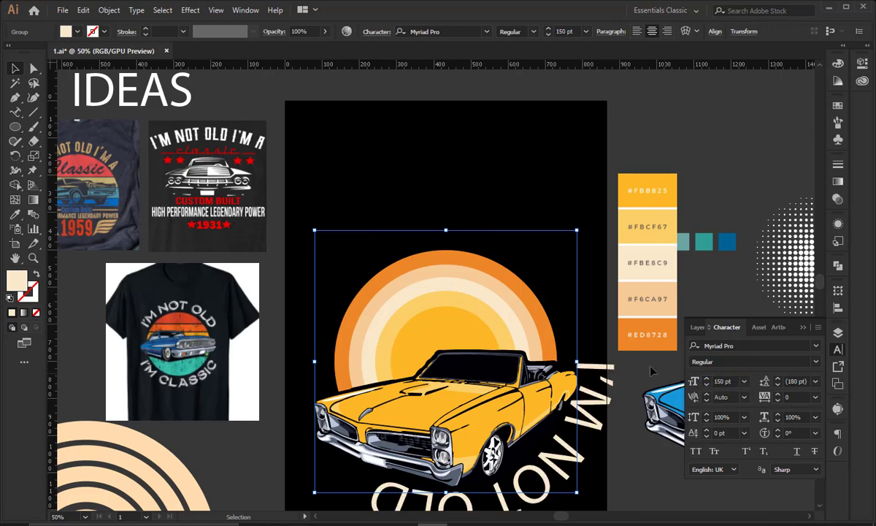
pyautogui.click(414, 208)
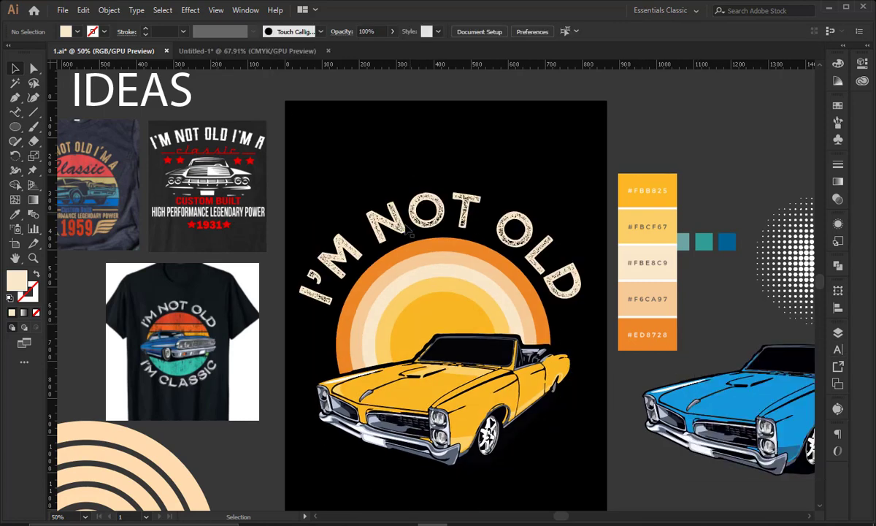
# - Check which font the curved "I'M NOT OLD" text uses
pyautogui.click(464, 252)
pyautogui.click(838, 349)
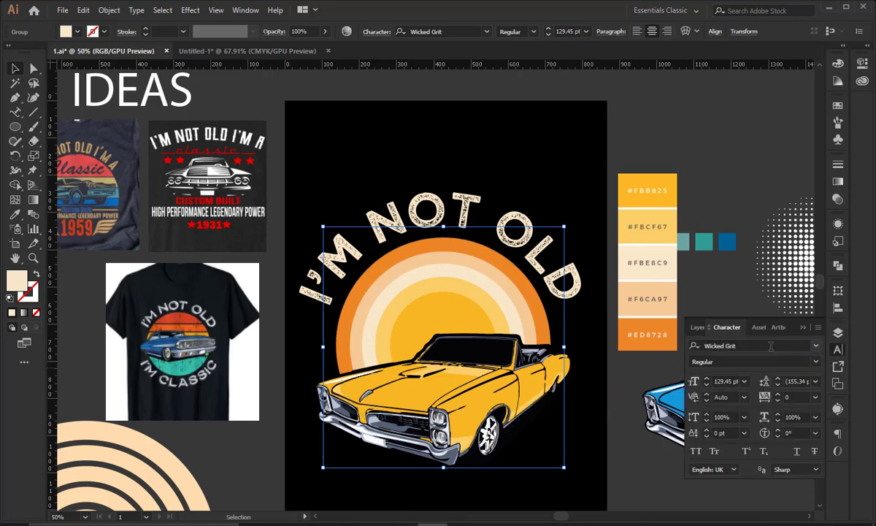
pyautogui.click(719, 344)
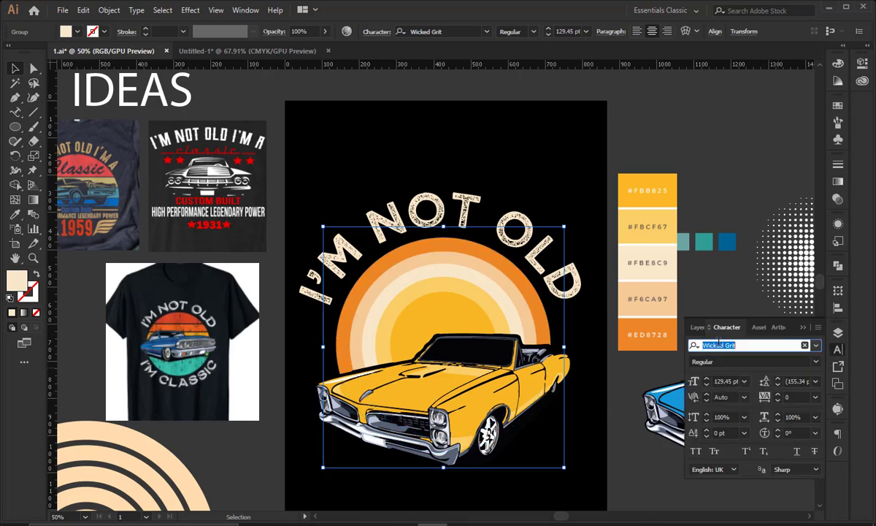
pyautogui.click(802, 327)
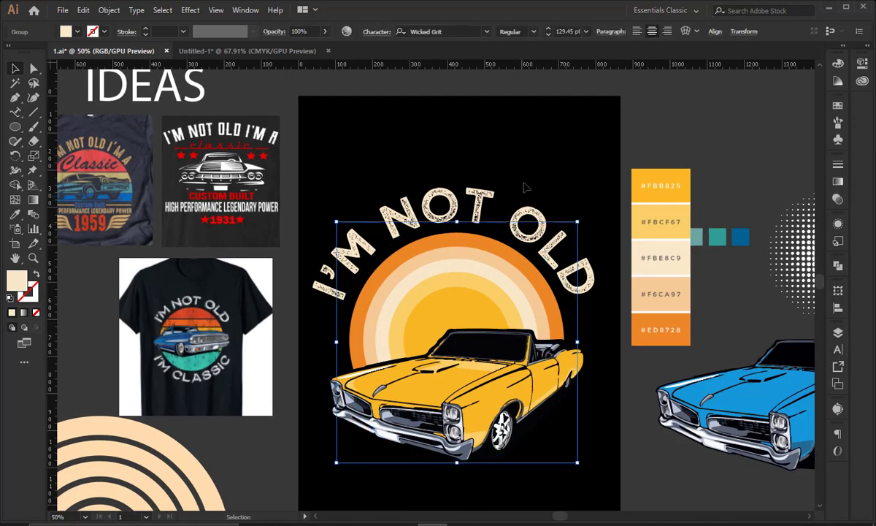
# - Enlarge a copy of the innermost yellow sun circle around its center until it encircles the car and crosses the lettering
pyautogui.click(527, 168)
pyautogui.click(482, 305)
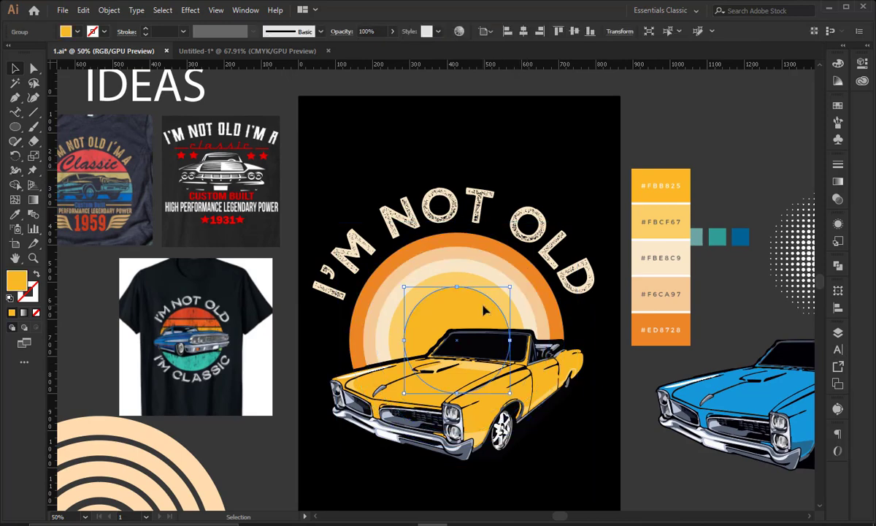
pyautogui.press('a')
pyautogui.press('v')
pyautogui.moveTo(509, 340); pyautogui.dragTo(590, 368)
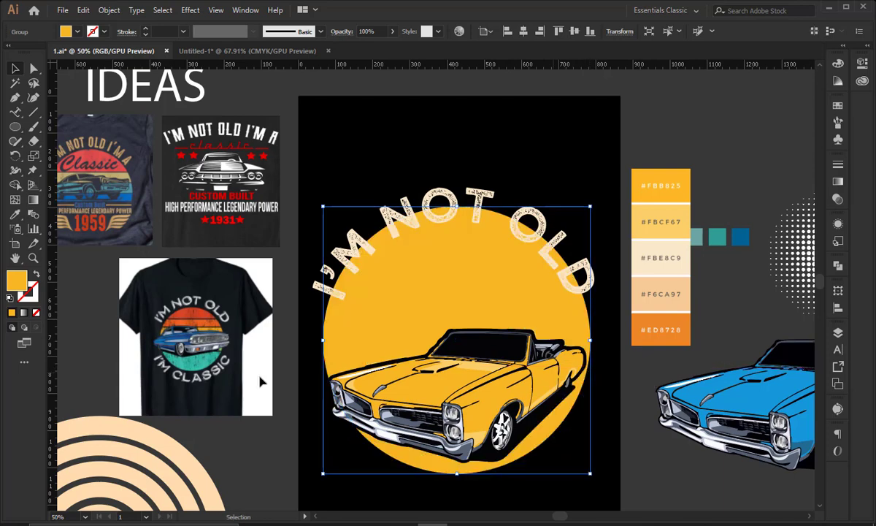
# - Swap the large circle's fill and stroke to make a yellow outline, and set its stroke weight to 11 pt
pyautogui.click(36, 272)
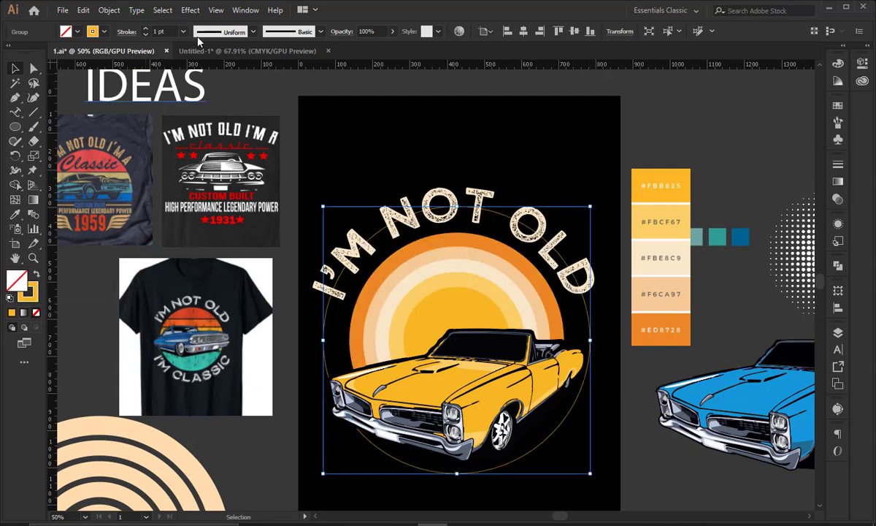
pyautogui.write('10')
pyautogui.press('Return')
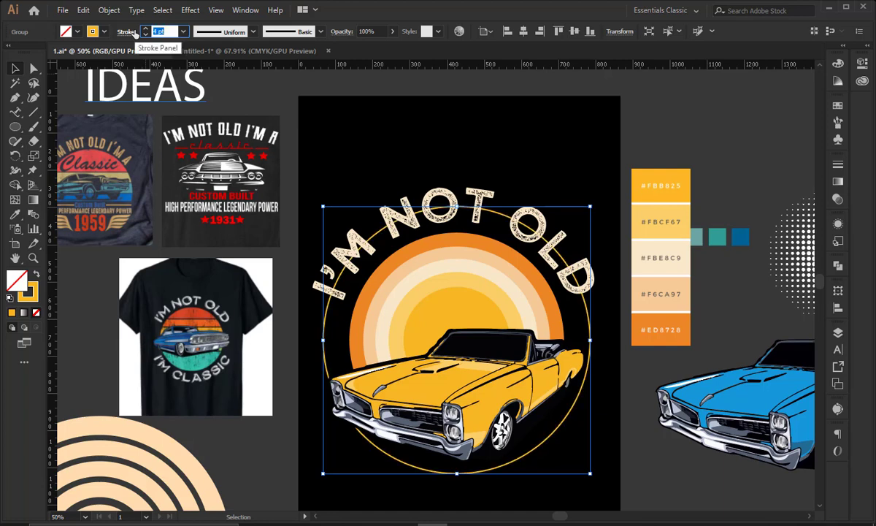
pyautogui.press('Up')
pyautogui.press('Up')
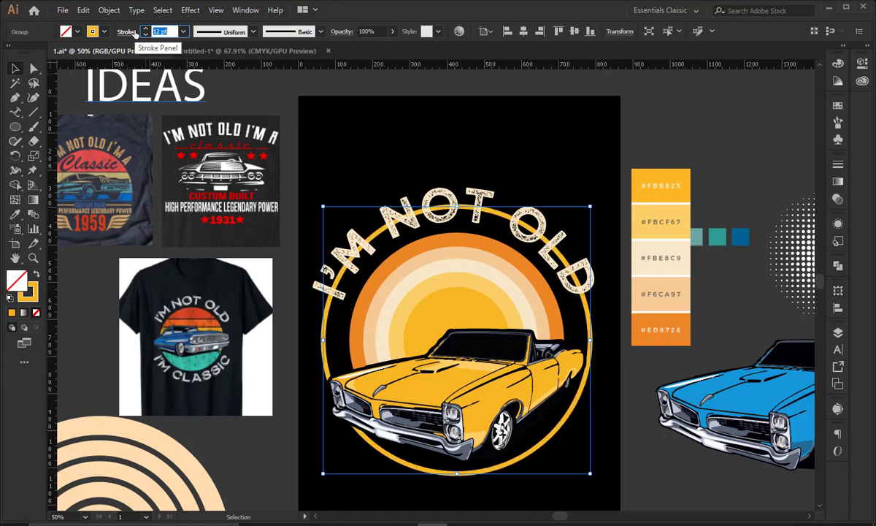
pyautogui.press('Down')
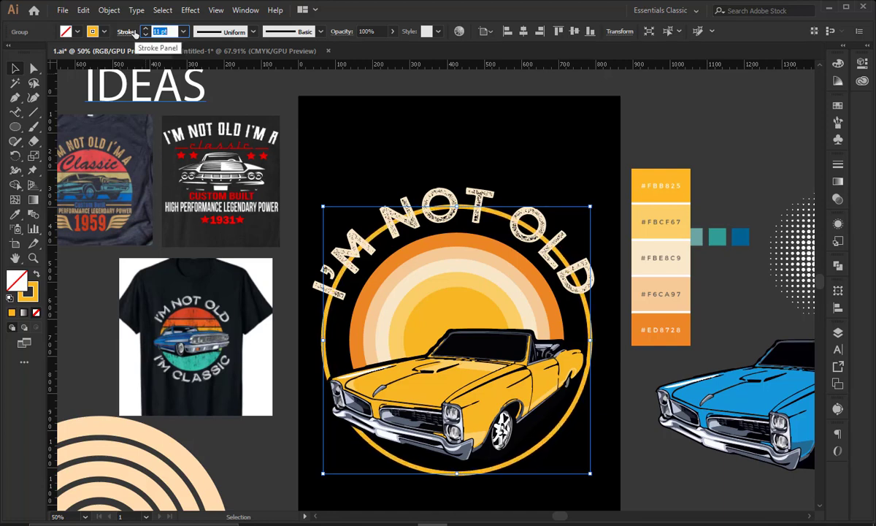
pyautogui.moveTo(590, 340); pyautogui.dragTo(589, 340)
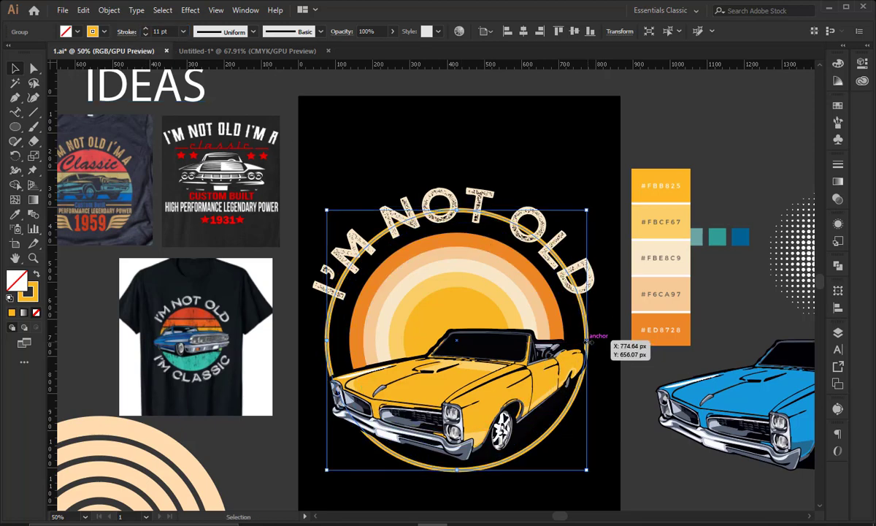
pyautogui.hotkey('ctrl', 'z')
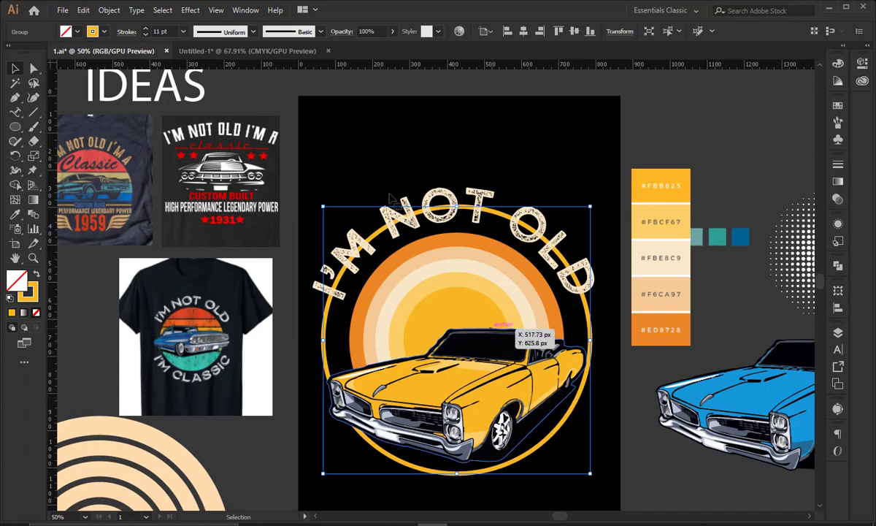
# - Expand the fill and stroke of the yellow circular outline into a filled shape
pyautogui.click(109, 10)
pyautogui.click(153, 154)
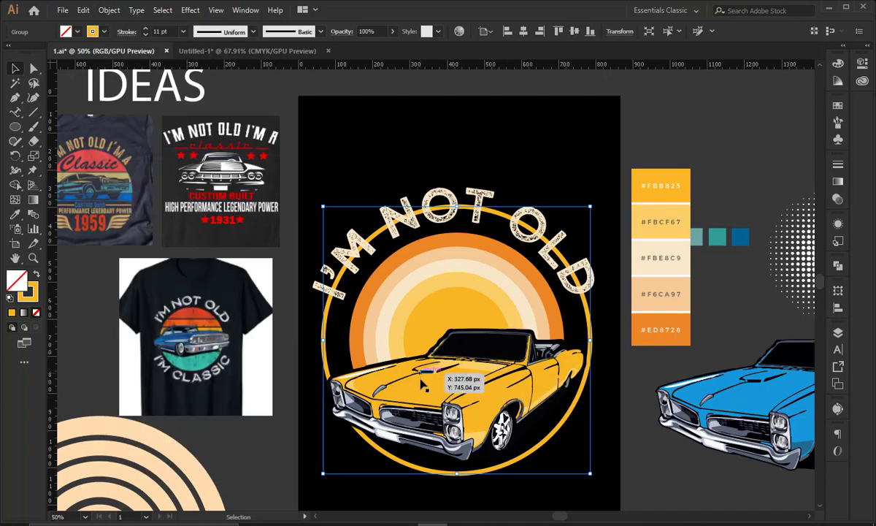
pyautogui.click(109, 9)
pyautogui.click(135, 139)
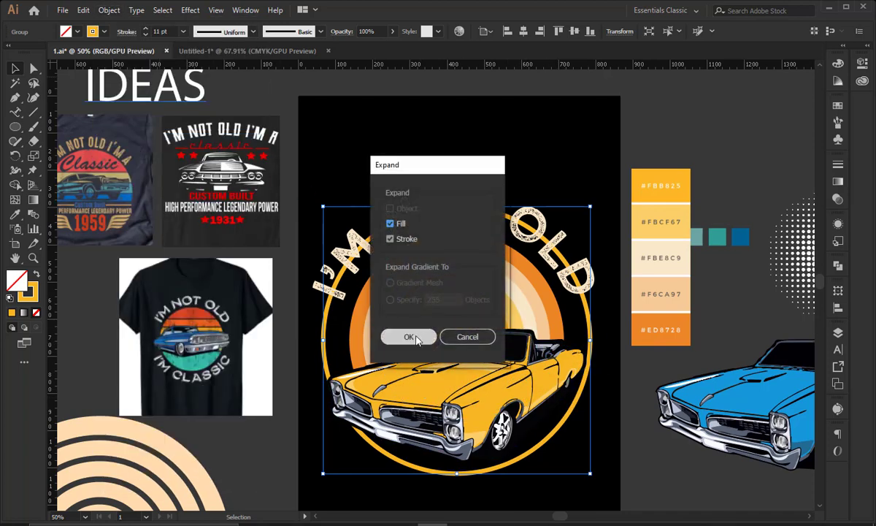
pyautogui.click(411, 336)
# - Duplicate the curved "I'M NOT OLD" text outside the artboard, over the halftone circle, as an editable backup
pyautogui.moveTo(493, 162); pyautogui.dragTo(414, 137)
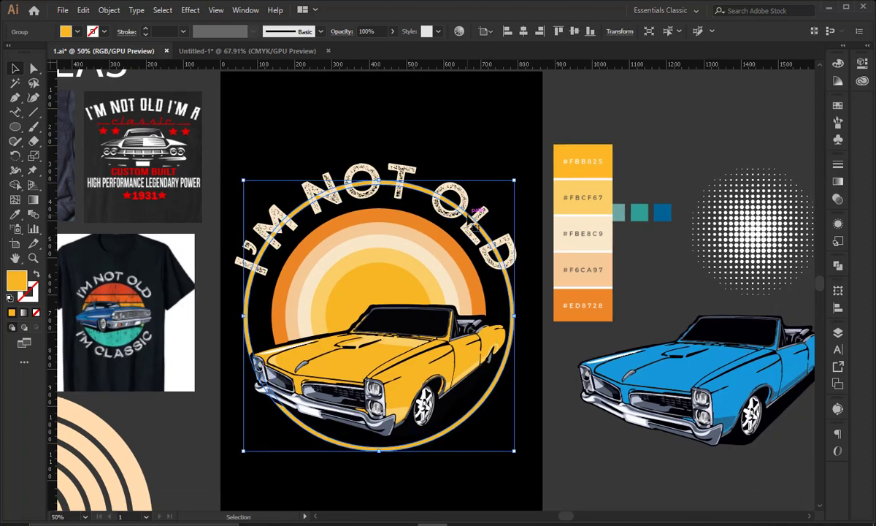
pyautogui.click(432, 167)
pyautogui.click(444, 191)
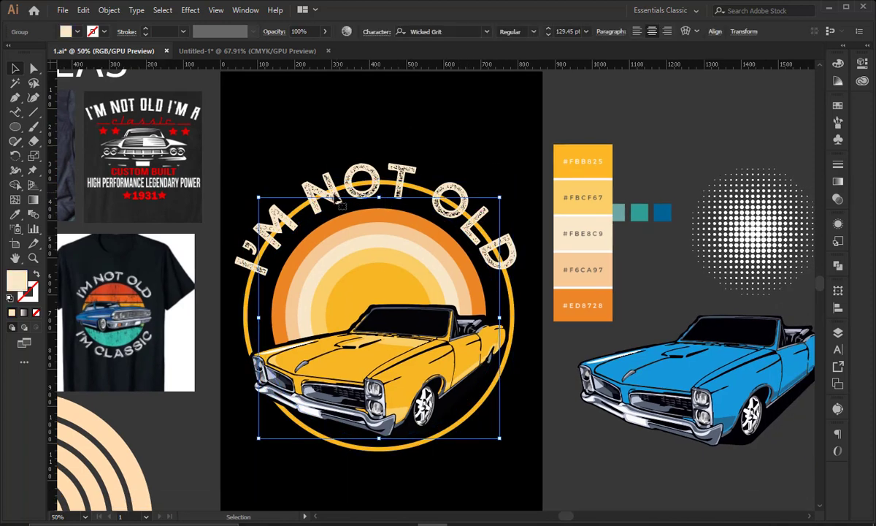
pyautogui.moveTo(267, 211); pyautogui.dragTo(668, 176)
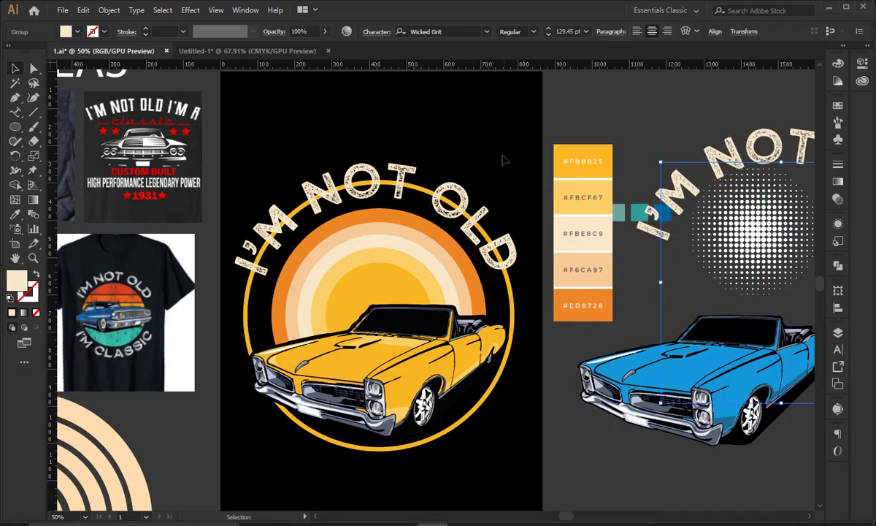
pyautogui.click(460, 223)
pyautogui.rightClick(457, 219)
pyautogui.click(492, 319)
pyautogui.click(486, 172)
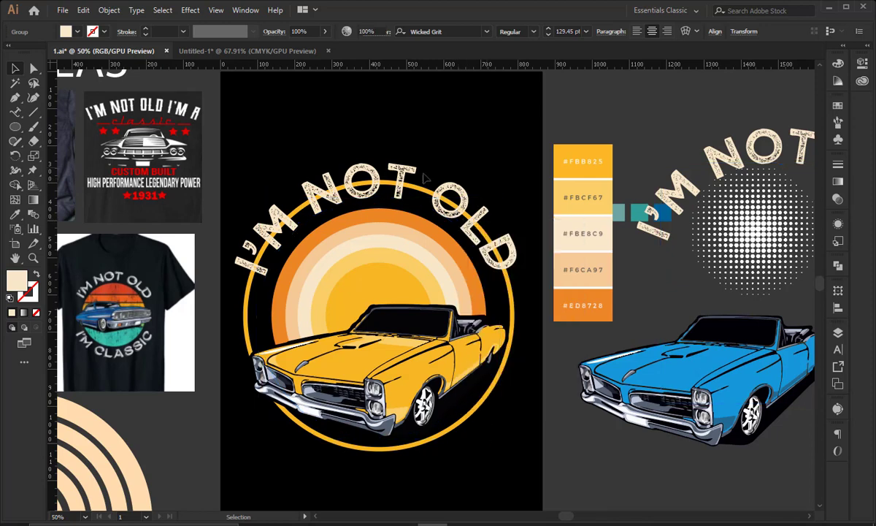
pyautogui.click(393, 176)
pyautogui.rightClick(367, 161)
pyautogui.click(414, 137)
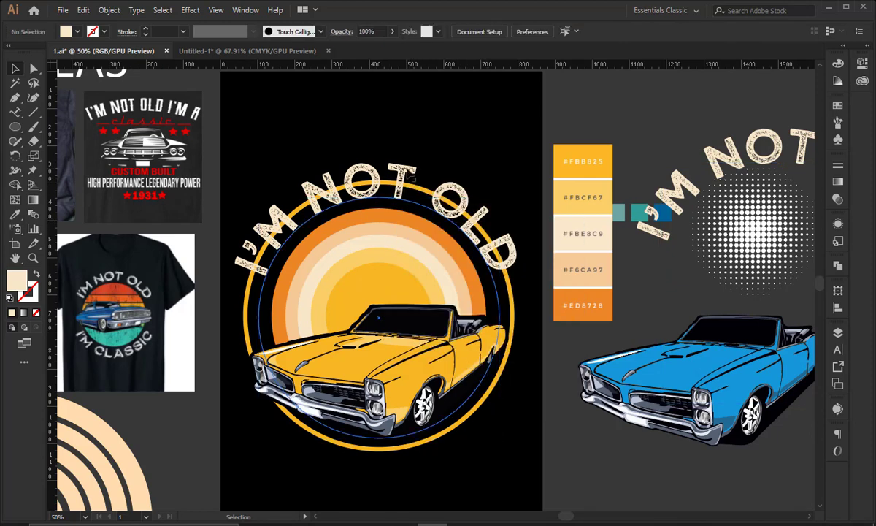
pyautogui.moveTo(413, 179); pyautogui.dragTo(487, 150)
pyautogui.hotkey('ctrl', 'z')
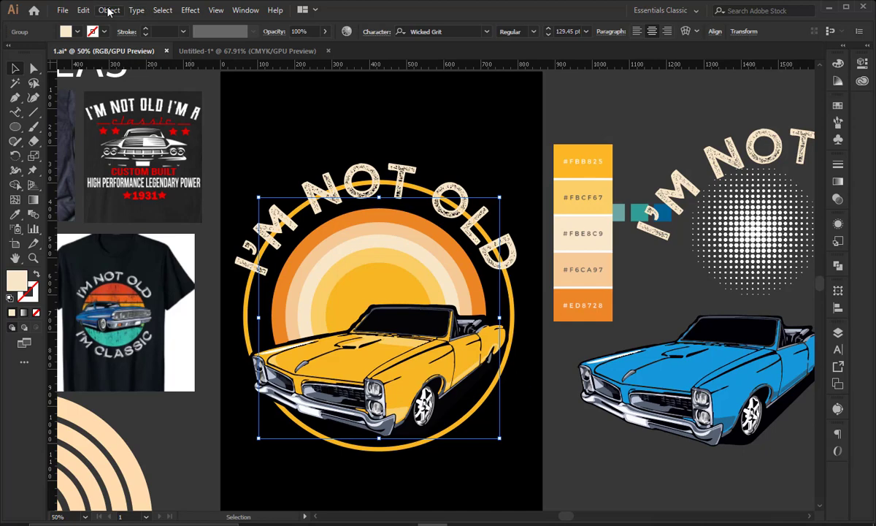
pyautogui.moveTo(328, 195); pyautogui.dragTo(418, 193)
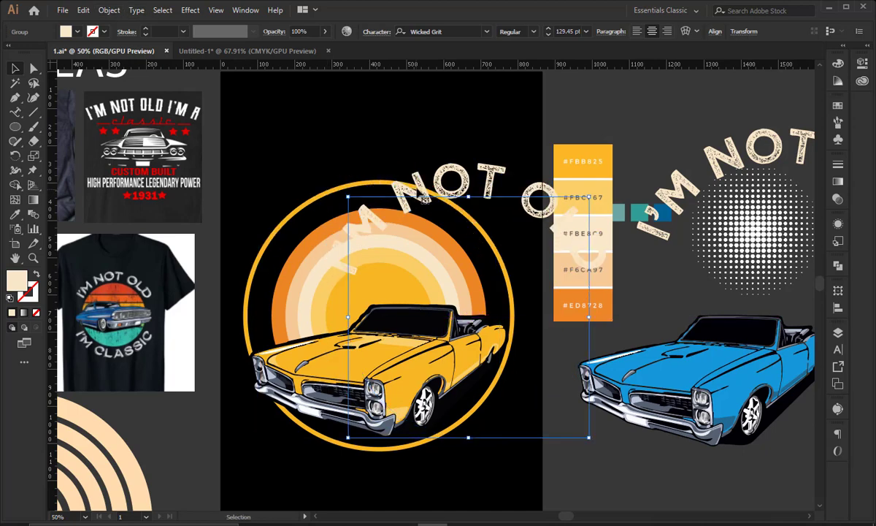
pyautogui.hotkey('ctrl', 'z')
# - Check in isolation mode whether the characters of the duplicated curved text are still editable
pyautogui.doubleClick(695, 187)
pyautogui.click(697, 190)
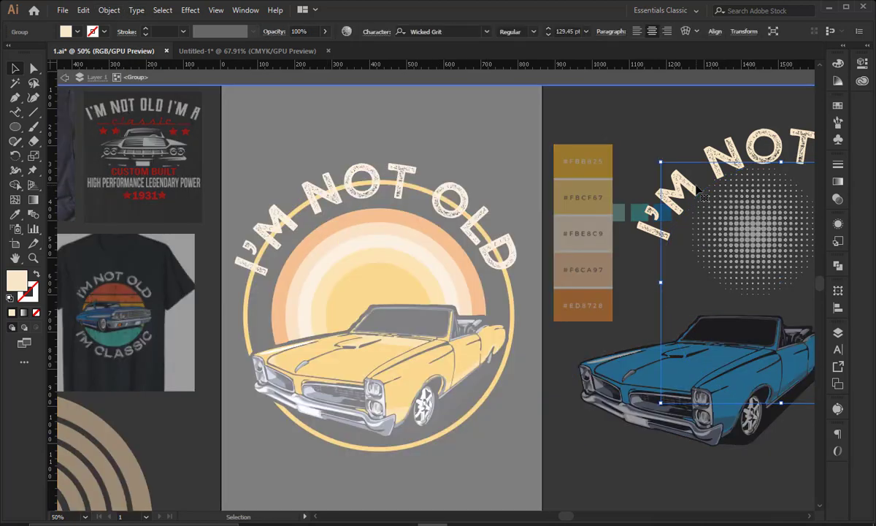
pyautogui.doubleClick(686, 187)
pyautogui.hotkey('ctrl', 'a')
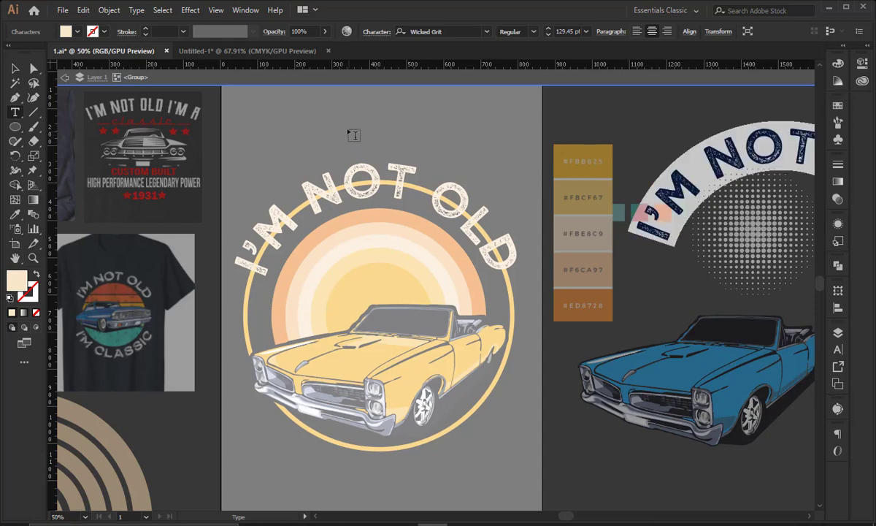
pyautogui.click(15, 68)
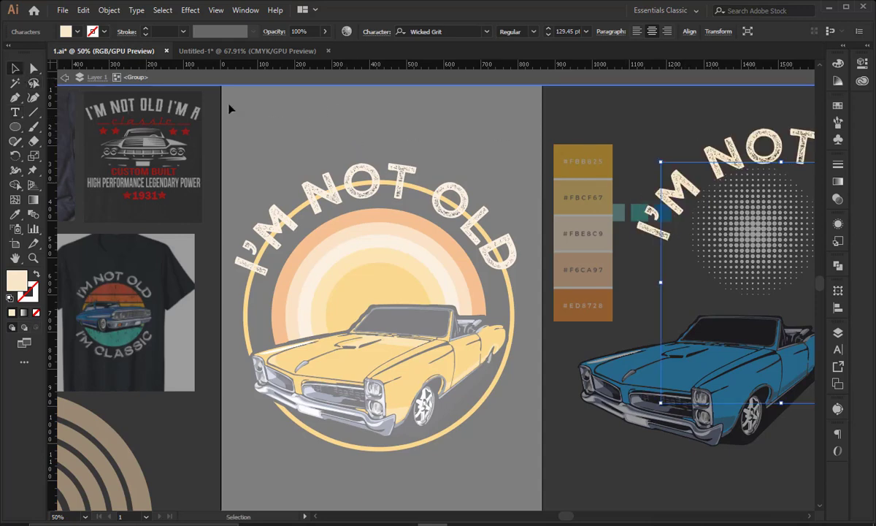
pyautogui.doubleClick(231, 108)
# - Expand the object and fill of the curved "I'M NOT OLD" text on the artboard into shapes
pyautogui.click(366, 165)
pyautogui.click(109, 9)
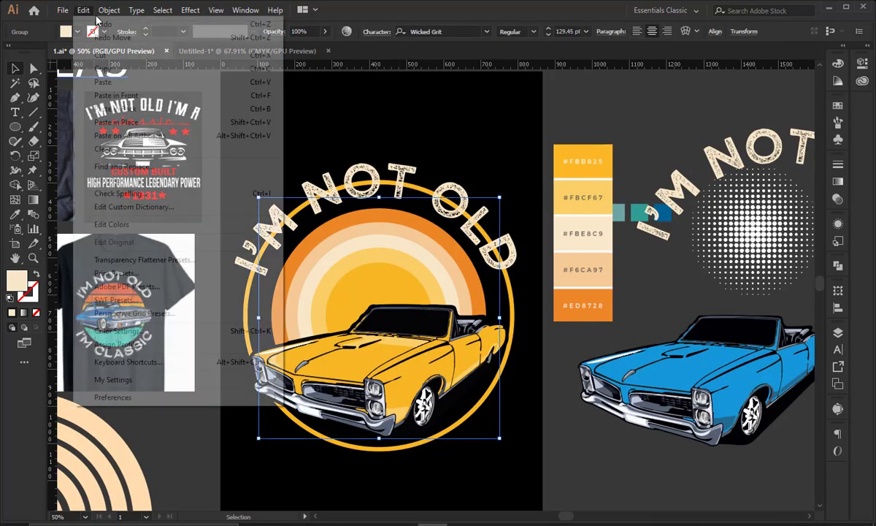
pyautogui.click(124, 140)
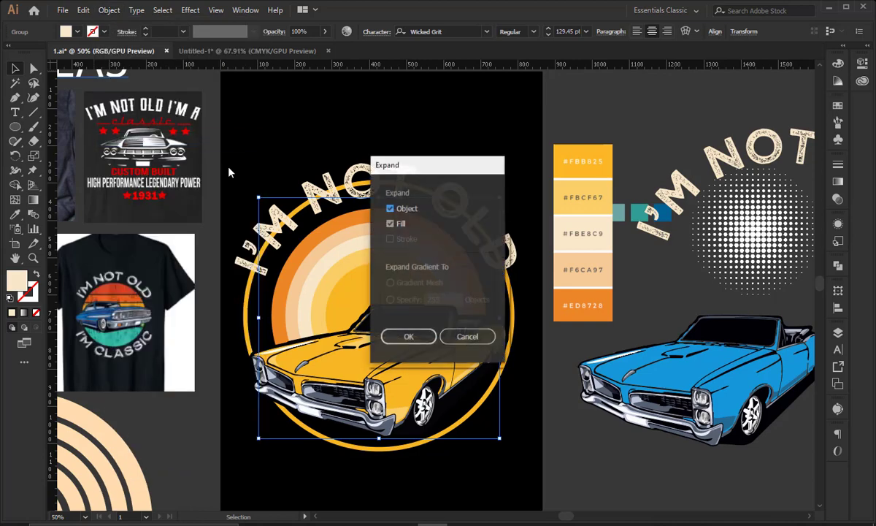
pyautogui.click(410, 334)
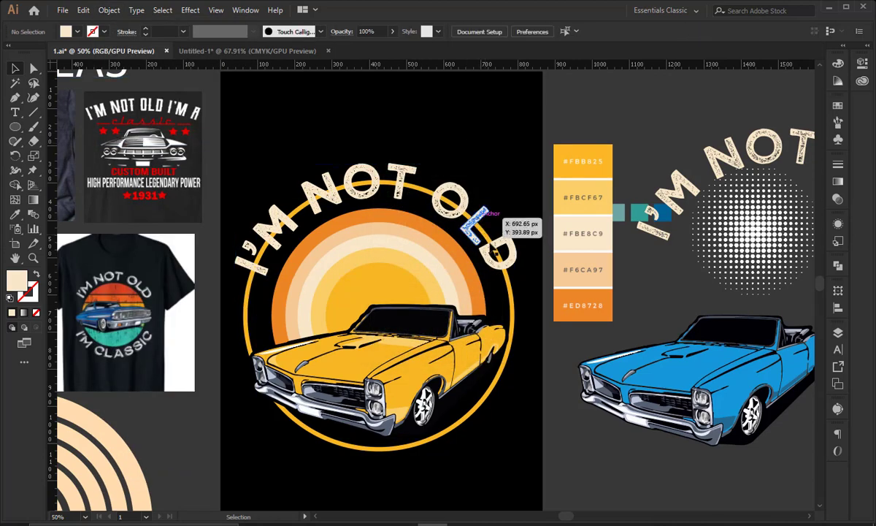
# - Add an opacity mask to the yellow circular outline and start editing the mask
pyautogui.click(512, 290)
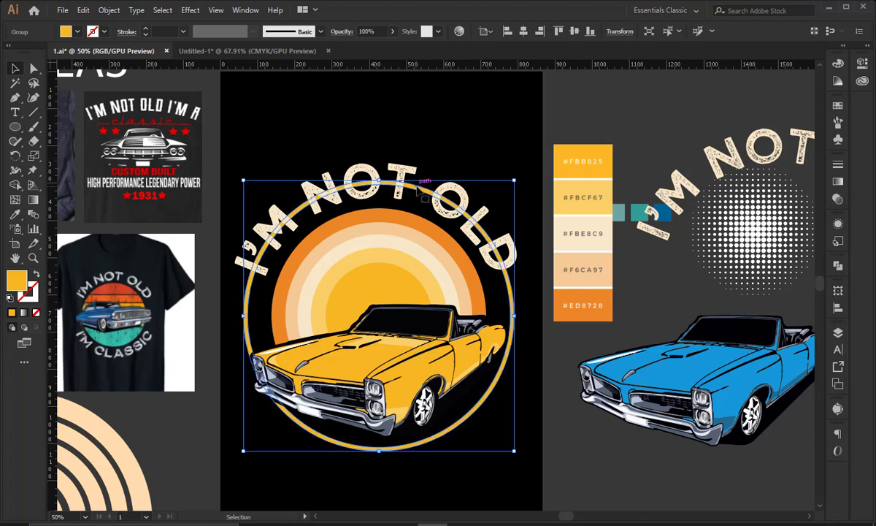
pyautogui.click(839, 199)
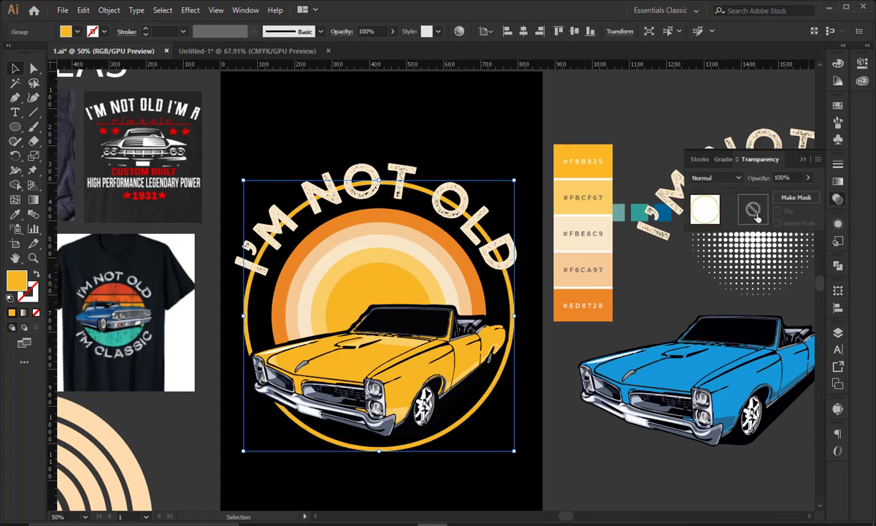
pyautogui.doubleClick(753, 210)
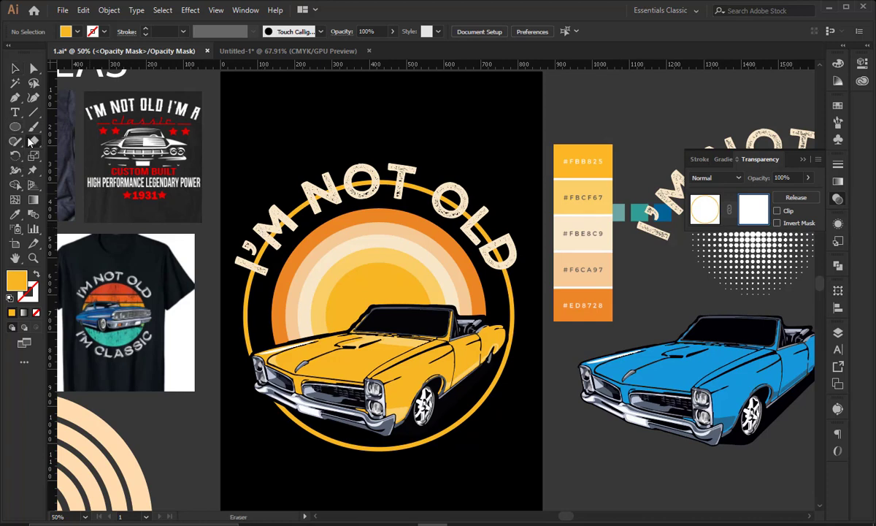
# - Hide the outline behind the lettering with a mask rectangle filled with the artboard's black, and return to the artwork
pyautogui.moveTo(22, 129); pyautogui.dragTo(73, 125)
pyautogui.moveTo(222, 151); pyautogui.dragTo(533, 280)
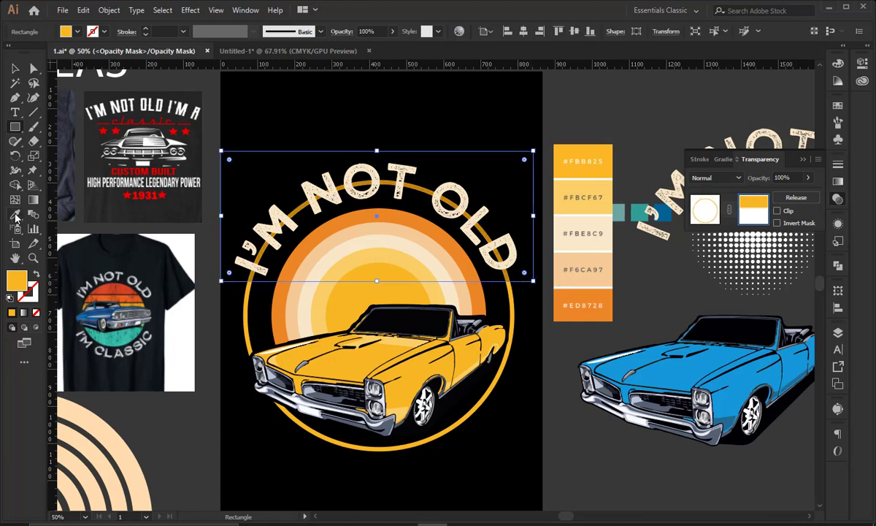
pyautogui.click(16, 218)
pyautogui.click(332, 125)
pyautogui.click(705, 211)
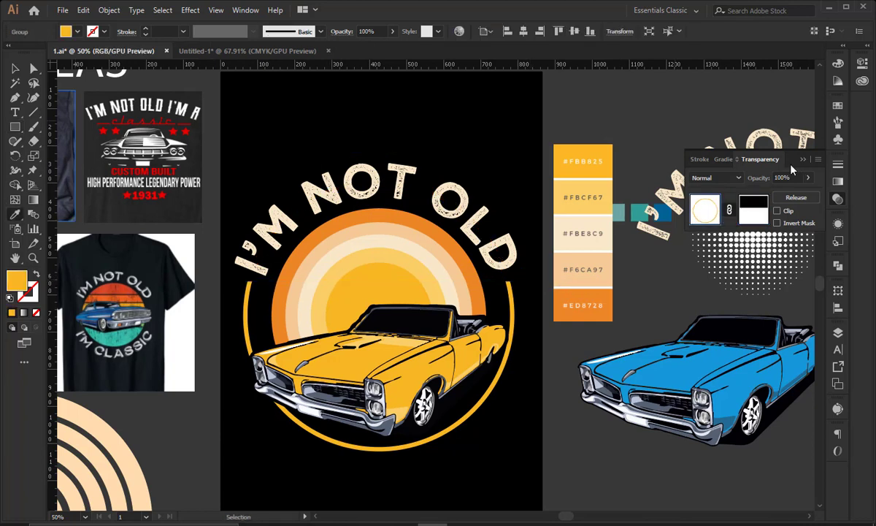
pyautogui.click(803, 160)
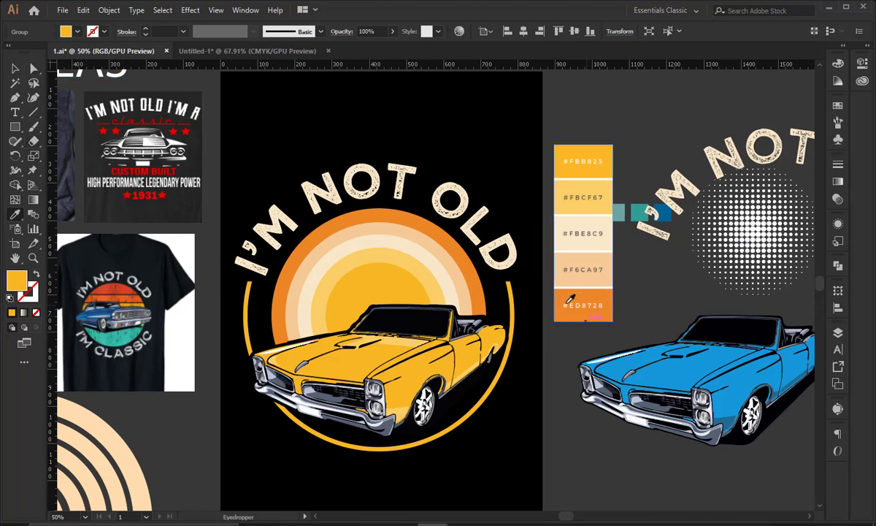
# - Reopen the yellow circular outline's opacity mask for editing with the Rectangle tool
pyautogui.click(16, 67)
pyautogui.click(496, 314)
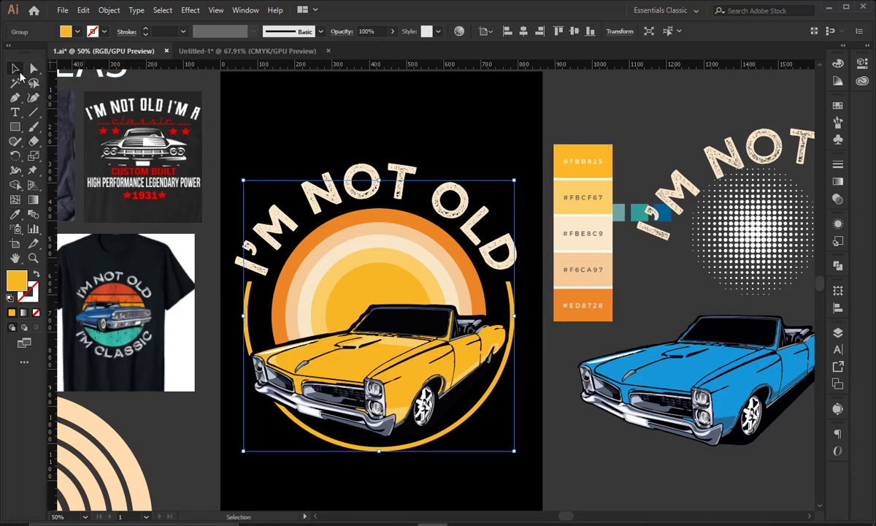
pyautogui.click(838, 199)
pyautogui.click(754, 212)
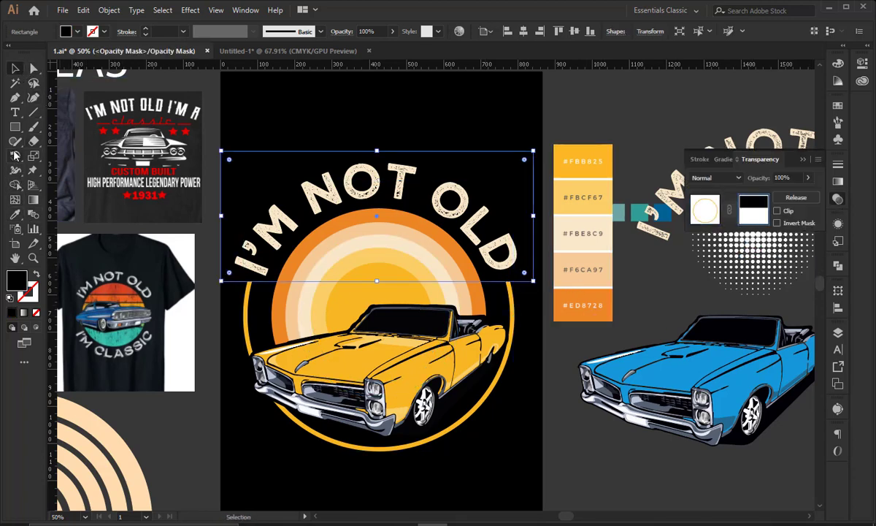
pyautogui.click(15, 126)
pyautogui.moveTo(530, 482); pyautogui.dragTo(261, 388)
pyautogui.hotkey('ctrl', 'z')
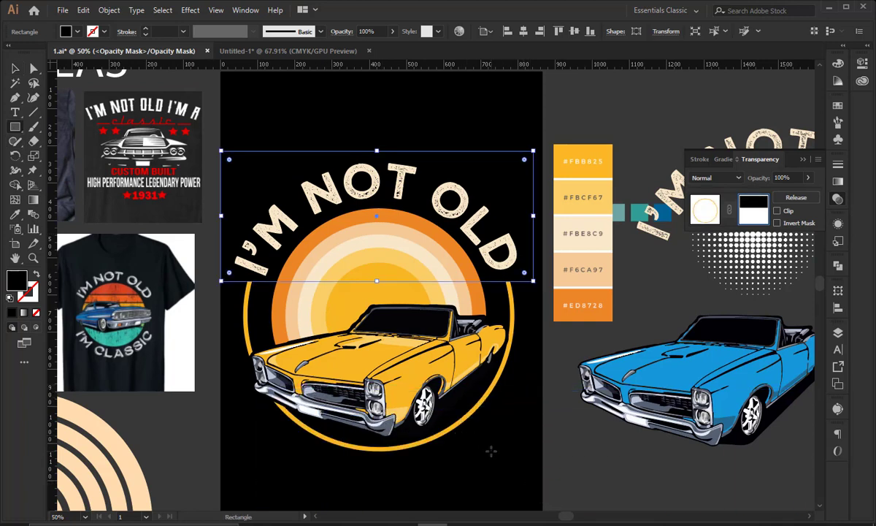
pyautogui.moveTo(503, 457); pyautogui.dragTo(305, 398)
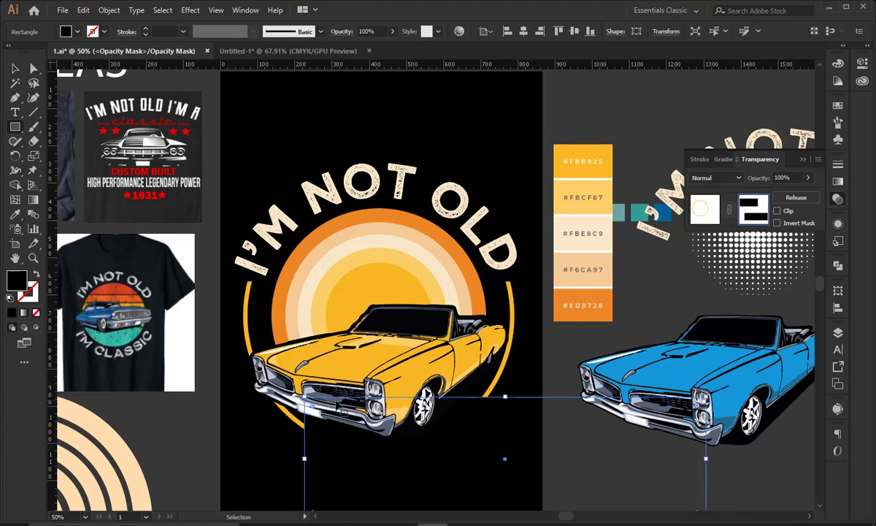
pyautogui.hotkey('ctrl', 'z')
# - Hide the outline's lower part with two black mask rectangles, one across the car's front and one at its rear end
pyautogui.moveTo(249, 375); pyautogui.dragTo(515, 469)
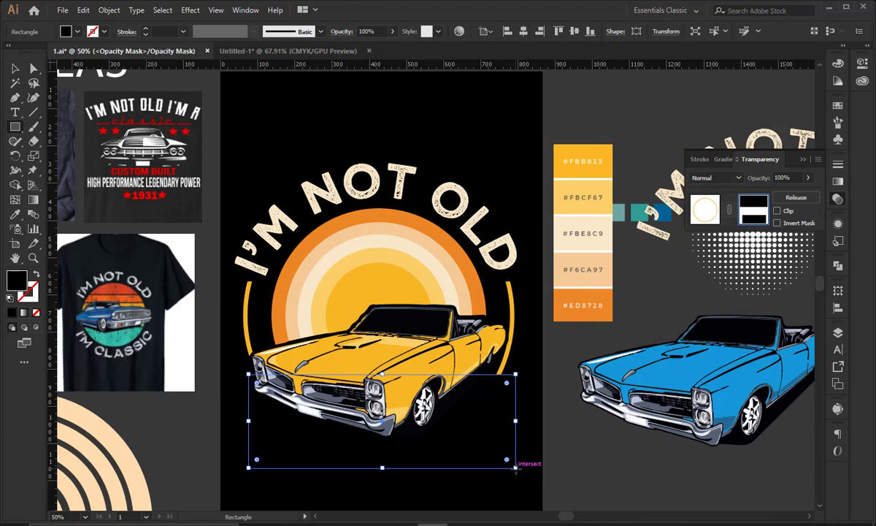
pyautogui.moveTo(477, 349); pyautogui.dragTo(522, 390)
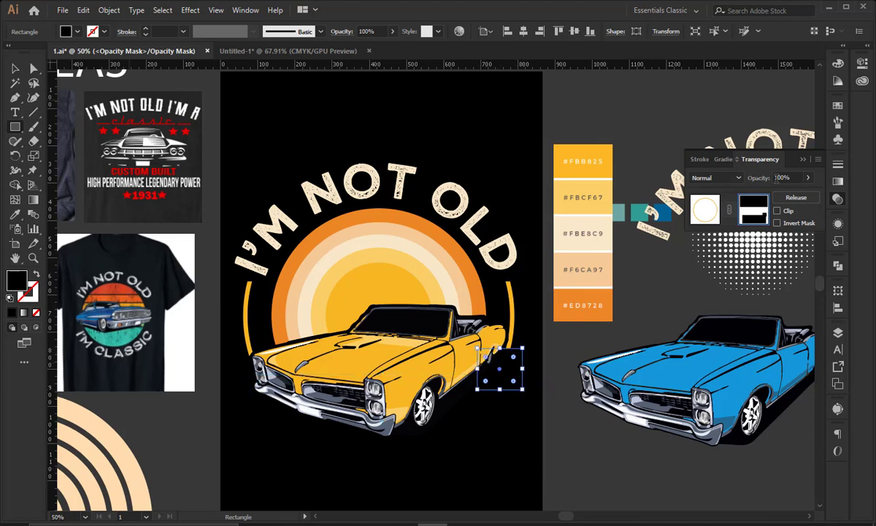
# - Remove the lower black rectangles from the yellow outline's opacity mask, keeping only the one behind the lettering, and return to the artwork
pyautogui.click(700, 211)
pyautogui.click(753, 210)
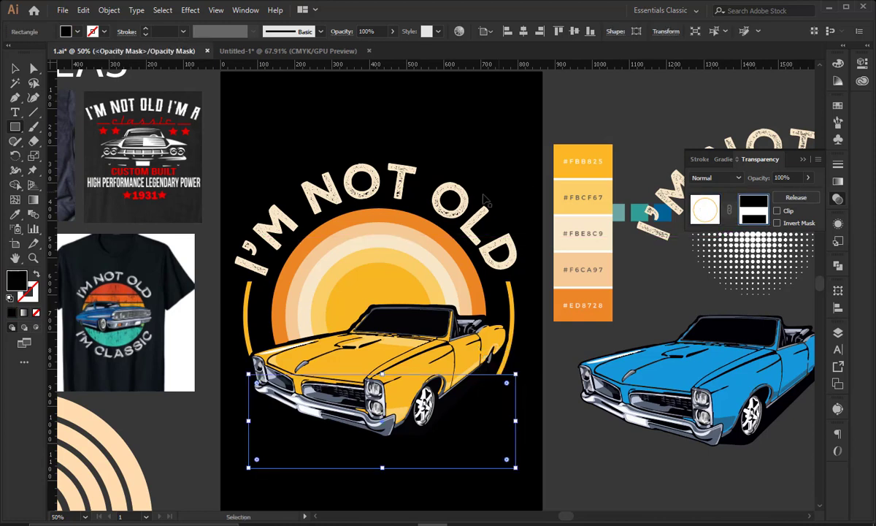
pyautogui.click(485, 199)
pyautogui.click(12, 68)
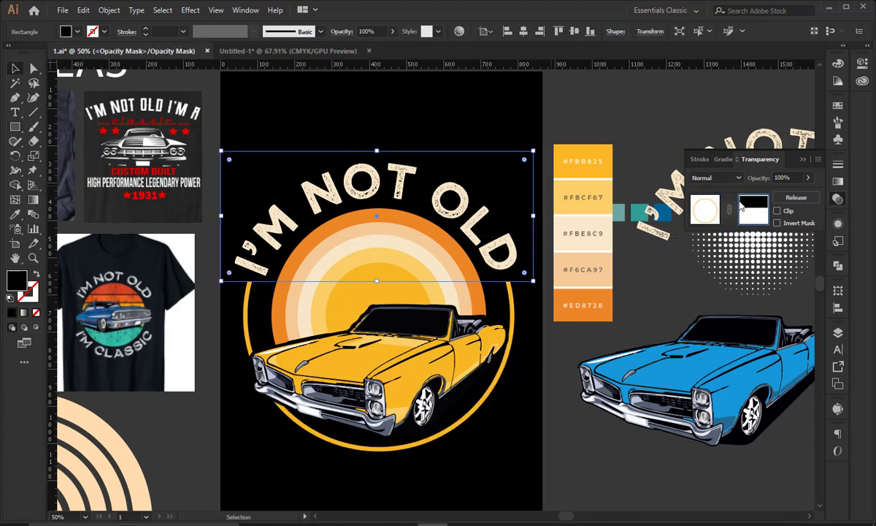
pyautogui.click(715, 210)
pyautogui.click(646, 146)
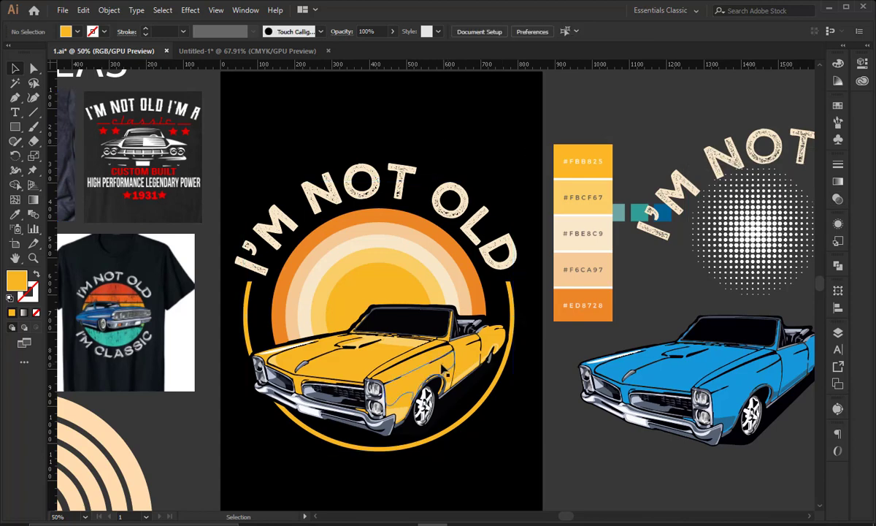
# - Enlarge the yellow car until it and its shadow cover the lower part of the circular outline, and nudge it slightly down
pyautogui.click(414, 352)
pyautogui.moveTo(378, 440); pyautogui.dragTo(380, 461)
pyautogui.click(535, 470)
pyautogui.moveTo(528, 462); pyautogui.dragTo(509, 446)
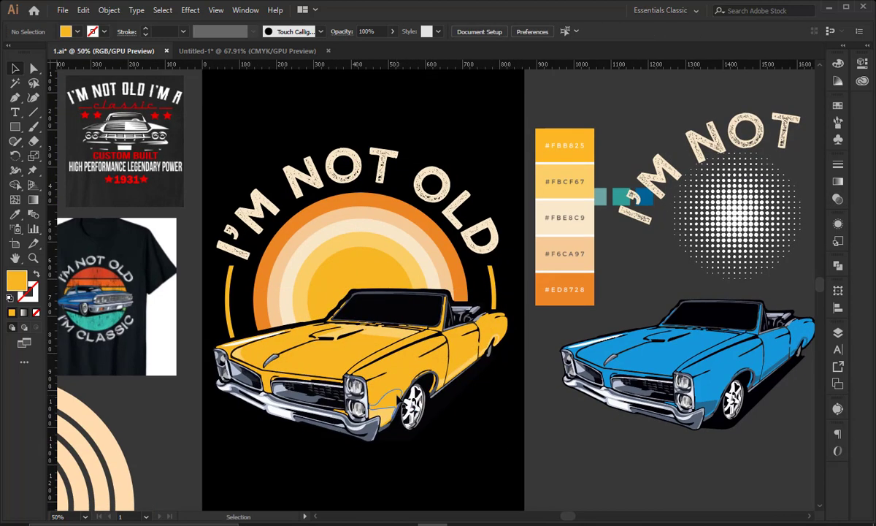
pyautogui.click(397, 396)
pyautogui.press('Down')
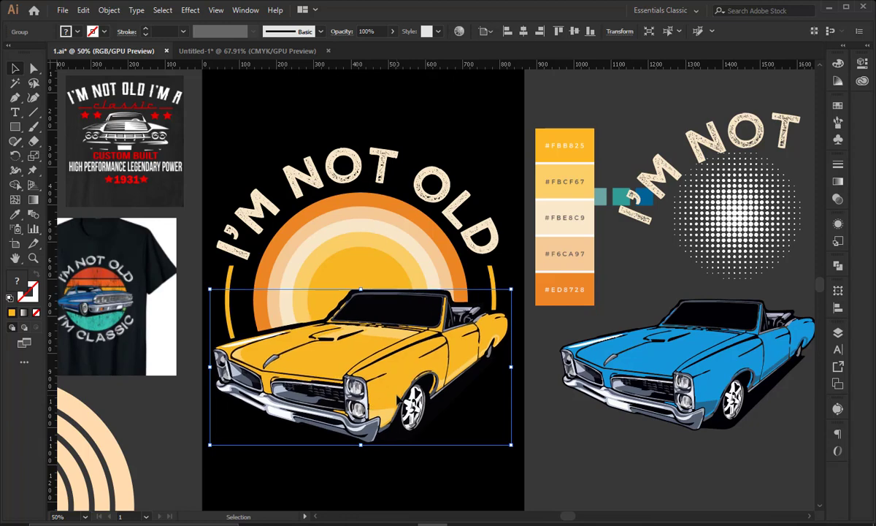
pyautogui.click(461, 117)
pyautogui.moveTo(443, 124); pyautogui.dragTo(450, 137)
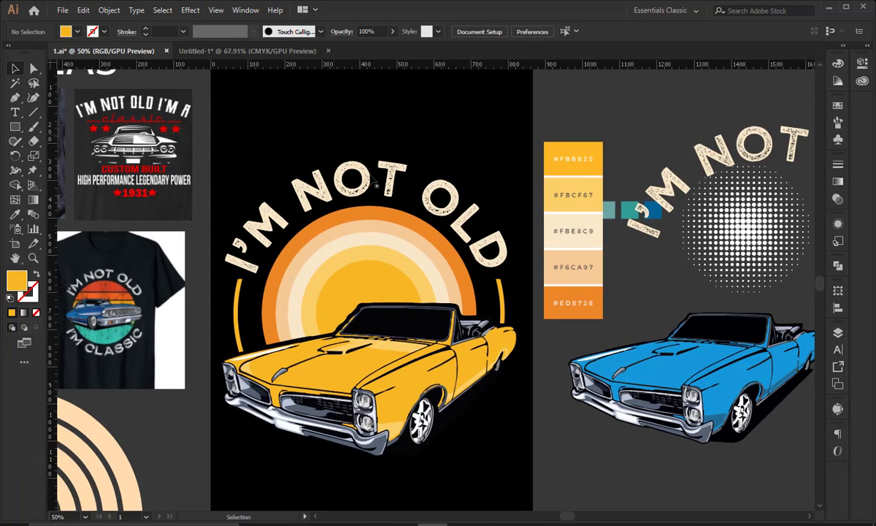
pyautogui.moveTo(368, 173); pyautogui.dragTo(417, 174)
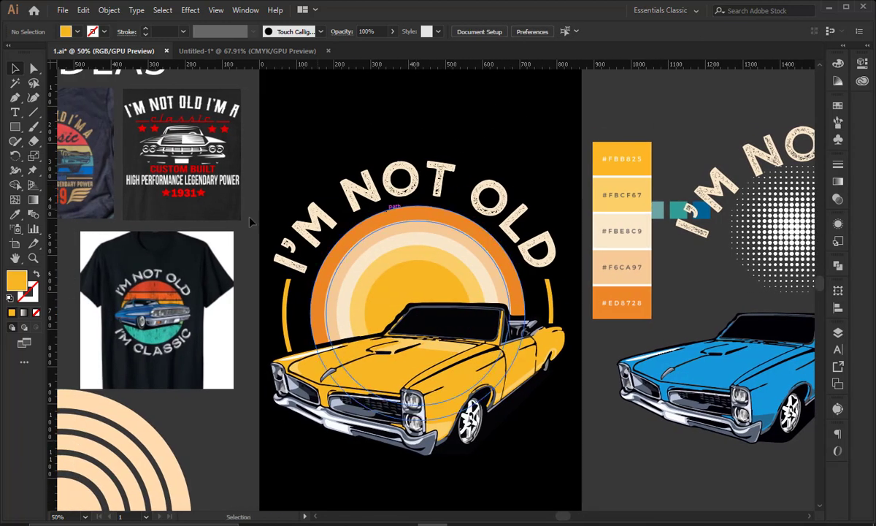
pyautogui.click(14, 113)
pyautogui.click(404, 256)
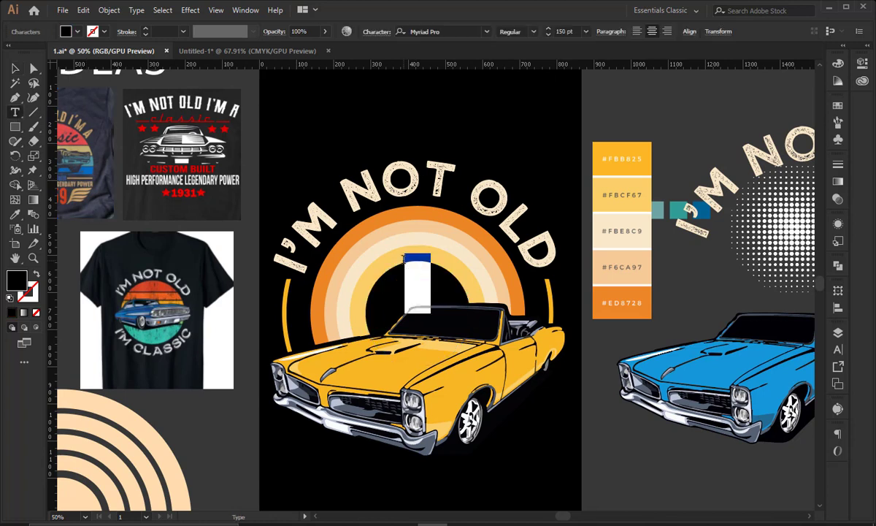
pyautogui.hotkey('ctrl', 'z')
pyautogui.hotkey('ctrl', 'z')
# - Create a text object reading "I'm" in the empty black area above the curved lettering
pyautogui.click(399, 116)
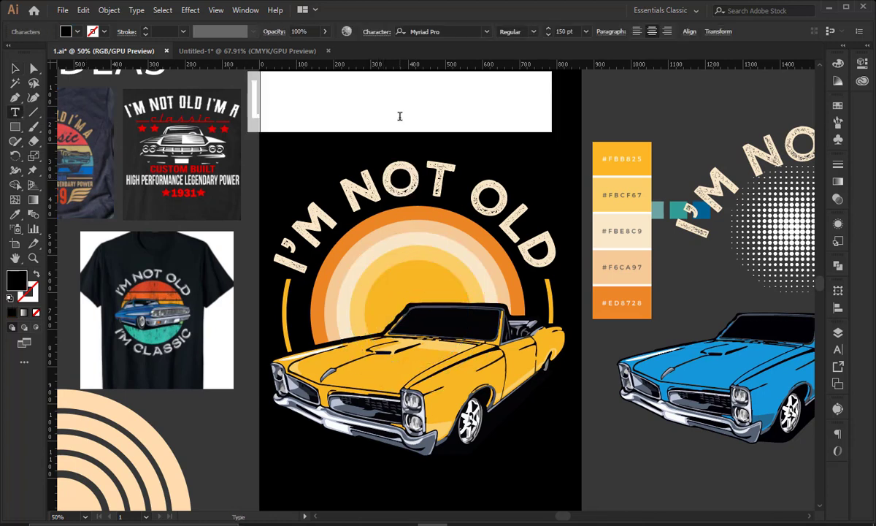
pyautogui.press('BackSpace')
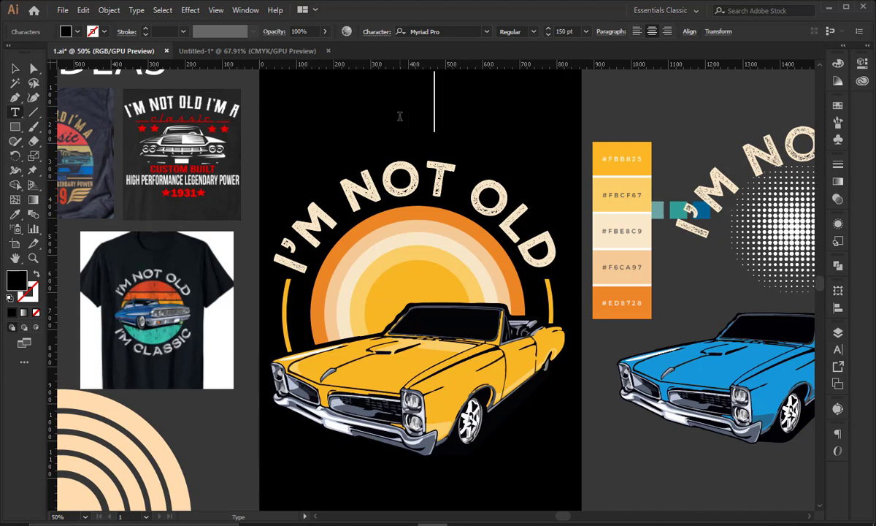
pyautogui.click(14, 68)
# - Give the "I'm" text the curved lettering's cream colour and place it over the sun
pyautogui.click(14, 214)
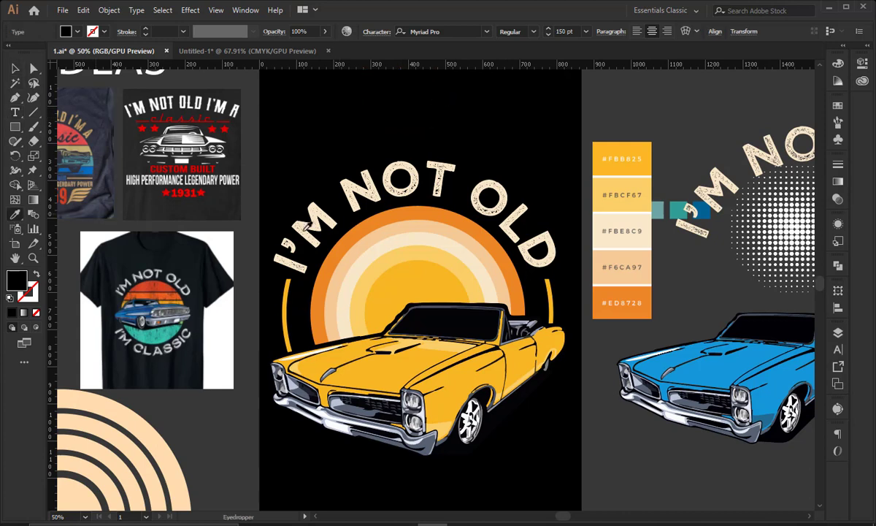
pyautogui.click(321, 216)
pyautogui.press('v')
pyautogui.moveTo(420, 107); pyautogui.dragTo(431, 255)
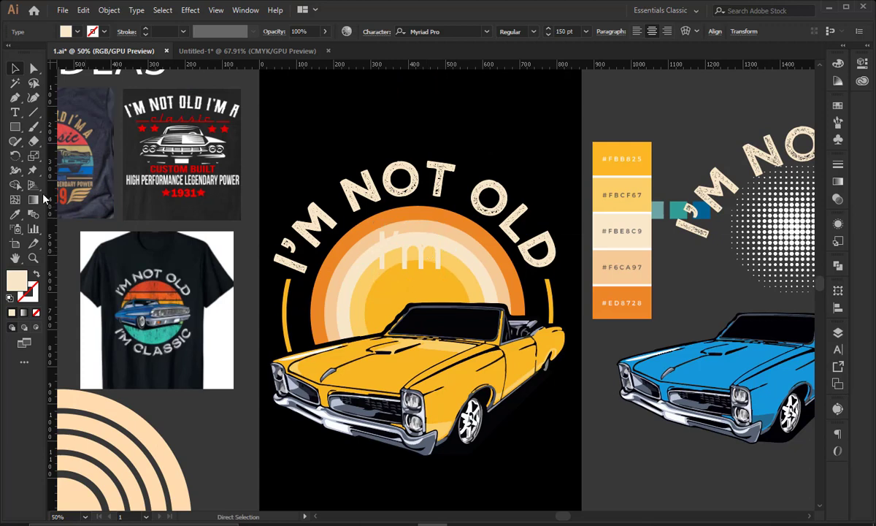
# - Recolour the "I'm" text on the sun black by sampling the black from the reference designs
pyautogui.click(14, 213)
pyautogui.click(203, 95)
pyautogui.click(15, 69)
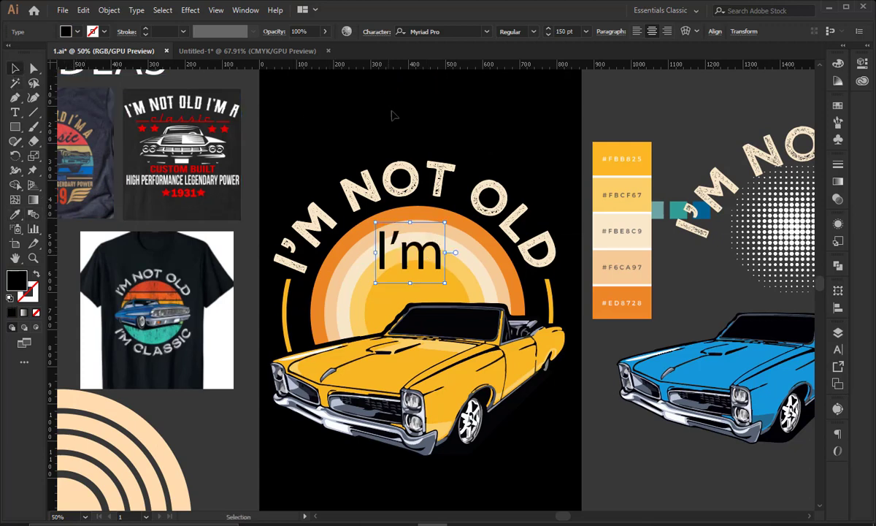
pyautogui.click(391, 115)
# - Duplicate the black "I'm" text just below itself and change the copy's wording to "Classic"
pyautogui.moveTo(416, 254); pyautogui.dragTo(405, 292)
pyautogui.doubleClick(404, 291)
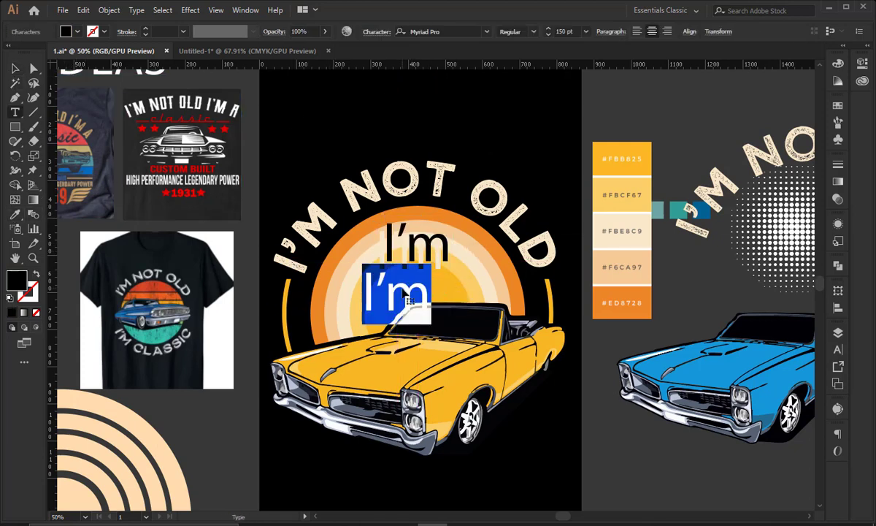
pyautogui.write('Cla')
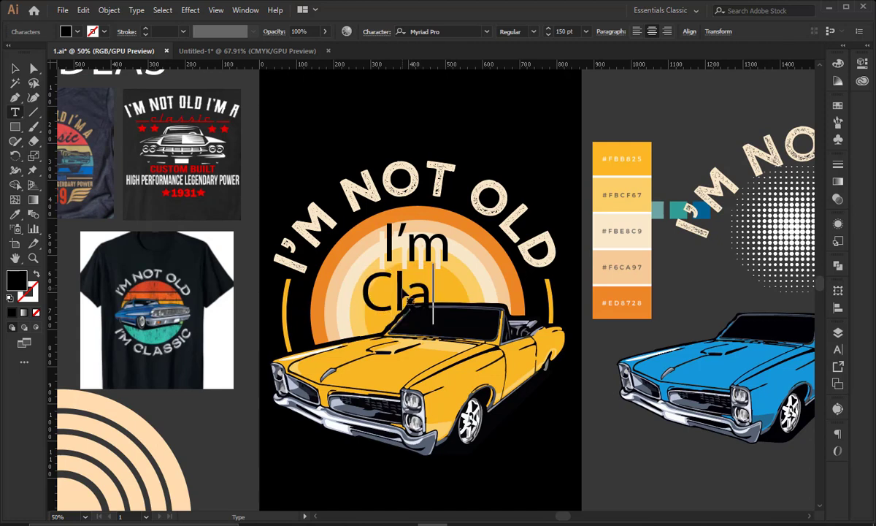
pyautogui.write('ssic')
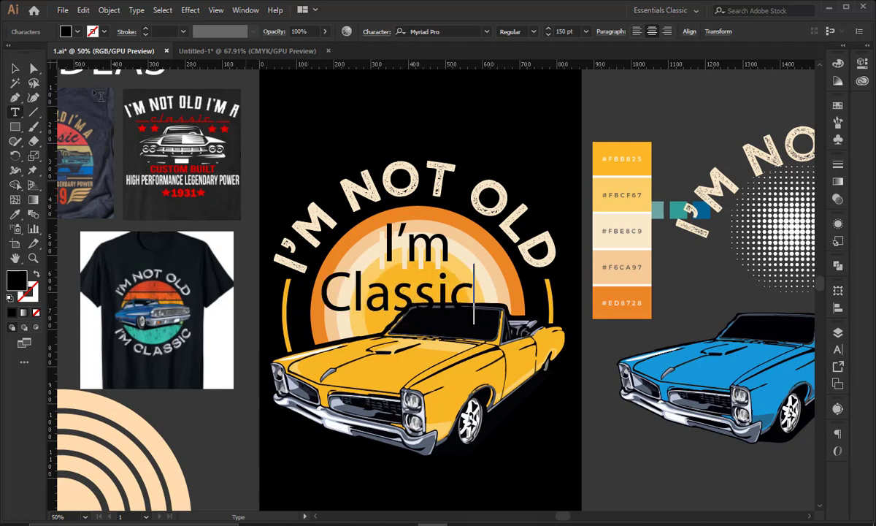
pyautogui.click(15, 67)
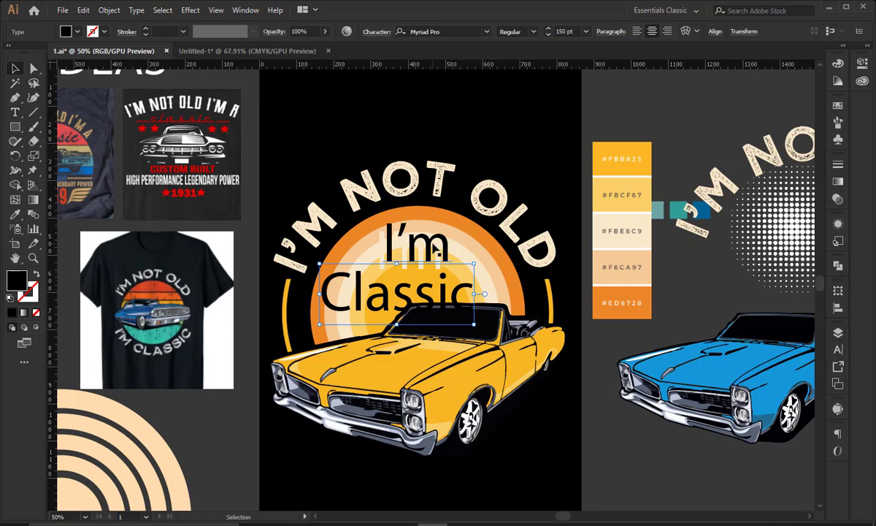
# - Delete the leftover cream "I'm" and move both black words off the artboard to the free area below the blue car
pyautogui.moveTo(434, 250); pyautogui.dragTo(465, 228)
pyautogui.click(425, 268)
pyautogui.press('Delete')
pyautogui.moveTo(504, 313); pyautogui.dragTo(612, 396)
# - Preview fonts on the two black words and set both to Brush Script MT Italic
pyautogui.hotkey('ctrl', 't')
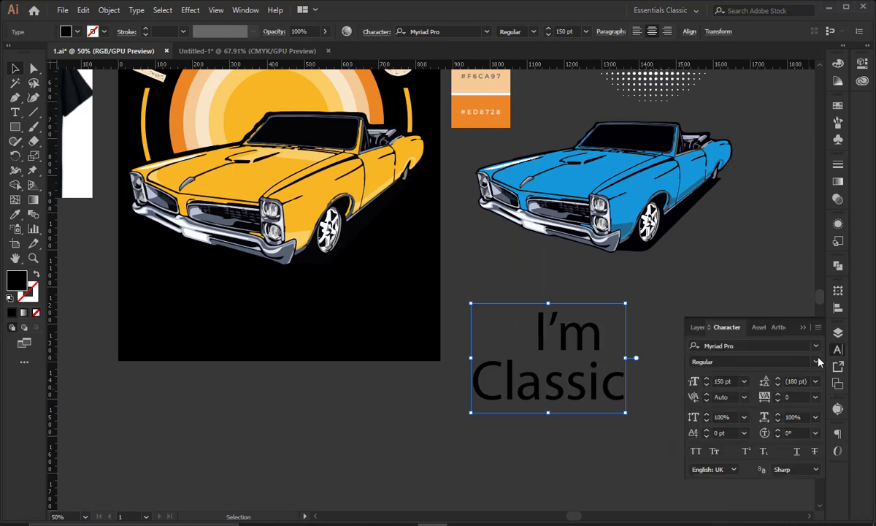
pyautogui.click(817, 350)
pyautogui.scroll(-8, 764, 470)
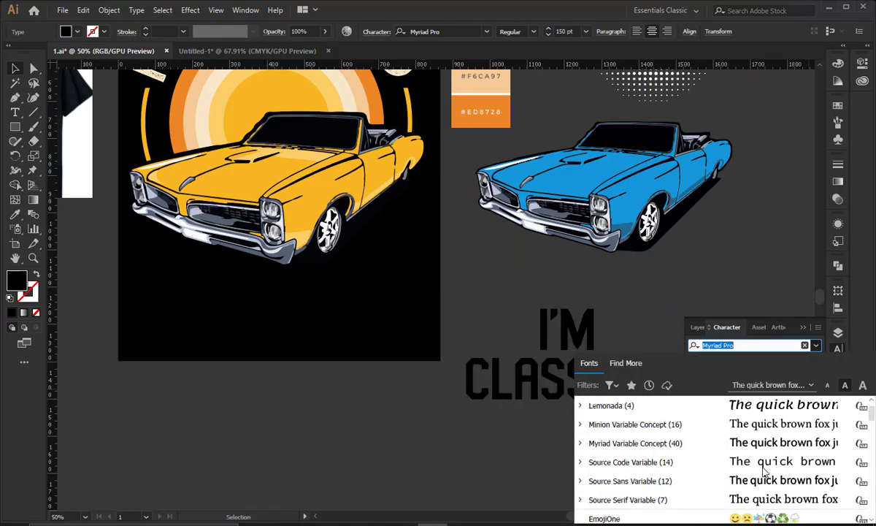
pyautogui.scroll(-2, 763, 470)
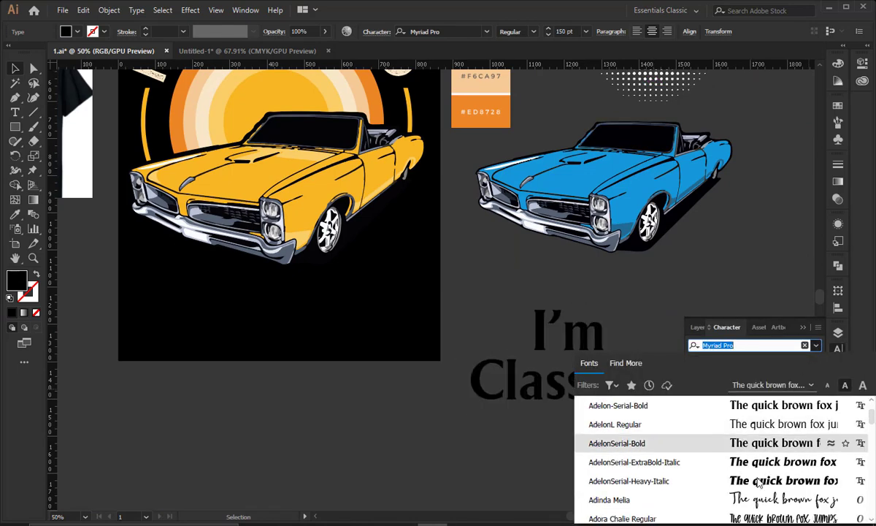
pyautogui.scroll(-2, 756, 502)
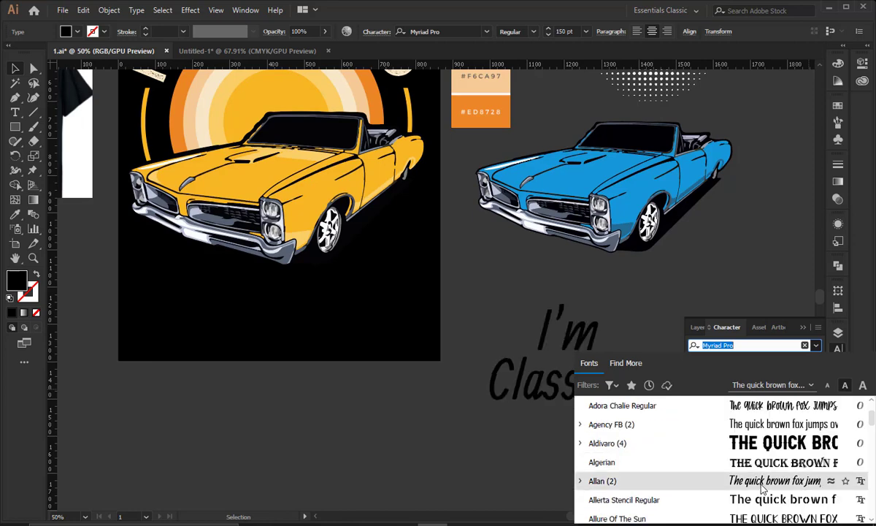
pyautogui.scroll(-10, 764, 482)
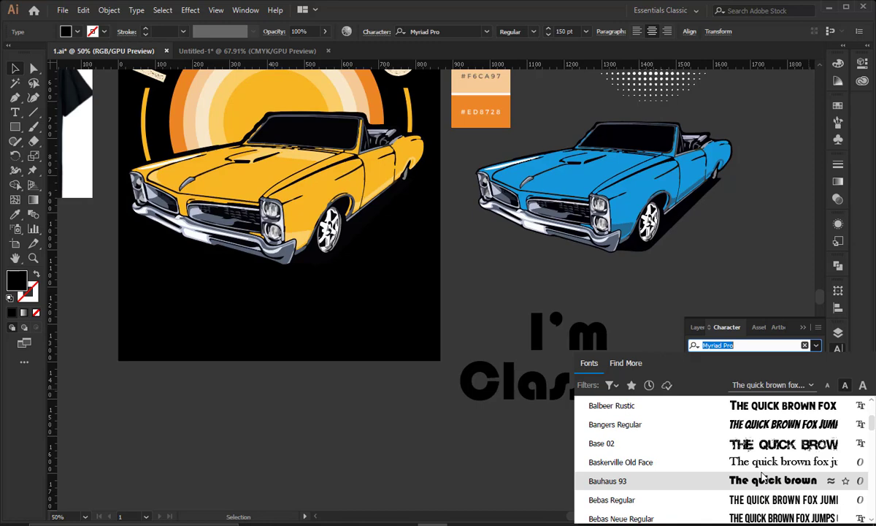
pyautogui.press('Up')
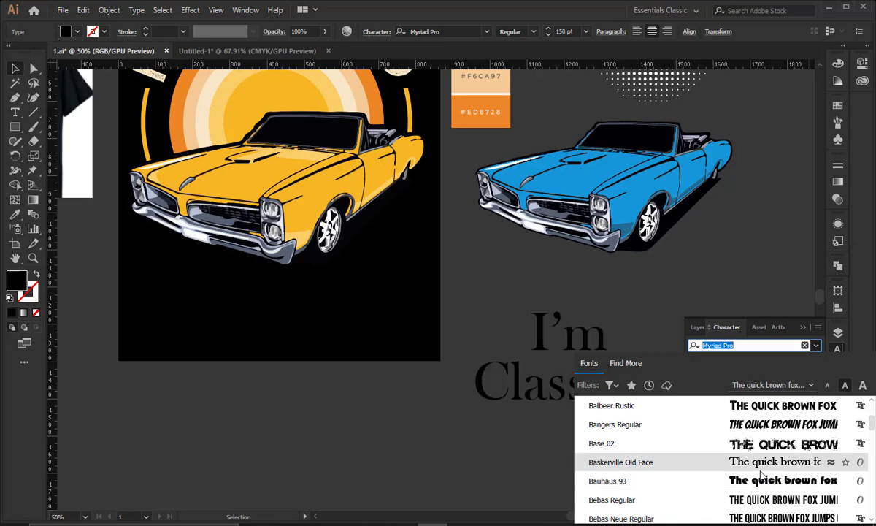
pyautogui.scroll(-2, 766, 467)
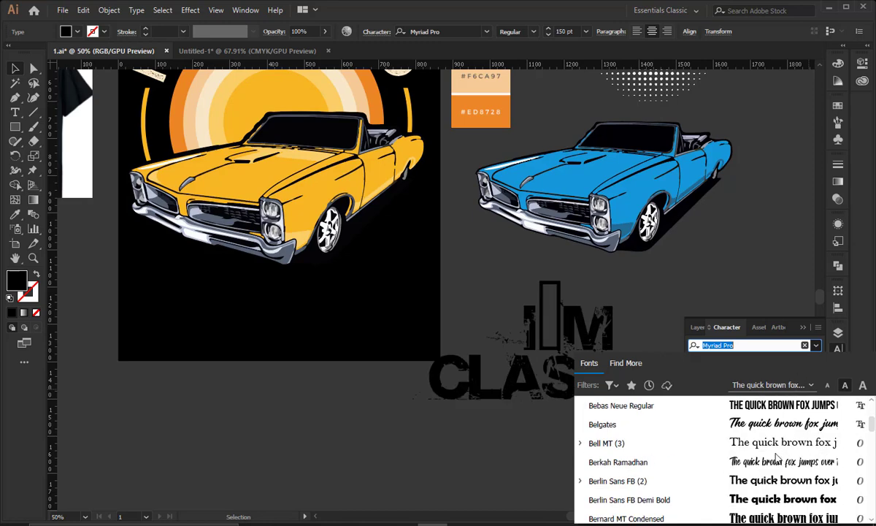
pyautogui.scroll(-4, 767, 468)
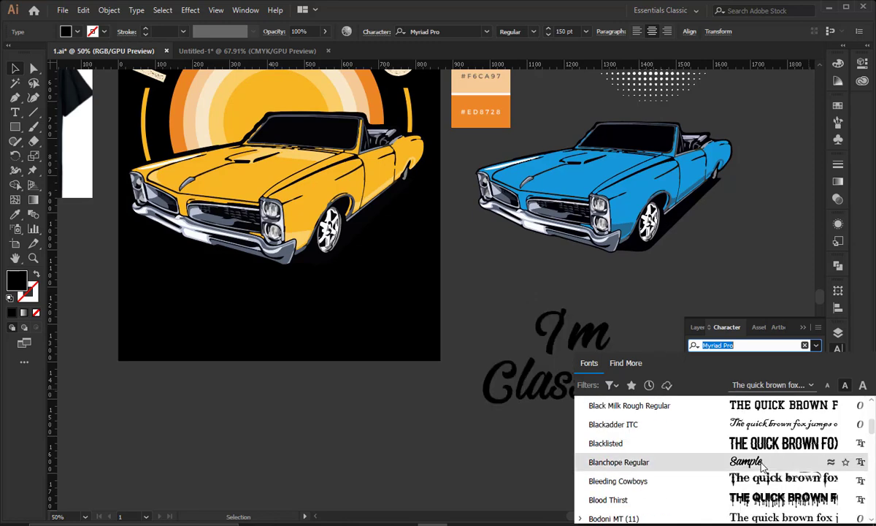
pyautogui.scroll(-1, 763, 465)
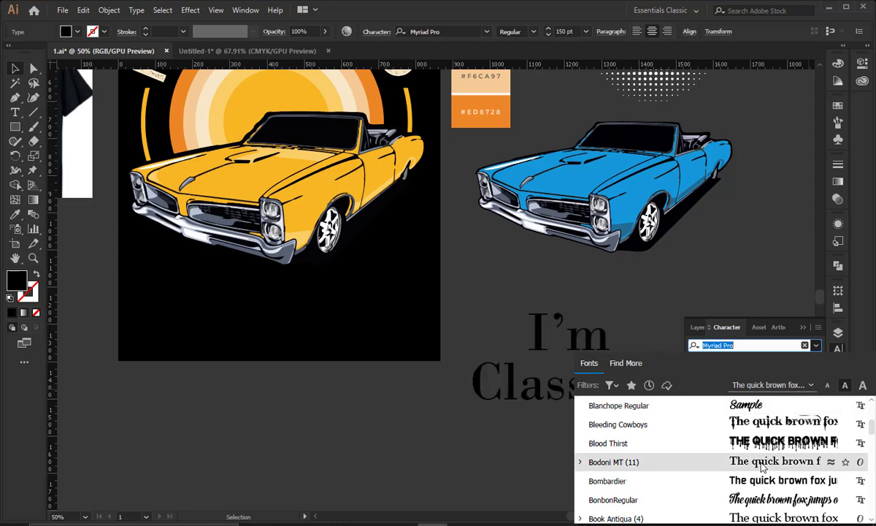
pyautogui.scroll(-1, 766, 456)
pyautogui.scroll(-3, 767, 453)
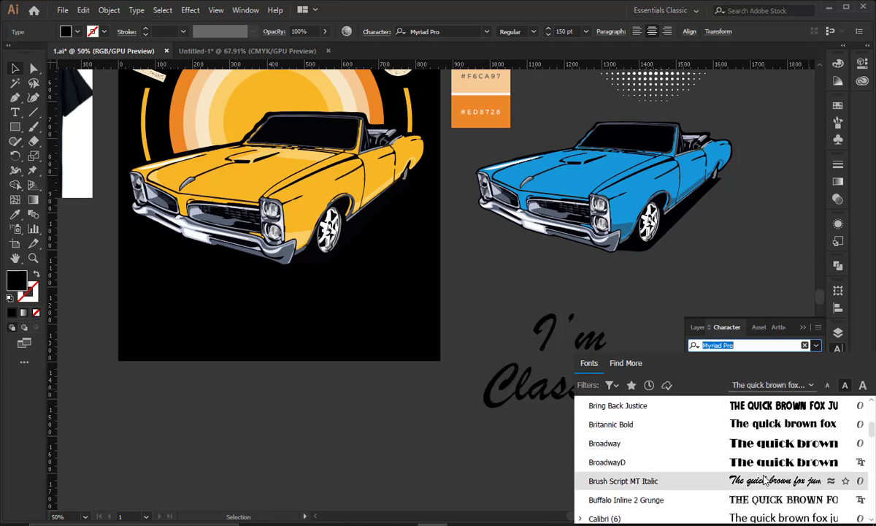
pyautogui.click(766, 480)
pyautogui.scroll(3, 556, 434)
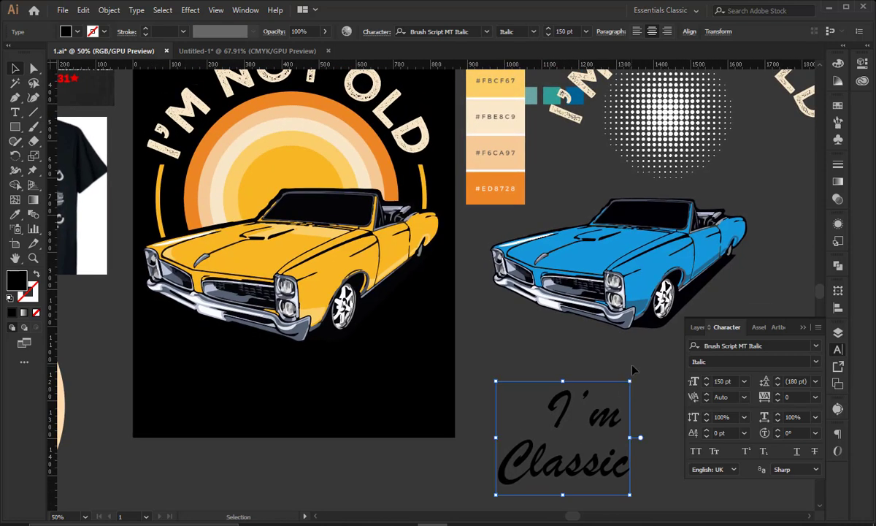
# - Place a copy of the script words "I'm" and "Classic" over the sun above the yellow car
pyautogui.click(634, 370)
pyautogui.moveTo(617, 419)
pyautogui.mouseDown()
pyautogui.moveTo(592, 426)
pyautogui.moveTo(616, 433)
pyautogui.mouseUp()
pyautogui.moveTo(639, 383); pyautogui.dragTo(317, 181)
pyautogui.moveTo(365, 206); pyautogui.dragTo(443, 313)
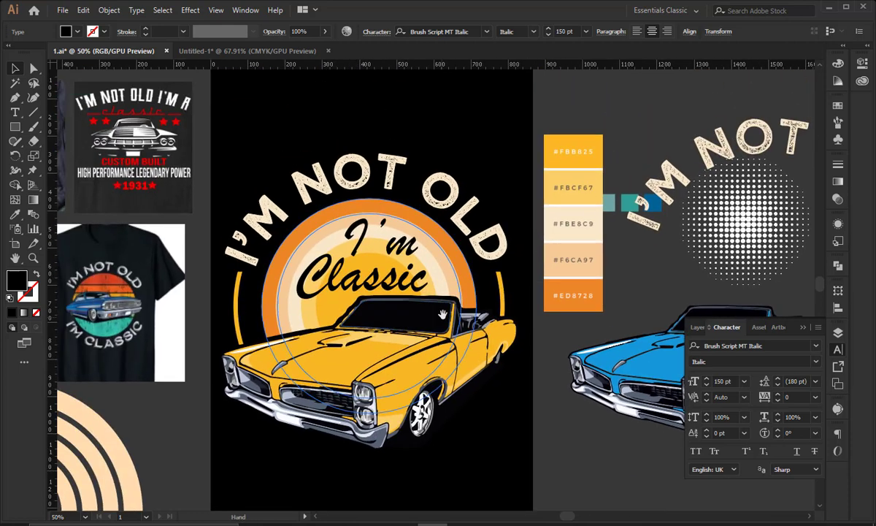
# - Make the script "I'm" slightly smaller and reposition it above "Classic" on the sun
pyautogui.click(487, 148)
pyautogui.click(397, 241)
pyautogui.moveTo(419, 243); pyautogui.dragTo(422, 291)
# - Tilt both script words counter-clockwise so they rise to the right, and enlarge "Classic" to about 179 pt
pyautogui.click(417, 287)
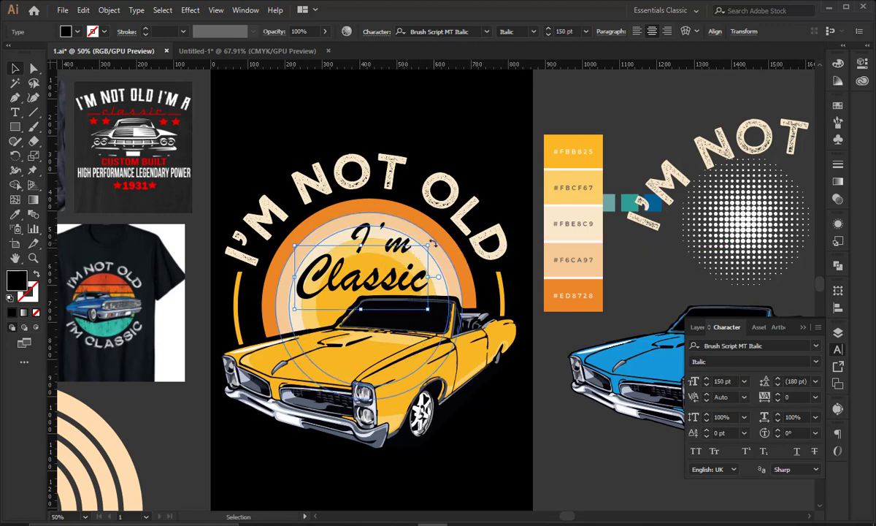
pyautogui.moveTo(433, 239); pyautogui.dragTo(425, 224)
pyautogui.moveTo(440, 276); pyautogui.dragTo(407, 231)
pyautogui.click(501, 145)
pyautogui.hotkey('ctrl', 'z')
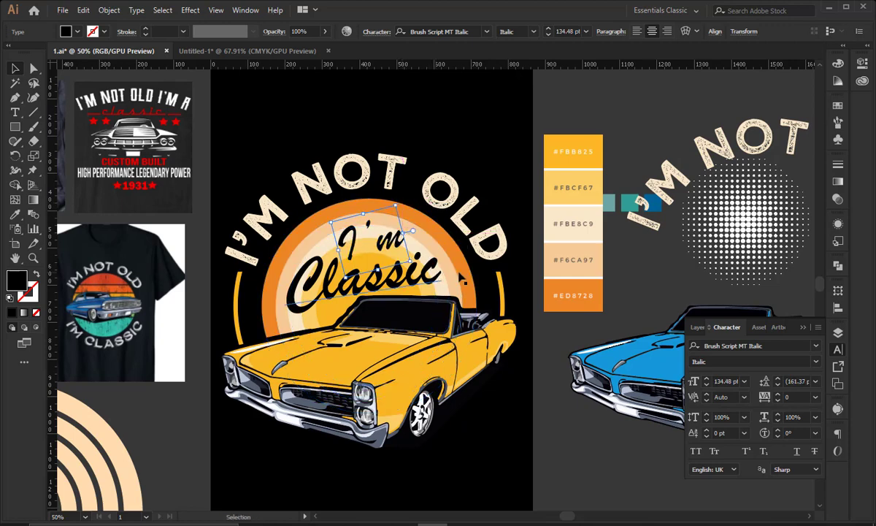
pyautogui.click(474, 134)
# - Nudge the word "Classic" slightly up and to the right to centre it on the sun above the car
pyautogui.moveTo(455, 218); pyautogui.dragTo(498, 216)
pyautogui.click(480, 281)
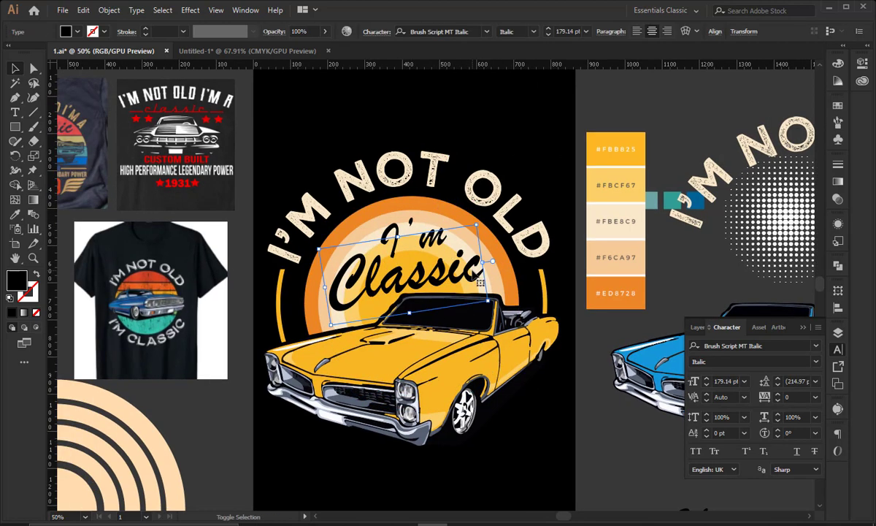
pyautogui.hotkey('shift', 'Up')
pyautogui.hotkey('shift', 'Up')
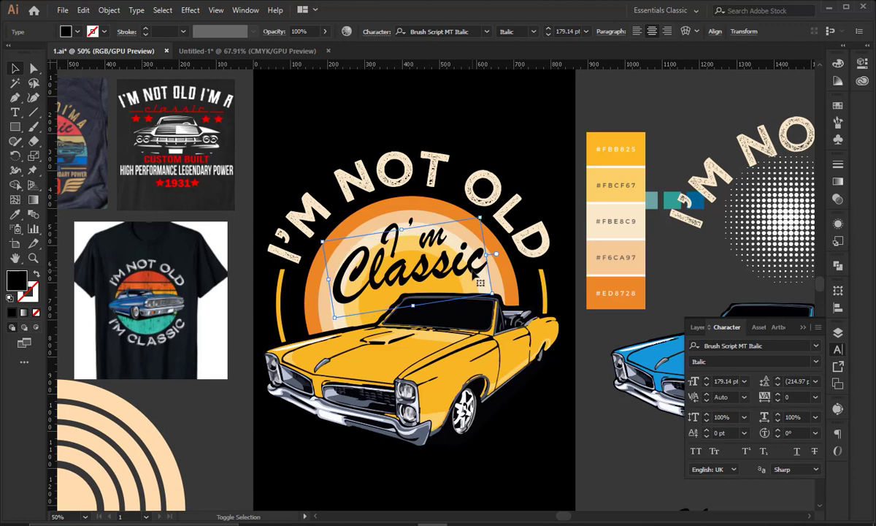
pyautogui.hotkey('shift', 'Right')
pyautogui.hotkey('shift', 'Down')
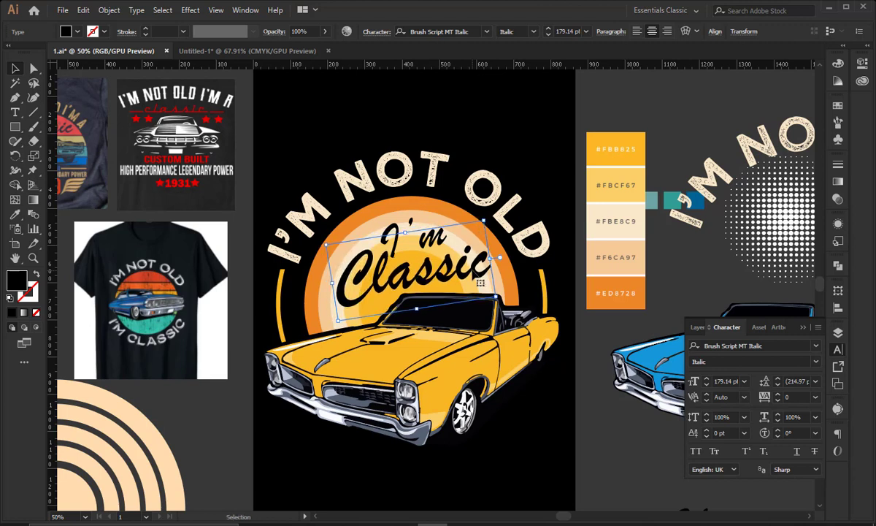
pyautogui.click(538, 155)
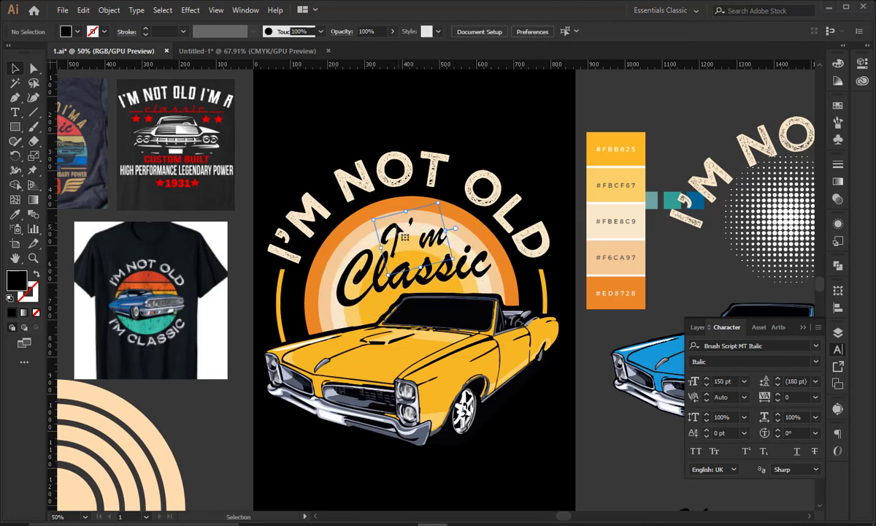
# - Convert the script words "I'm" and "Classic" to outlines and enlarge them slightly together, centred on the sun
pyautogui.click(411, 236)
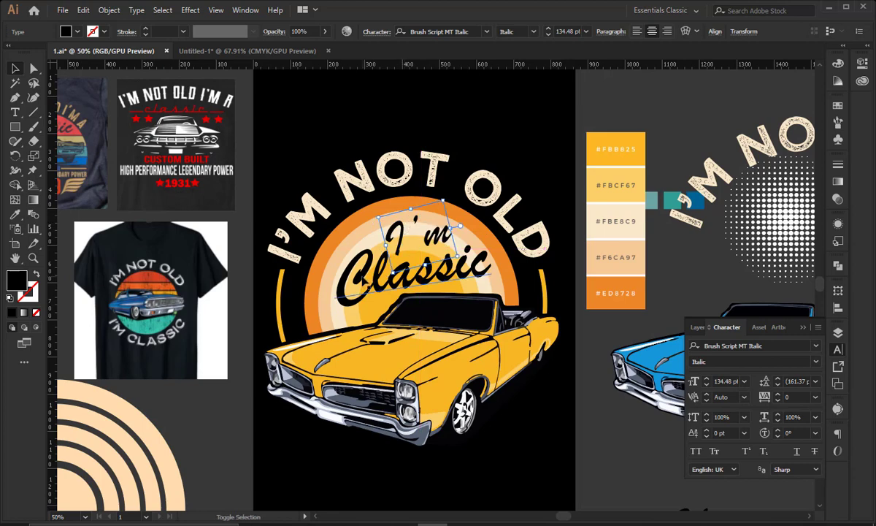
pyautogui.keyDown('shift'); pyautogui.click(364, 279); pyautogui.keyUp('shift')
pyautogui.rightClick(362, 276)
pyautogui.click(427, 361)
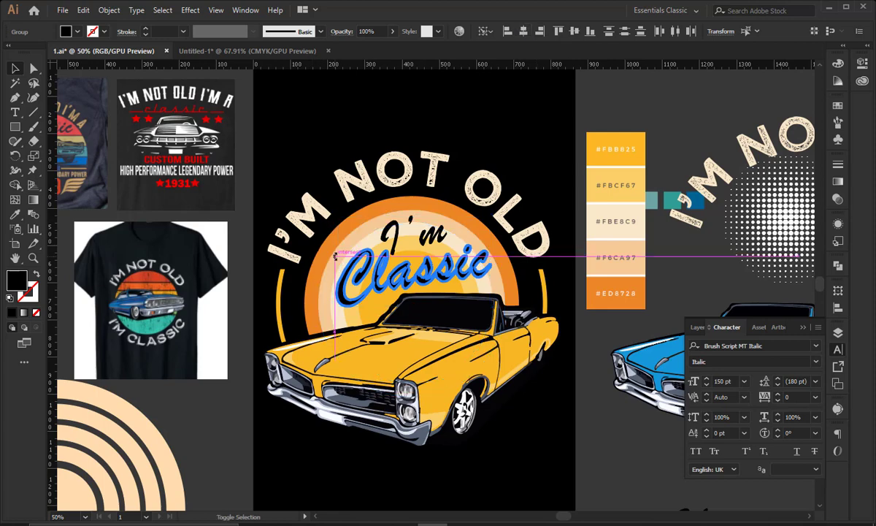
pyautogui.moveTo(340, 260); pyautogui.dragTo(325, 263)
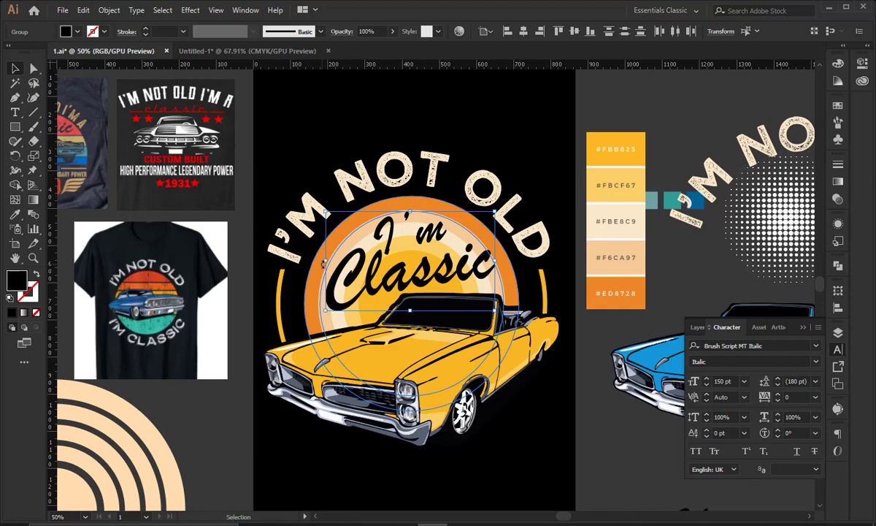
pyautogui.click(518, 117)
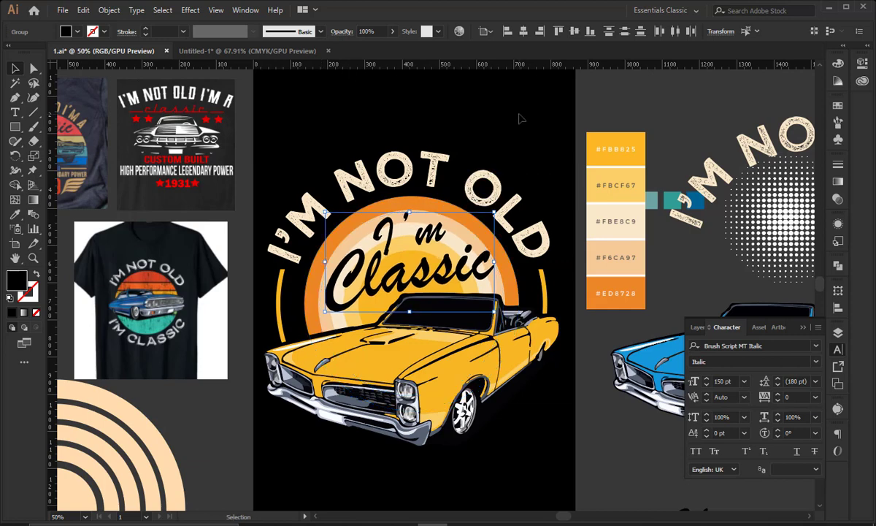
# - Tighten the spacing of the outlined script "I'm" by moving its "I" closer to the apostrophe and "m"
pyautogui.doubleClick(394, 235)
pyautogui.moveTo(394, 235); pyautogui.dragTo(417, 220)
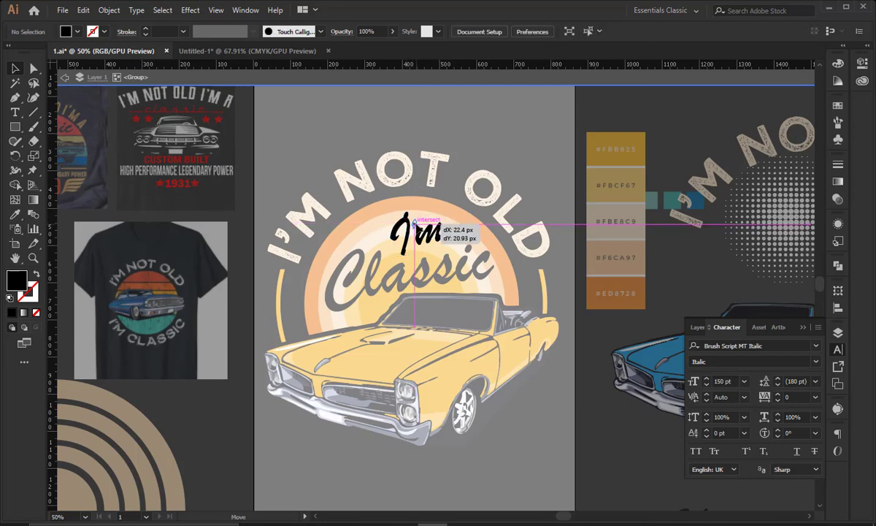
pyautogui.moveTo(416, 225); pyautogui.dragTo(416, 225)
pyautogui.doubleClick(471, 198)
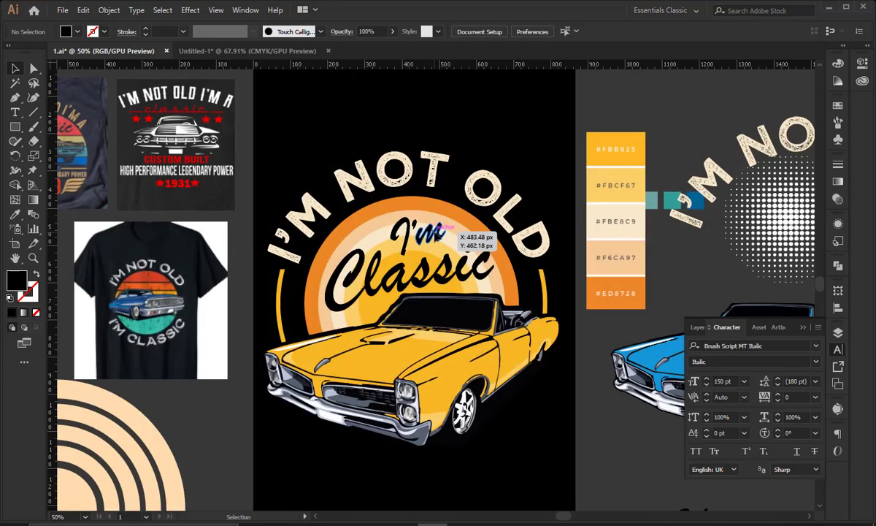
# - Centre the script "I'm" horizontally on "Classic" as the key object, and shift it slightly to the right
pyautogui.click(441, 230)
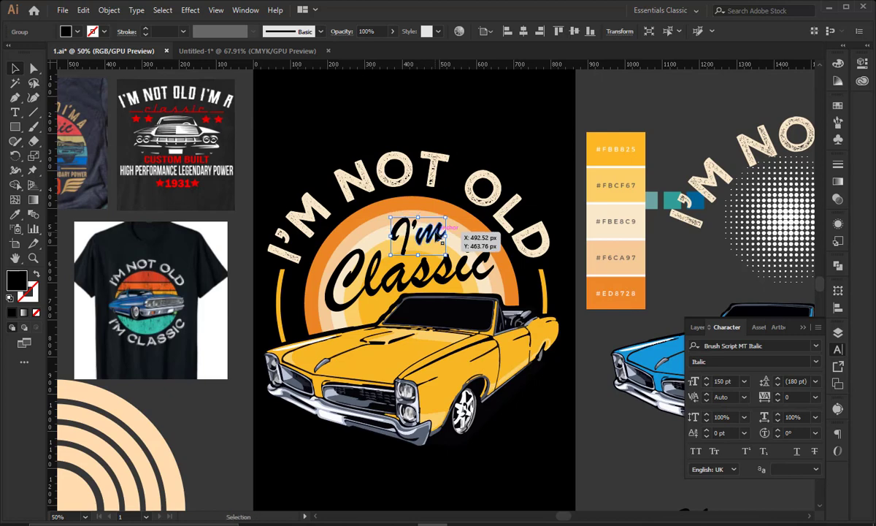
pyautogui.keyDown('shift'); pyautogui.click(463, 270); pyautogui.keyUp('shift')
pyautogui.click(463, 270)
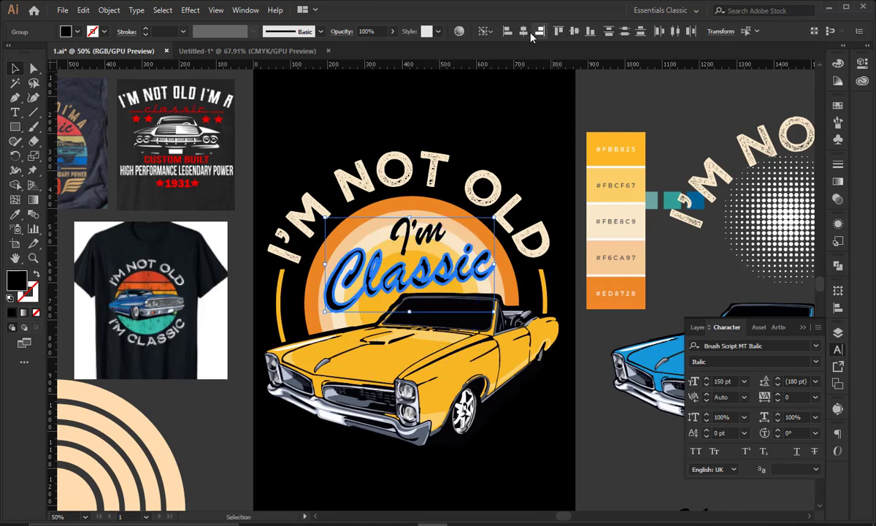
pyautogui.click(524, 32)
pyautogui.click(455, 206)
pyautogui.moveTo(421, 228); pyautogui.dragTo(433, 228)
pyautogui.click(511, 141)
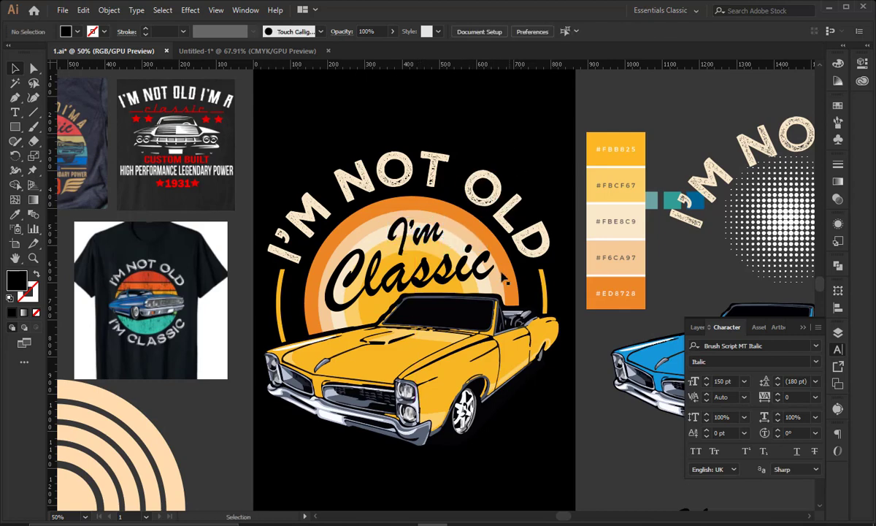
# - Cut both script words and paste them in place into a new opacity mask on the sun with Clip turned off
pyautogui.click(478, 272)
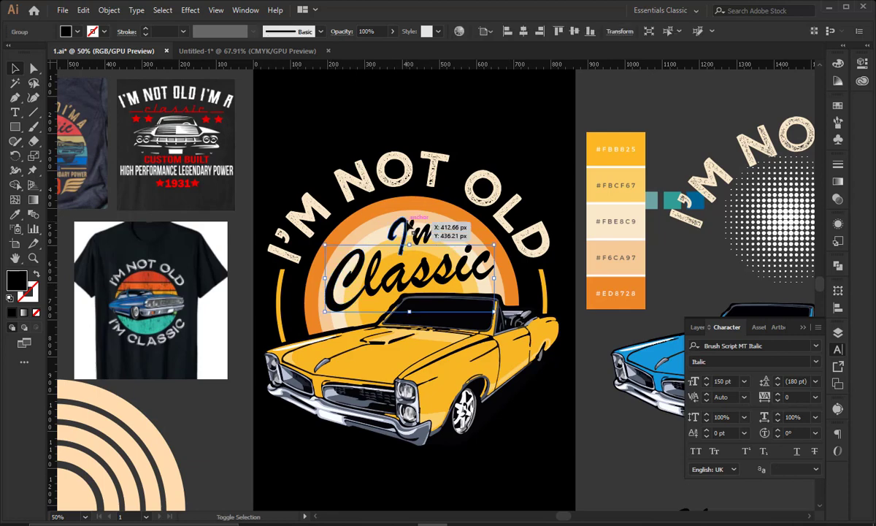
pyautogui.keyDown('shift'); pyautogui.click(406, 223); pyautogui.keyUp('shift')
pyautogui.press('Delete')
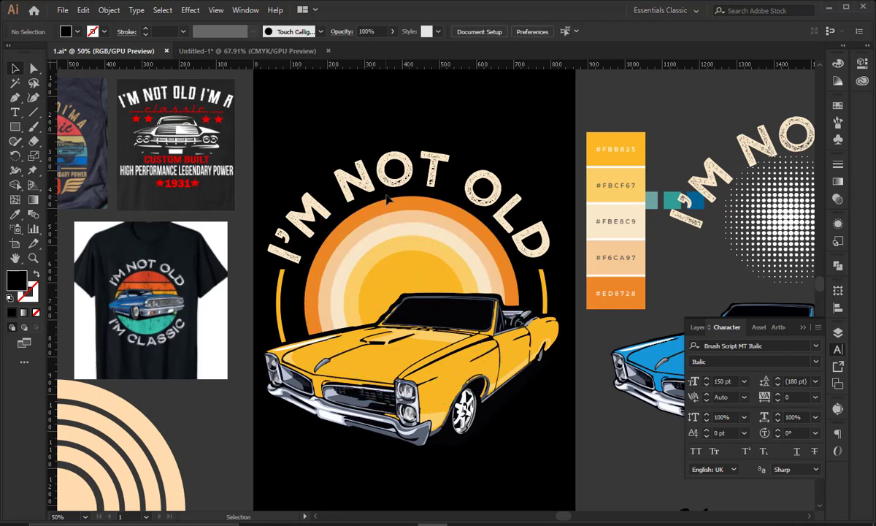
pyautogui.click(409, 281)
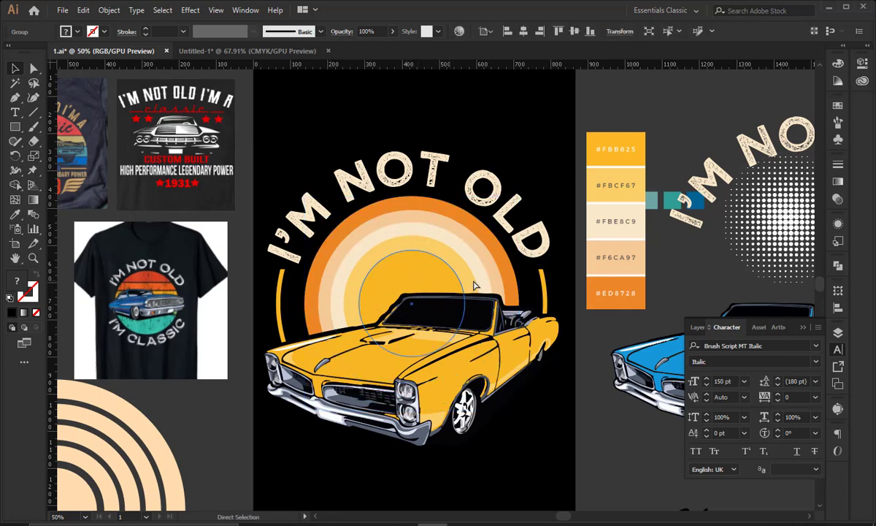
pyautogui.click(839, 198)
pyautogui.doubleClick(752, 209)
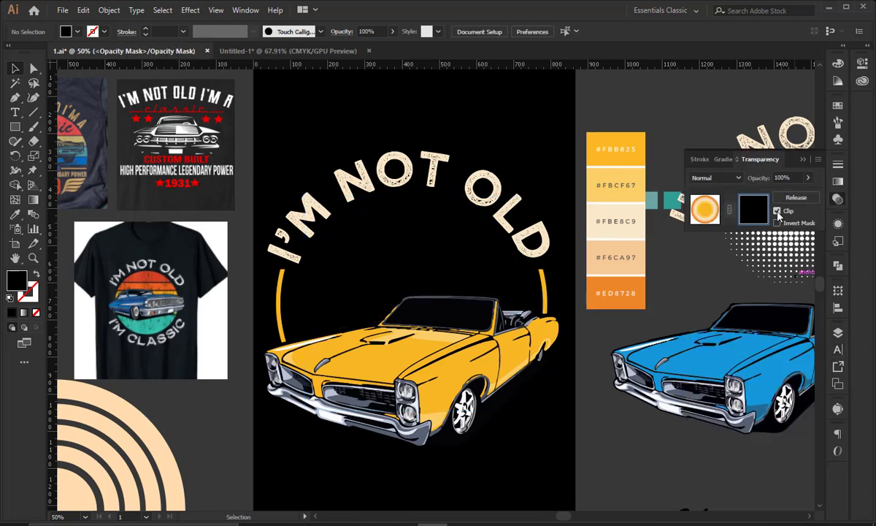
pyautogui.click(776, 212)
pyautogui.hotkey('ctrl', 'f')
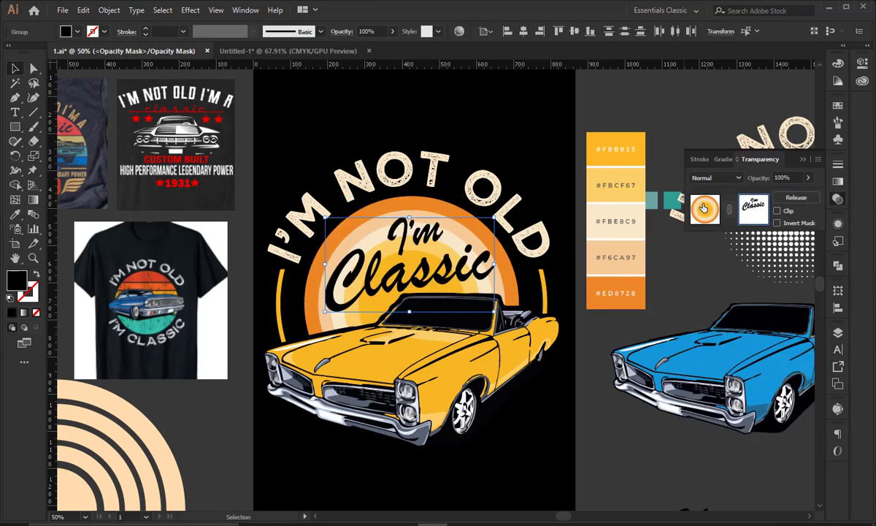
pyautogui.click(704, 208)
pyautogui.click(804, 160)
pyautogui.click(346, 111)
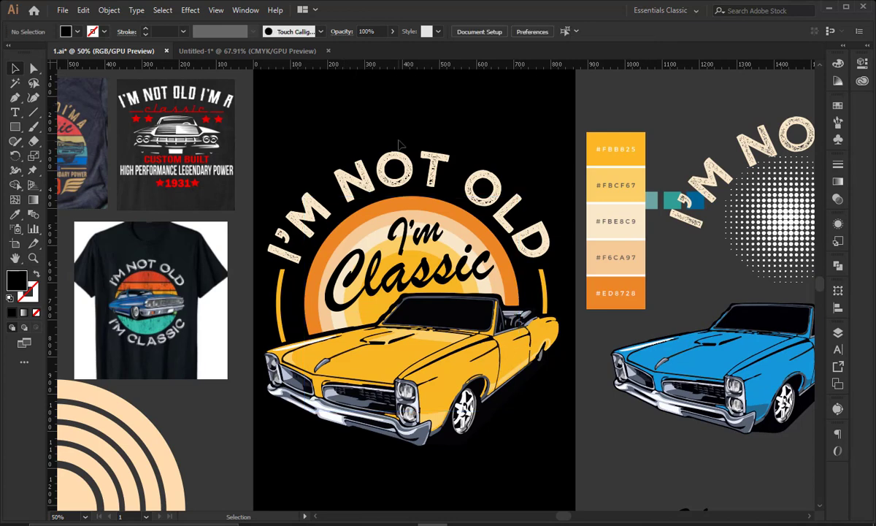
# - Recolour the curved "I'M NOT OLD" lettering with the yellow sampled from the car body
pyautogui.moveTo(387, 138); pyautogui.dragTo(402, 122)
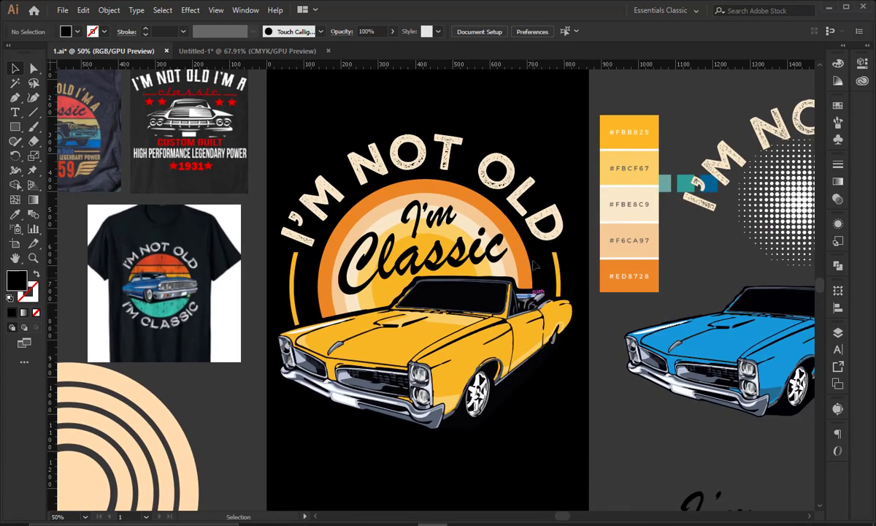
pyautogui.click(525, 195)
pyautogui.click(16, 214)
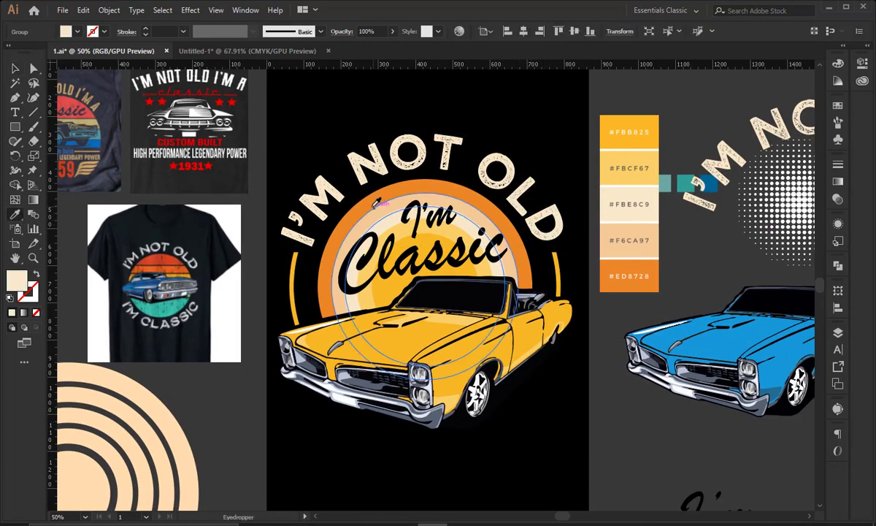
pyautogui.click(374, 206)
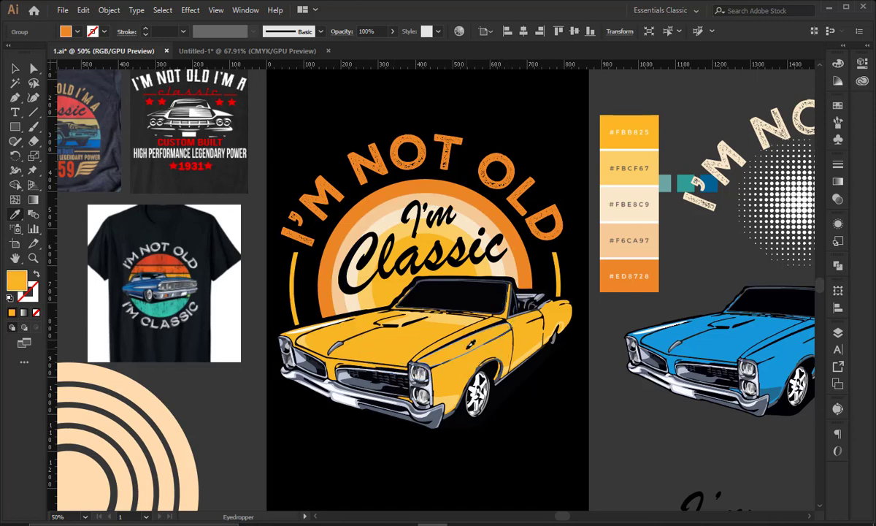
pyautogui.click(439, 330)
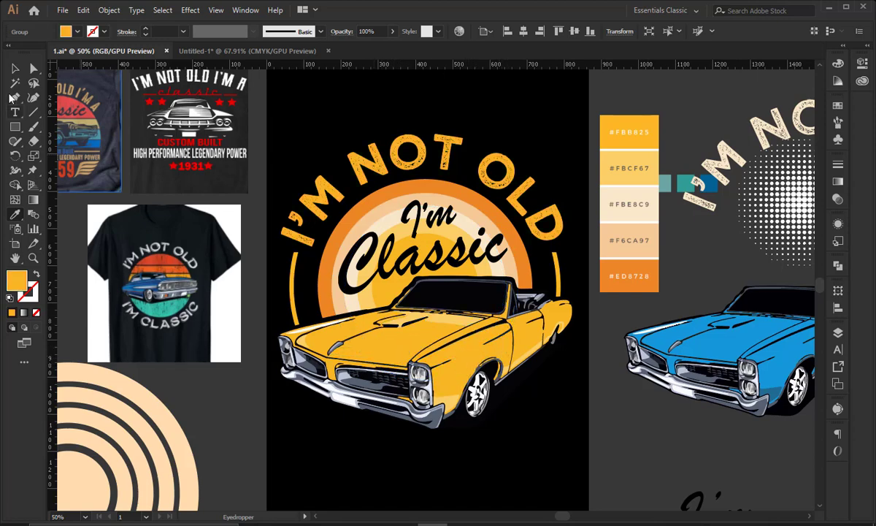
pyautogui.click(14, 68)
pyautogui.click(317, 107)
# - Scale the whole car design down proportionally about its centre, leaving wider black margins around it on the artboard
pyautogui.click(456, 420)
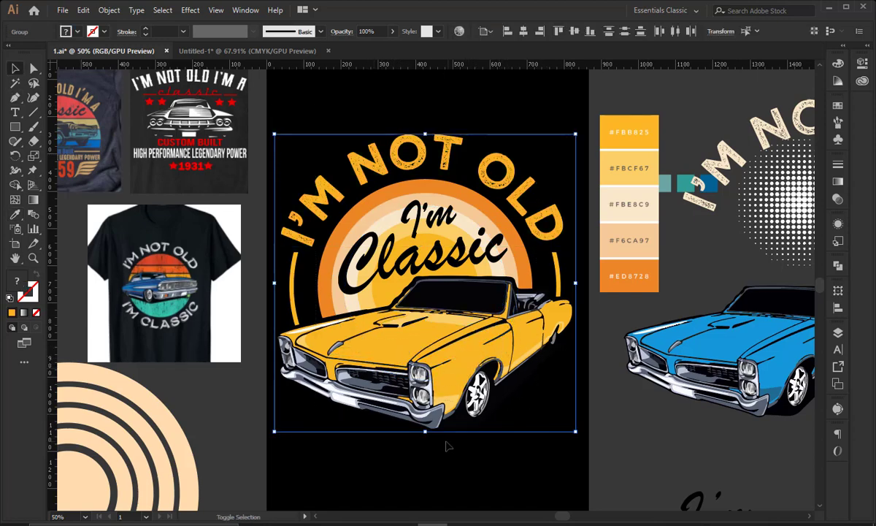
pyautogui.moveTo(427, 434); pyautogui.dragTo(436, 371)
pyautogui.click(469, 421)
pyautogui.moveTo(478, 421); pyautogui.dragTo(479, 438)
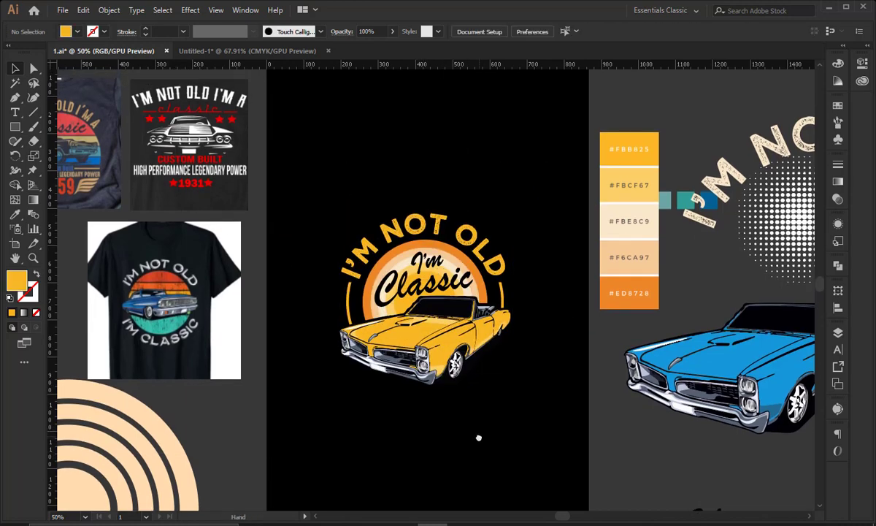
pyautogui.click(405, 334)
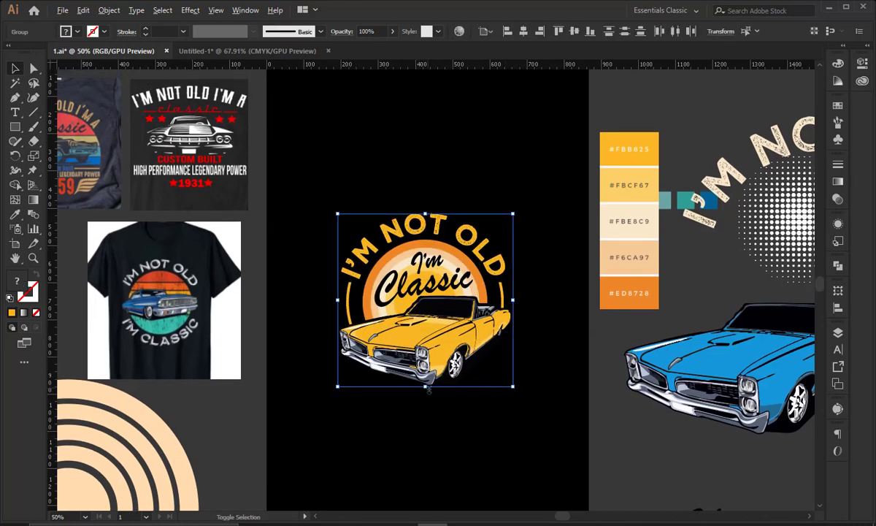
pyautogui.moveTo(429, 387); pyautogui.dragTo(449, 415)
pyautogui.click(405, 156)
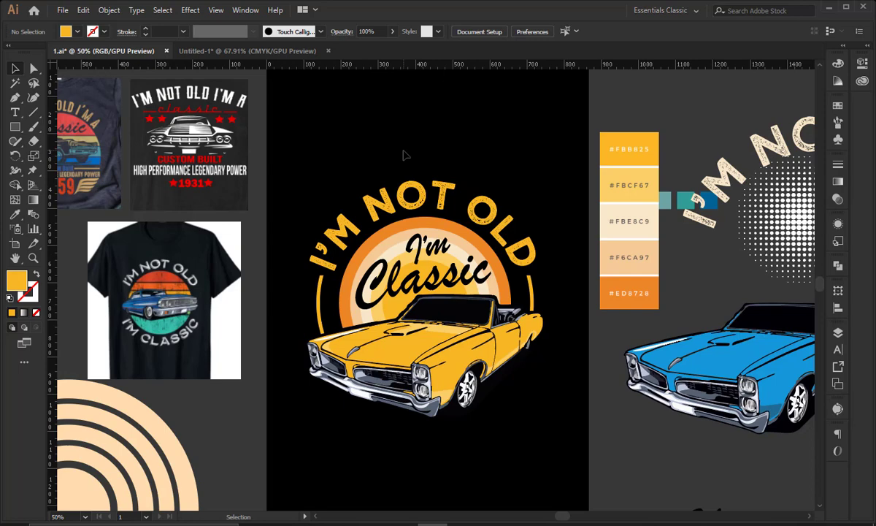
pyautogui.moveTo(394, 197); pyautogui.dragTo(453, 184)
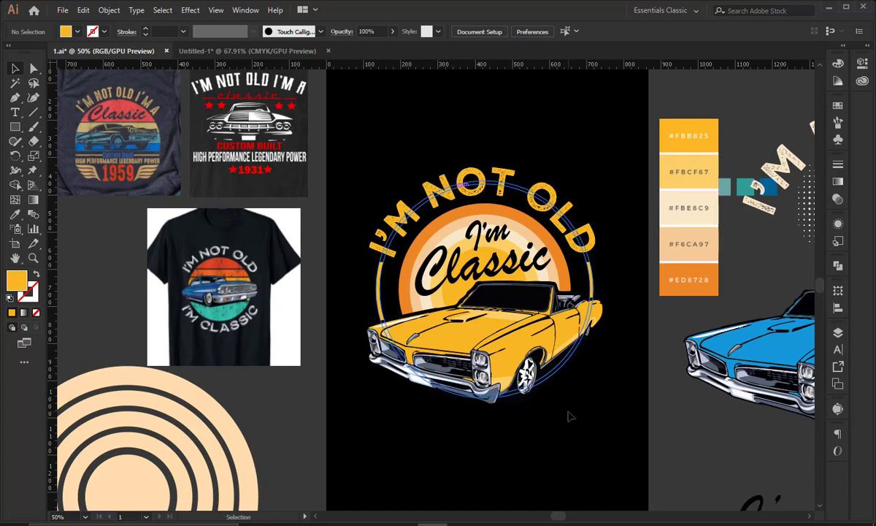
pyautogui.moveTo(571, 418); pyautogui.dragTo(488, 414)
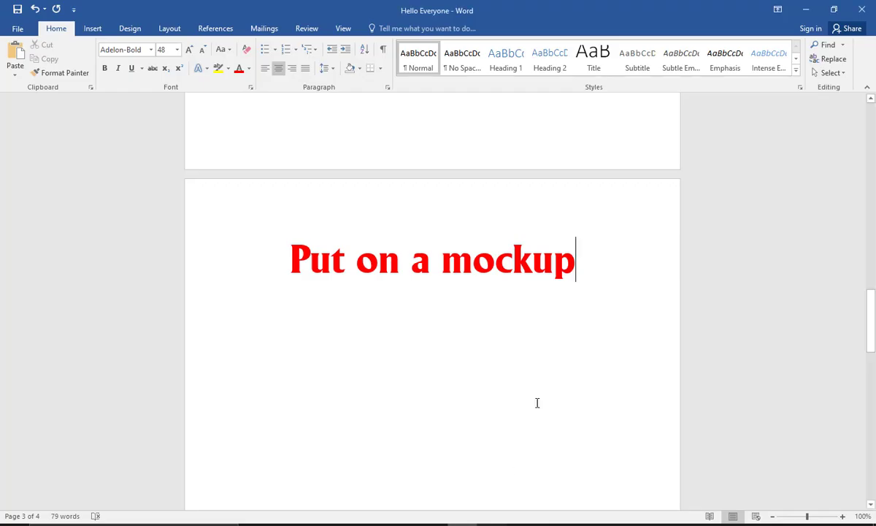
# - View the design on the T-shirt mockup in Photoshop, and highlight the paragraph about trending topics in the Word notes
pyautogui.tripleClick(564, 270)
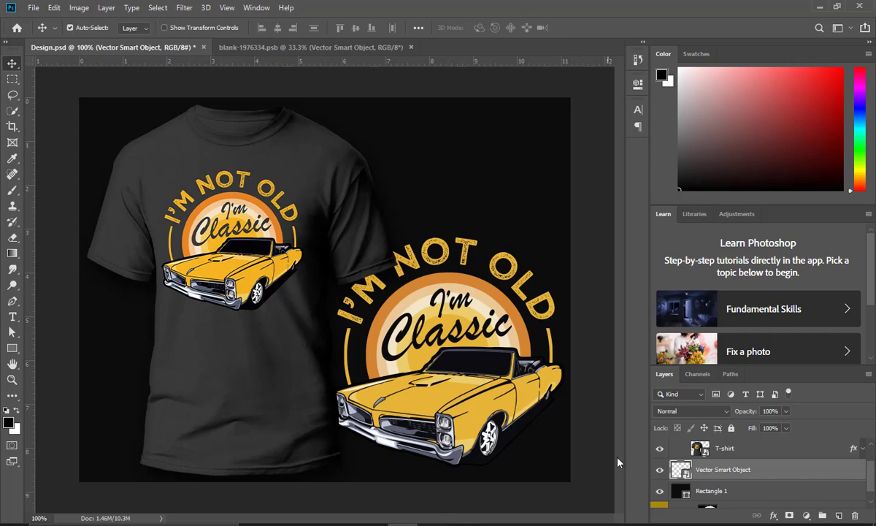
pyautogui.click(819, 8)
pyautogui.scroll(-6, 608, 314)
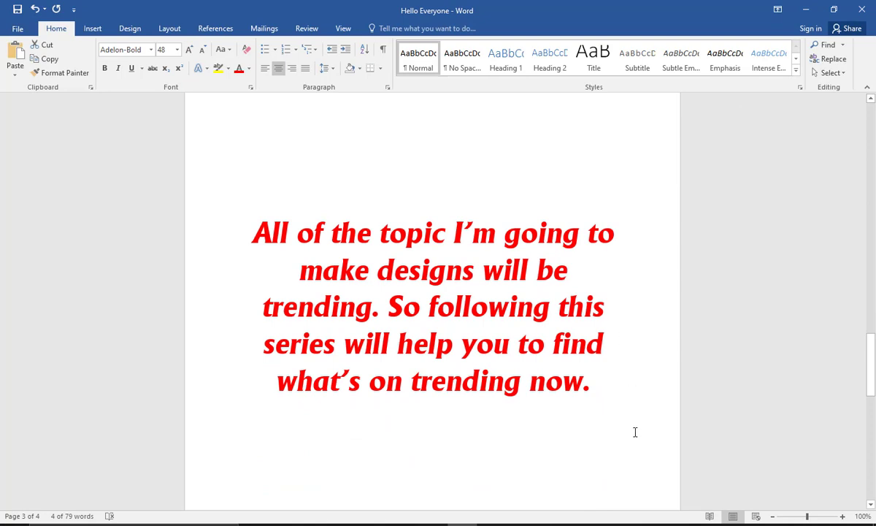
pyautogui.moveTo(568, 387); pyautogui.dragTo(249, 219)
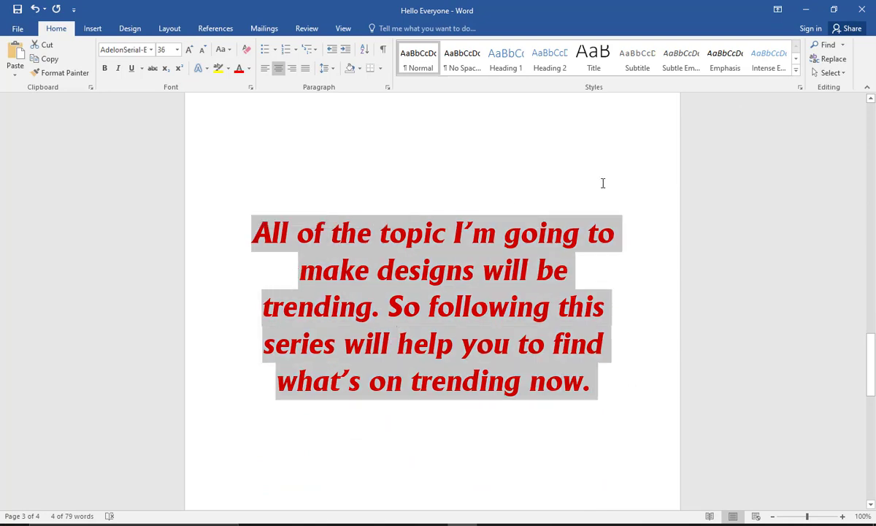